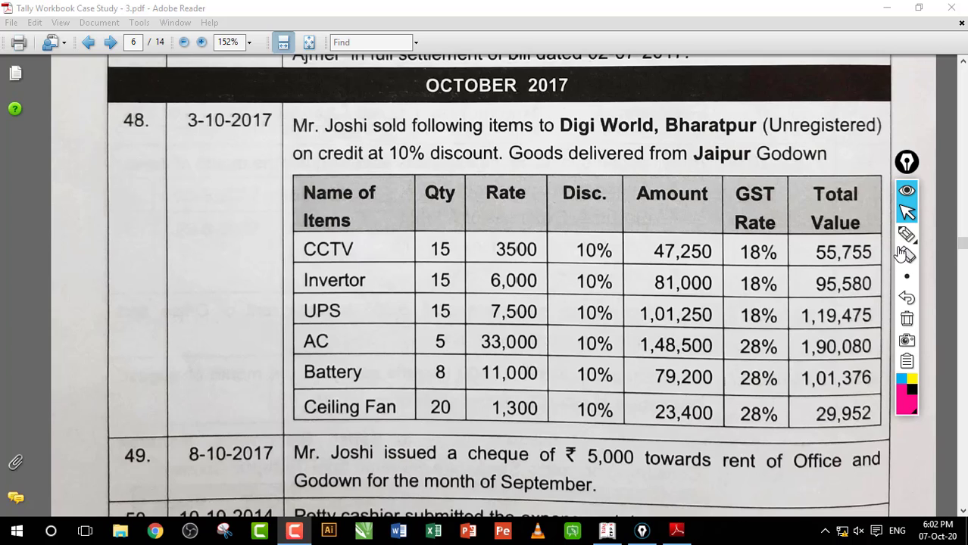
# Mark the October 2017 heading, the 10% discount text and the Disc. column in pink ink, and clear the marks.
pyautogui.click(906, 234)
pyautogui.moveTo(423, 86); pyautogui.dragTo(501, 111)
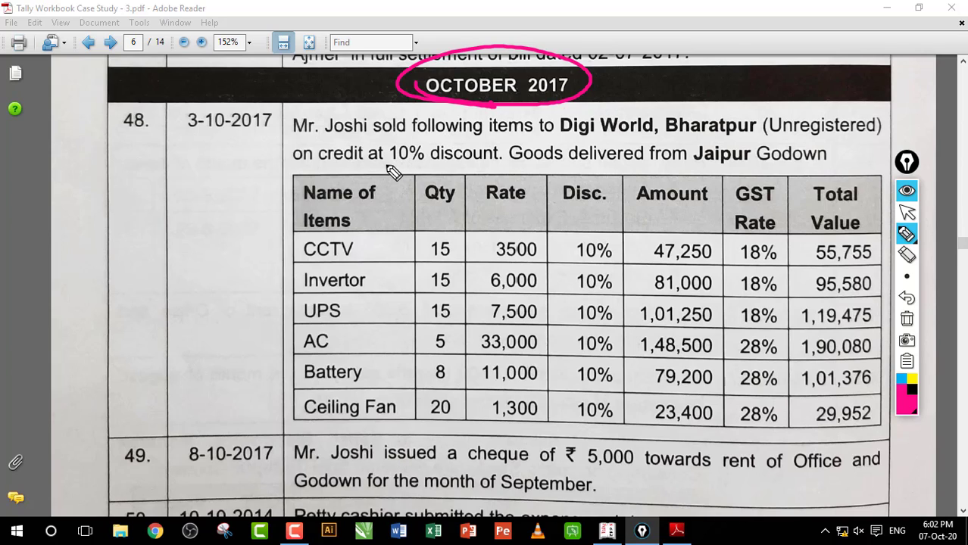
pyautogui.moveTo(367, 168); pyautogui.dragTo(473, 173)
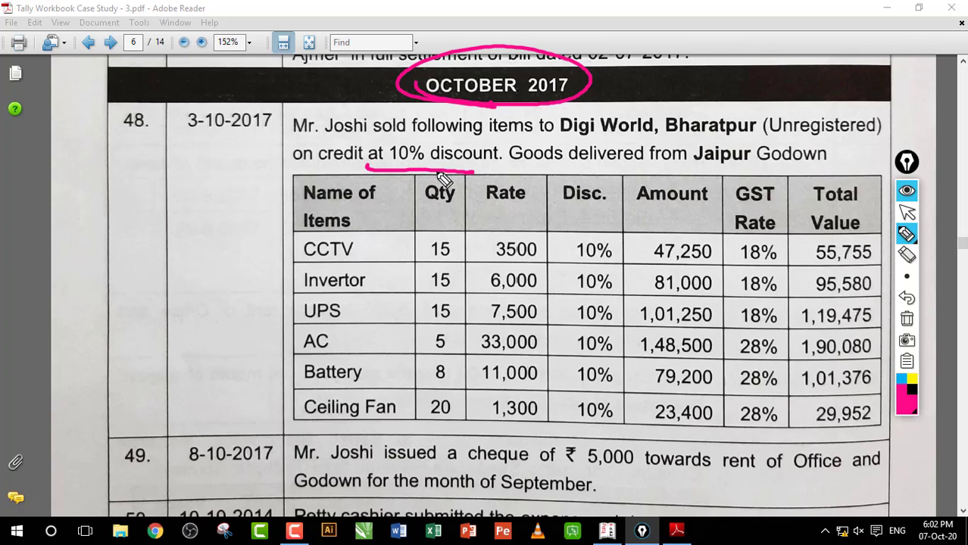
pyautogui.moveTo(595, 176); pyautogui.dragTo(518, 362)
pyautogui.moveTo(547, 409); pyautogui.dragTo(574, 185)
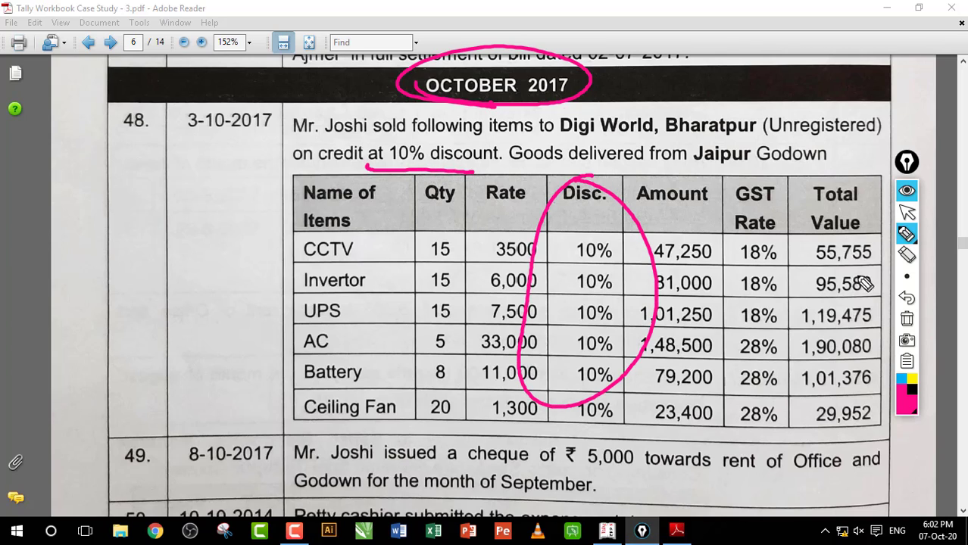
pyautogui.click(907, 318)
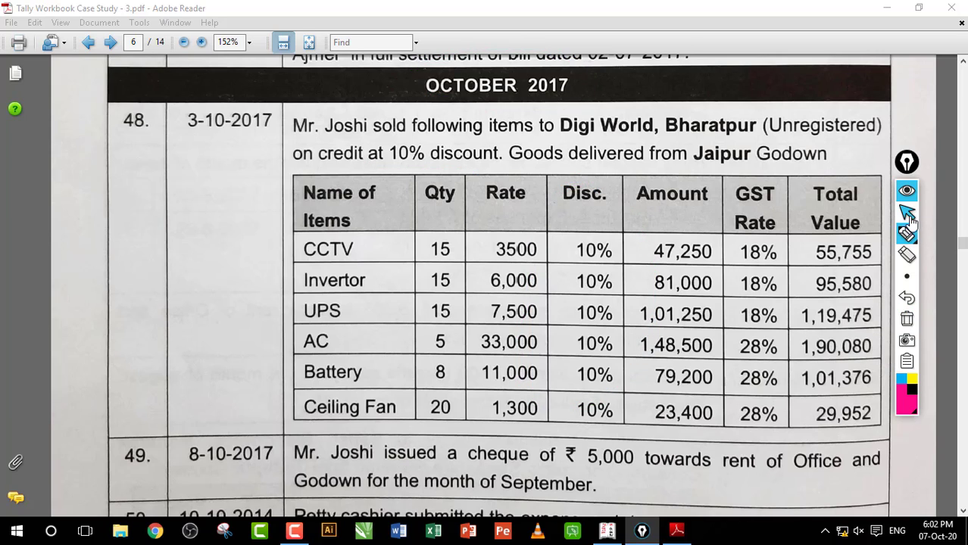
# Underline Bharatpur, 10%, on credit and Jaipur in transaction 48, circle the Disc. heading, and clear the ink.
pyautogui.click(906, 235)
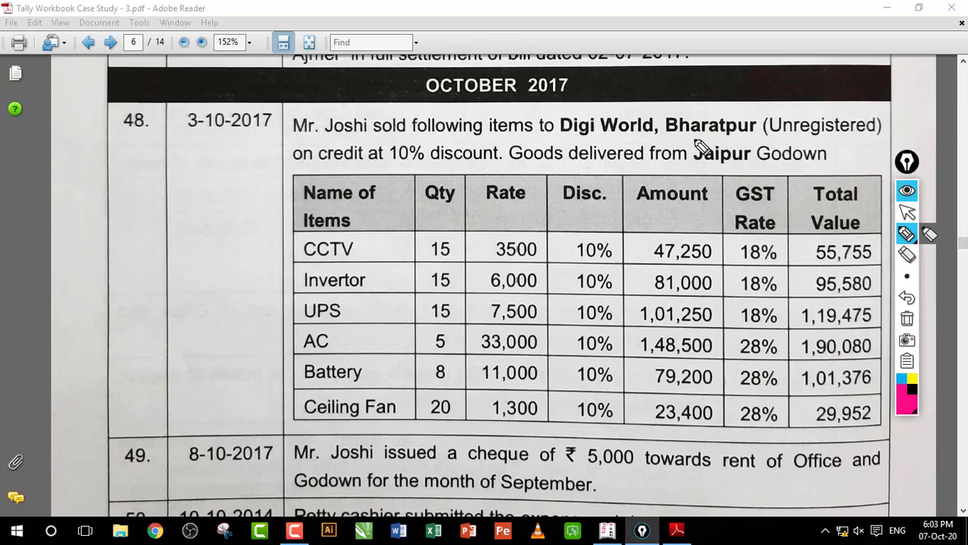
pyautogui.moveTo(694, 140); pyautogui.dragTo(716, 139)
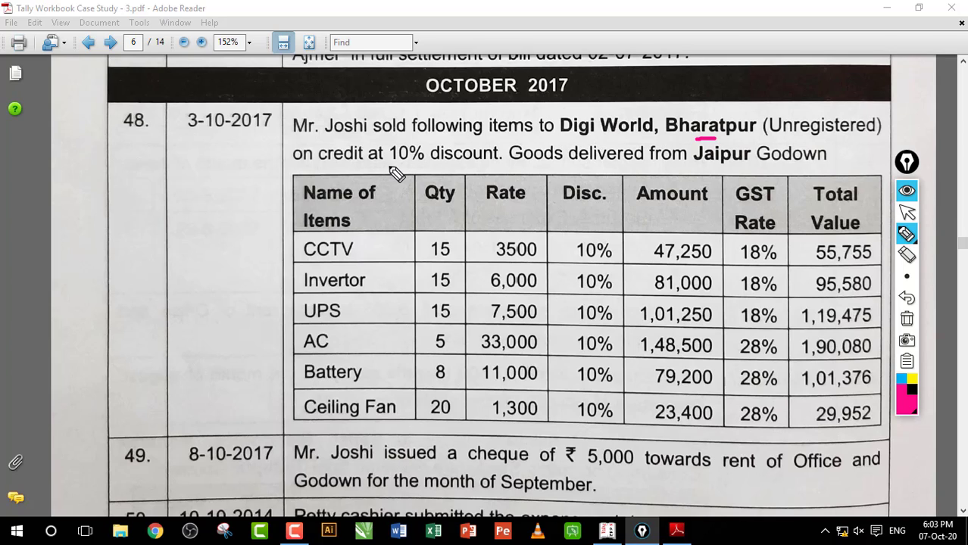
pyautogui.moveTo(388, 163); pyautogui.dragTo(430, 164)
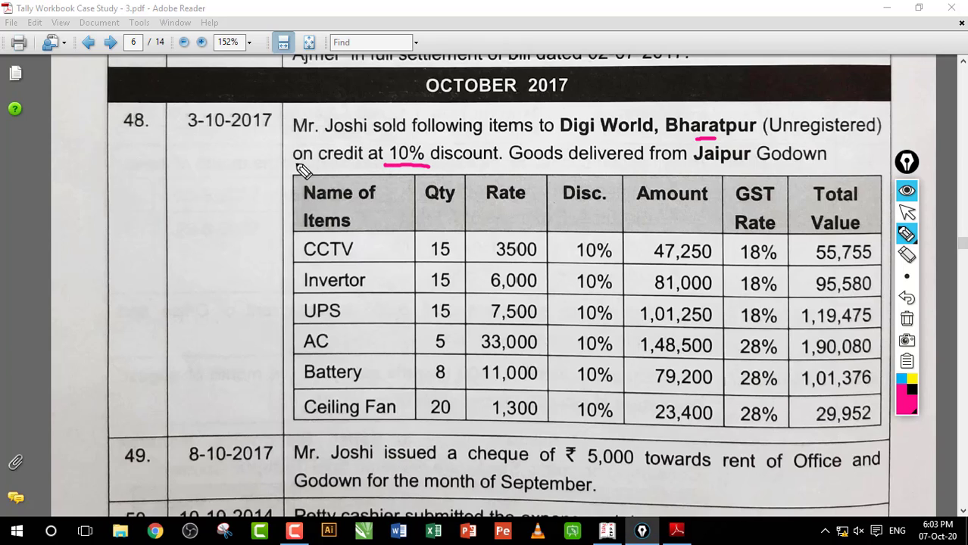
pyautogui.moveTo(295, 162); pyautogui.dragTo(350, 162)
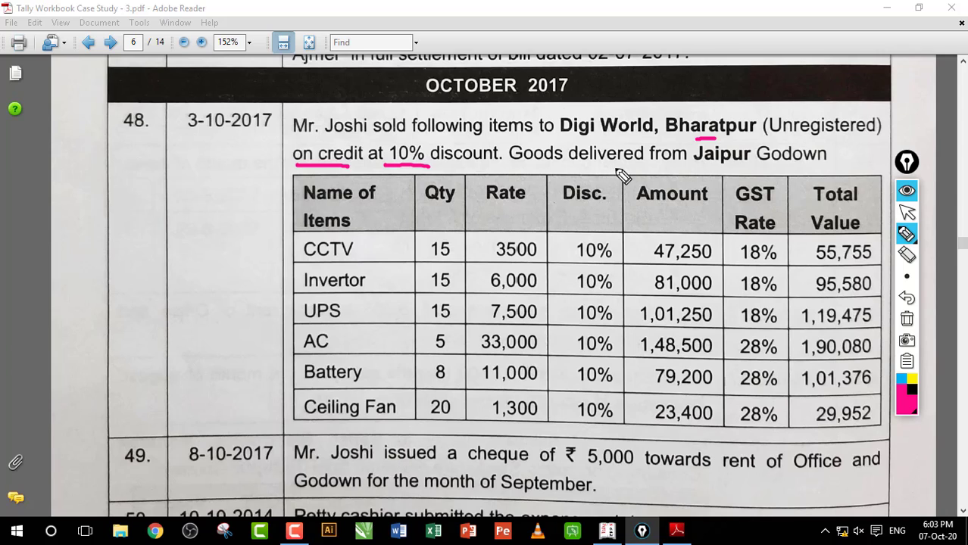
pyautogui.moveTo(693, 162); pyautogui.dragTo(767, 162)
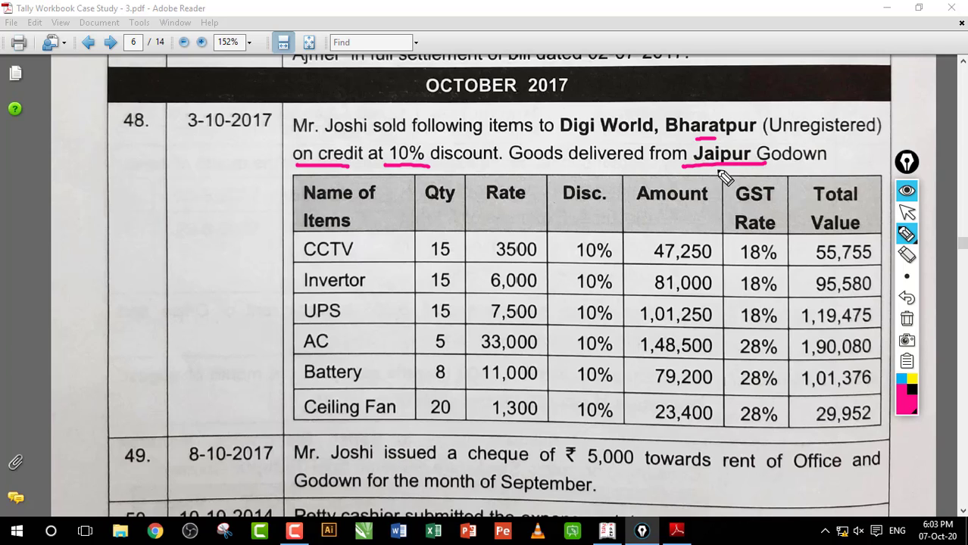
pyautogui.moveTo(616, 191)
pyautogui.mouseDown()
pyautogui.moveTo(558, 194)
pyautogui.moveTo(577, 233)
pyautogui.mouseUp()
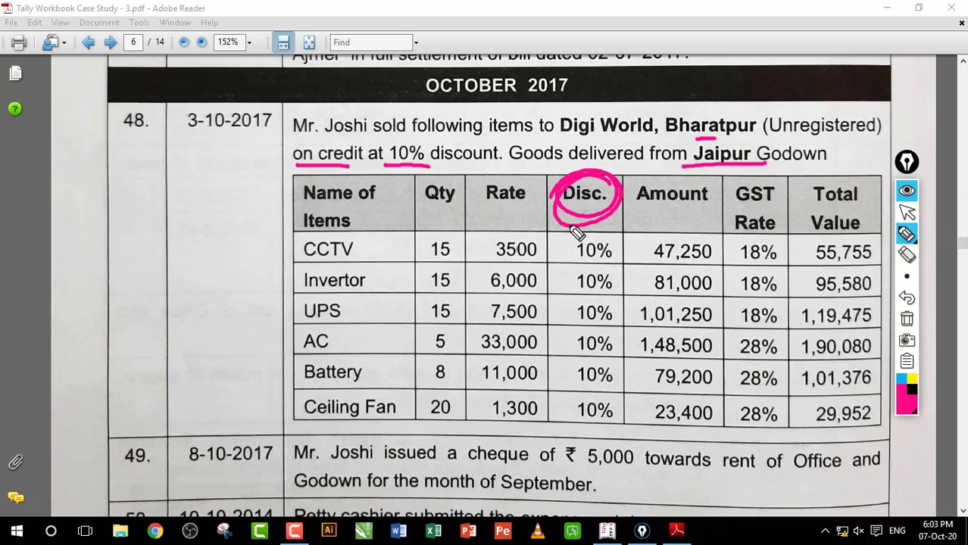
pyautogui.click(906, 319)
pyautogui.moveTo(918, 240)
pyautogui.click(906, 215)
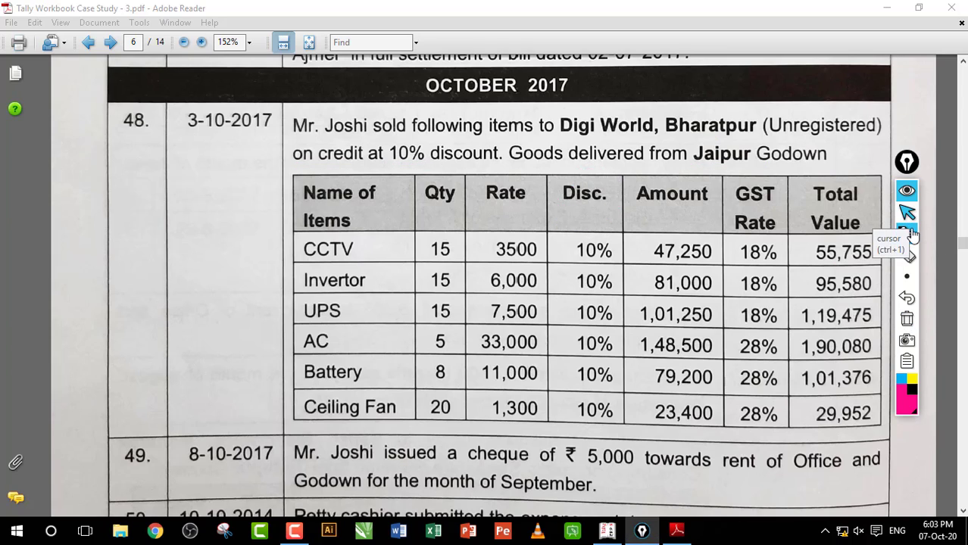
# Circle the Disc. heading, underline Digi World in transaction 48, and clear the annotations.
pyautogui.click(908, 234)
pyautogui.moveTo(573, 193)
pyautogui.mouseDown()
pyautogui.moveTo(605, 188)
pyautogui.moveTo(580, 215)
pyautogui.moveTo(617, 199)
pyautogui.moveTo(589, 184)
pyautogui.mouseUp()
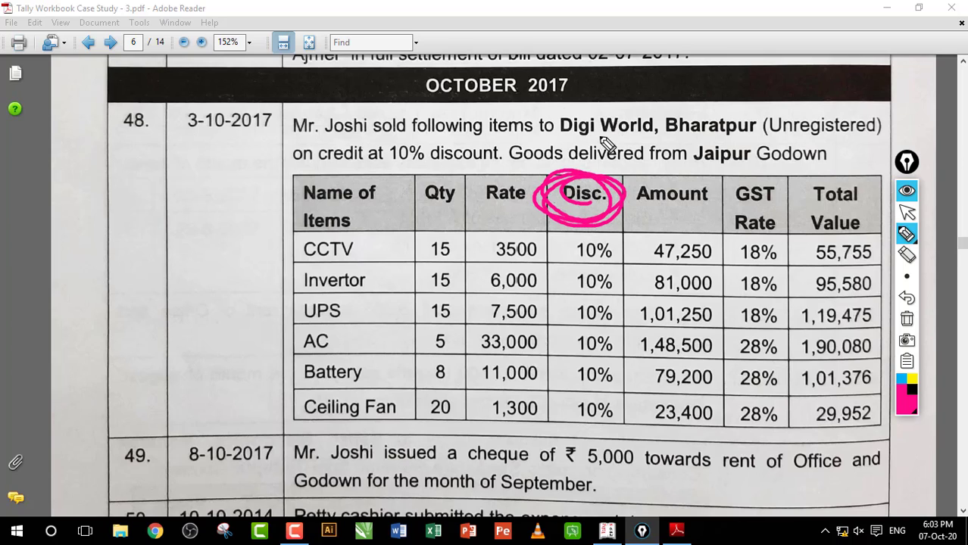
pyautogui.moveTo(573, 141); pyautogui.dragTo(653, 139)
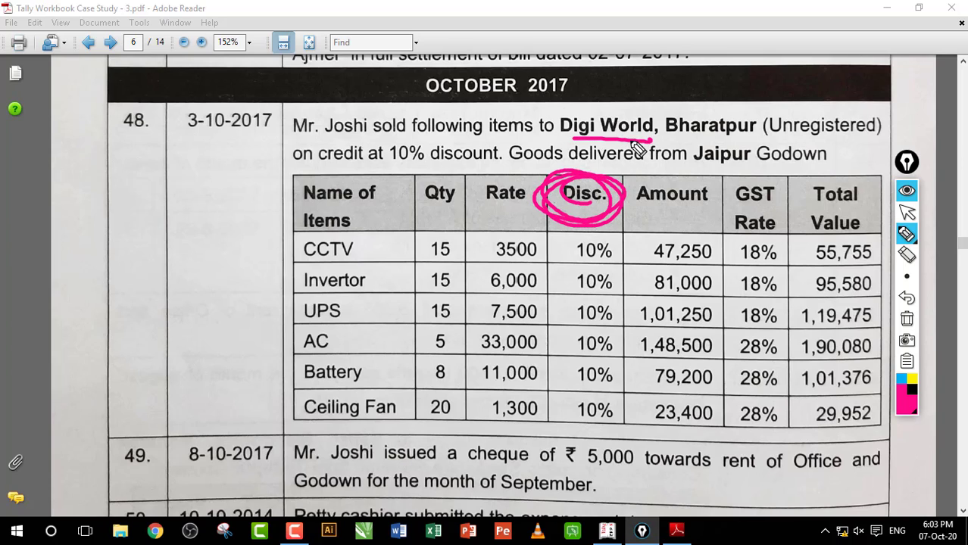
pyautogui.click(906, 319)
pyautogui.click(907, 214)
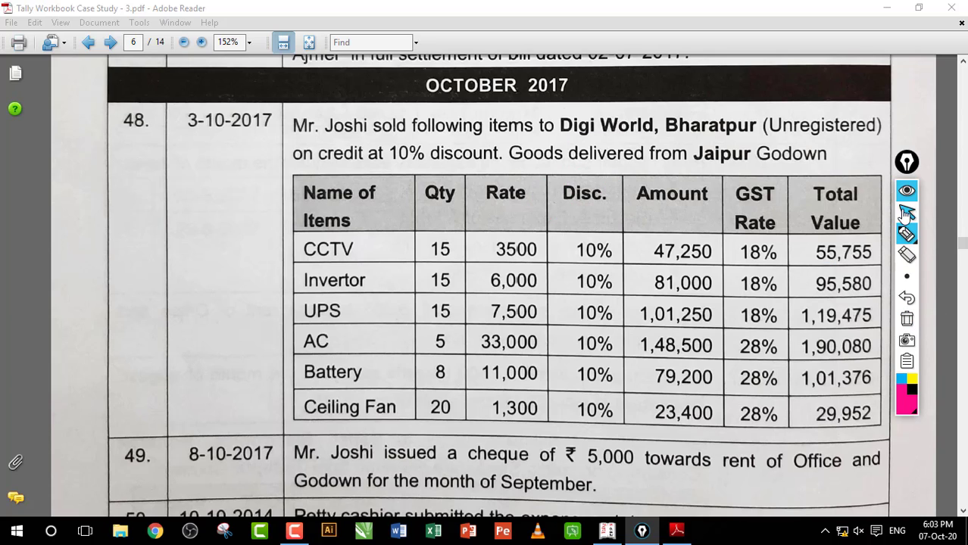
# Switch to Tally.ERP 9 and draw a pink tick mark under the Case Study 3 2017 2018 company name.
pyautogui.click(608, 531)
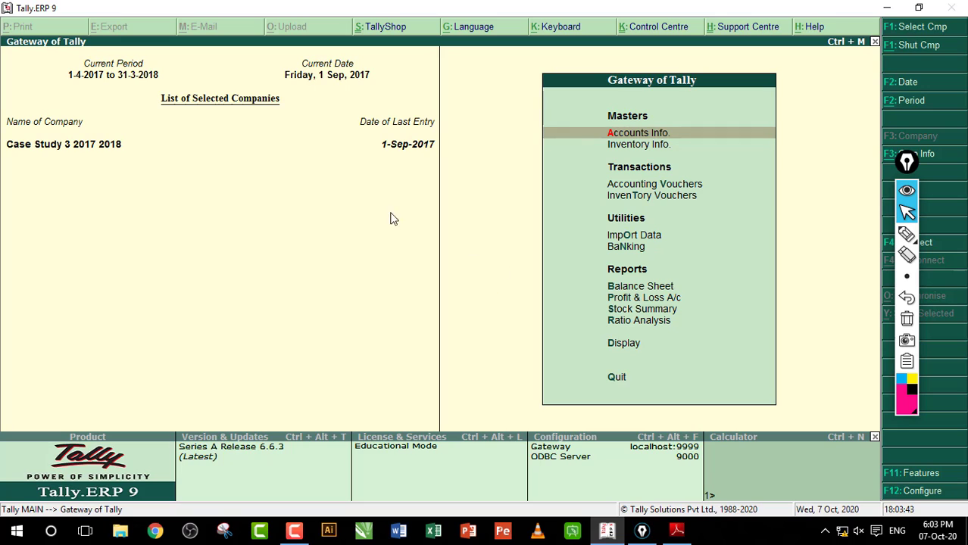
pyautogui.click(906, 234)
pyautogui.moveTo(110, 163); pyautogui.dragTo(243, 144)
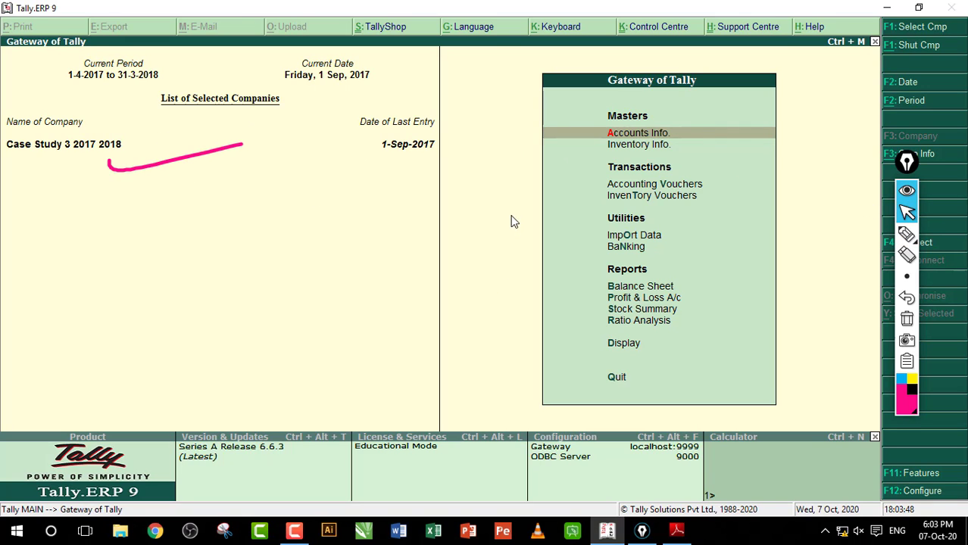
# View the Day Book for 1-Sep-2017, marking its date range, and return to the Gateway of Tally.
pyautogui.press('d')
pyautogui.press('d')
pyautogui.click(906, 233)
pyautogui.moveTo(833, 84)
pyautogui.mouseDown()
pyautogui.moveTo(848, 85)
pyautogui.moveTo(857, 100)
pyautogui.mouseUp()
pyautogui.click(906, 212)
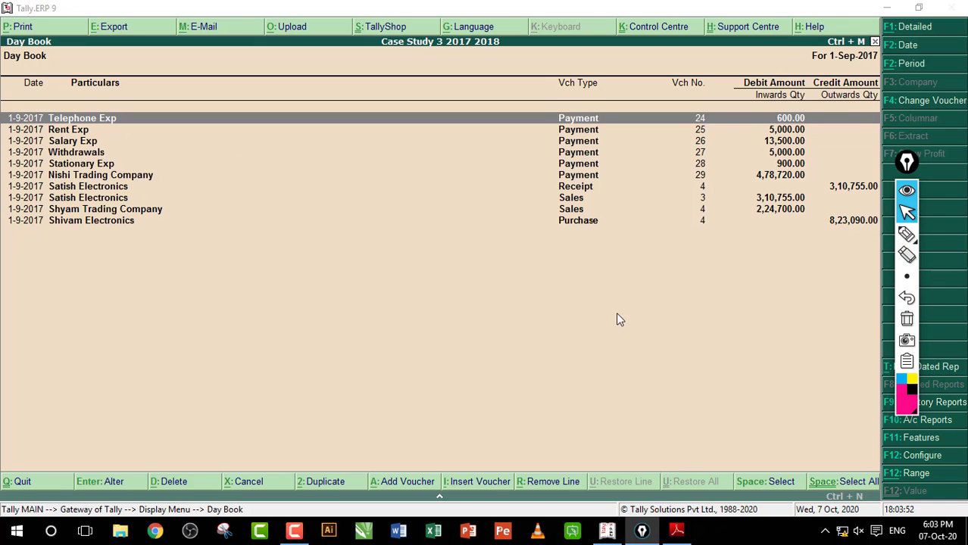
pyautogui.press('Escape')
pyautogui.press('Escape')
pyautogui.press('Escape')
pyautogui.press('Escape')
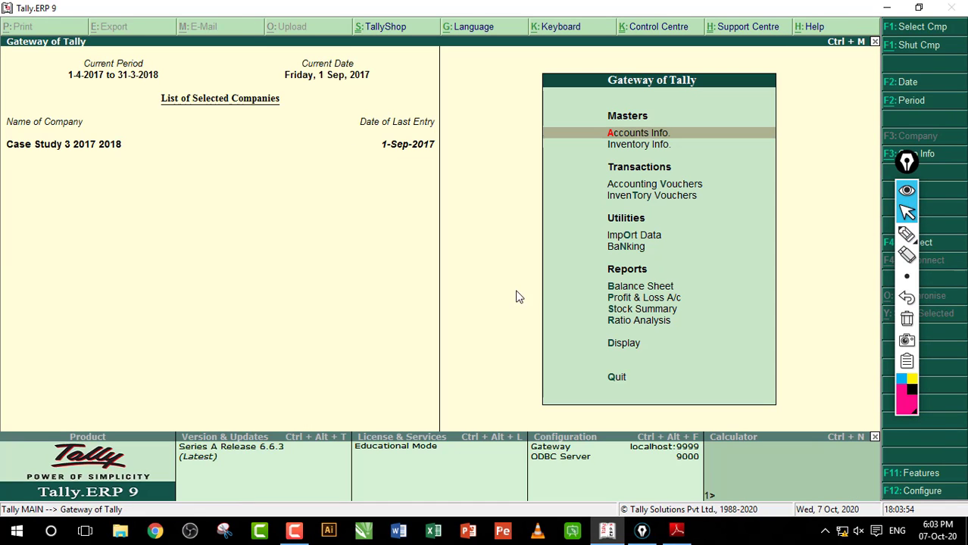
# Start a sales voucher with the voucher date set to 1-10, leaving the reference number blank.
pyautogui.press('v')
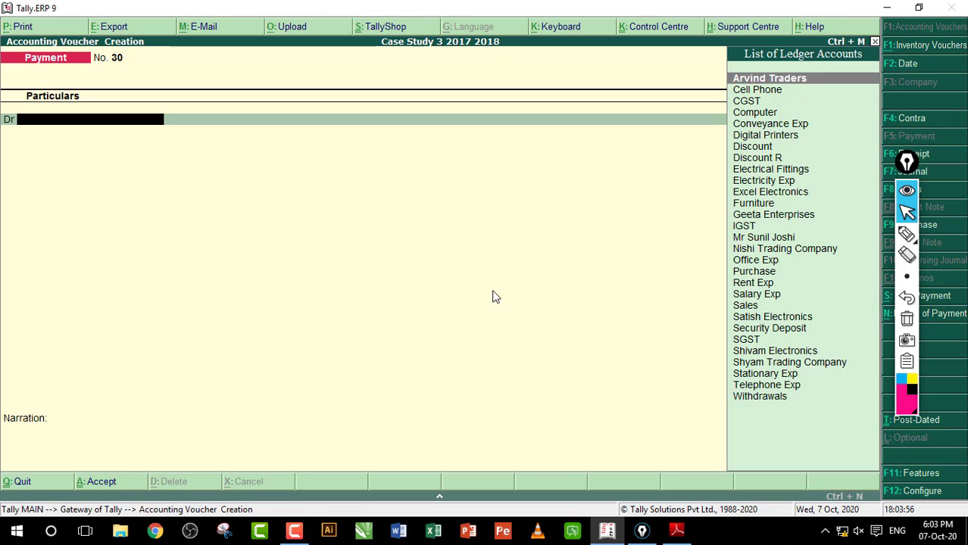
pyautogui.press('F2')
pyautogui.write('1')
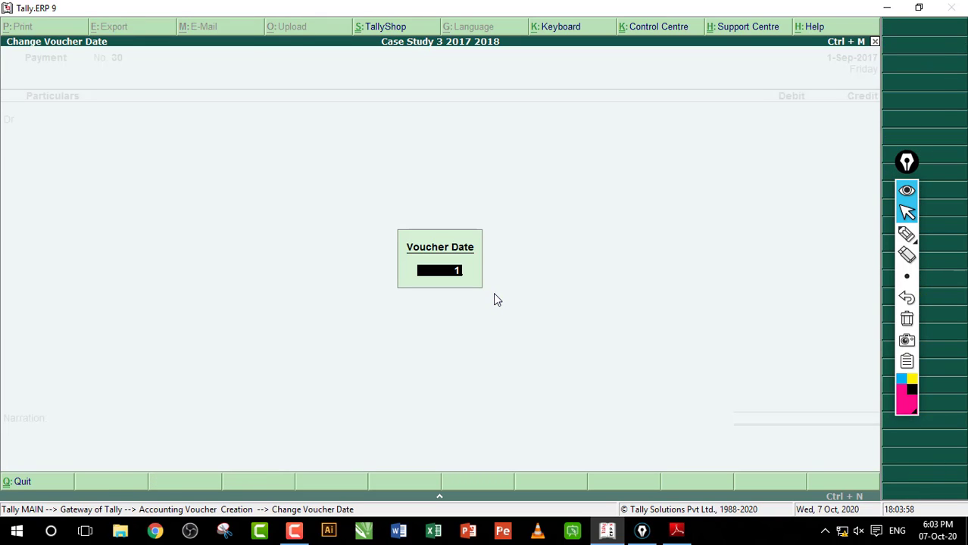
pyautogui.write('-10')
pyautogui.press('Return')
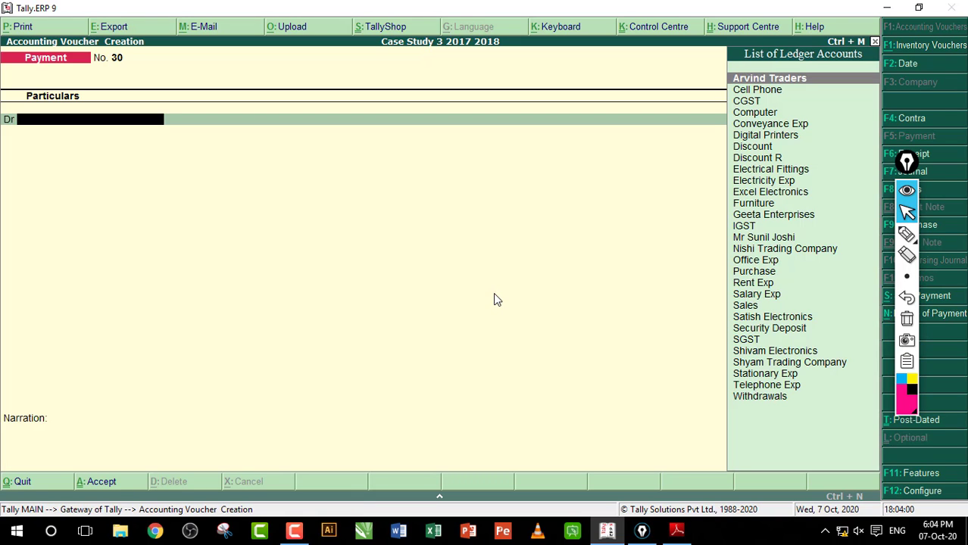
pyautogui.press('F8')
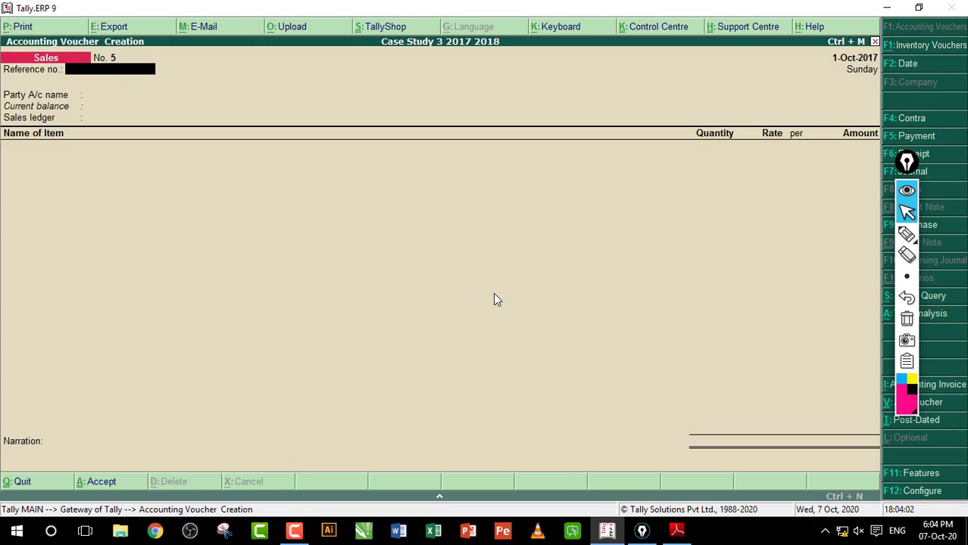
pyautogui.press('Return')
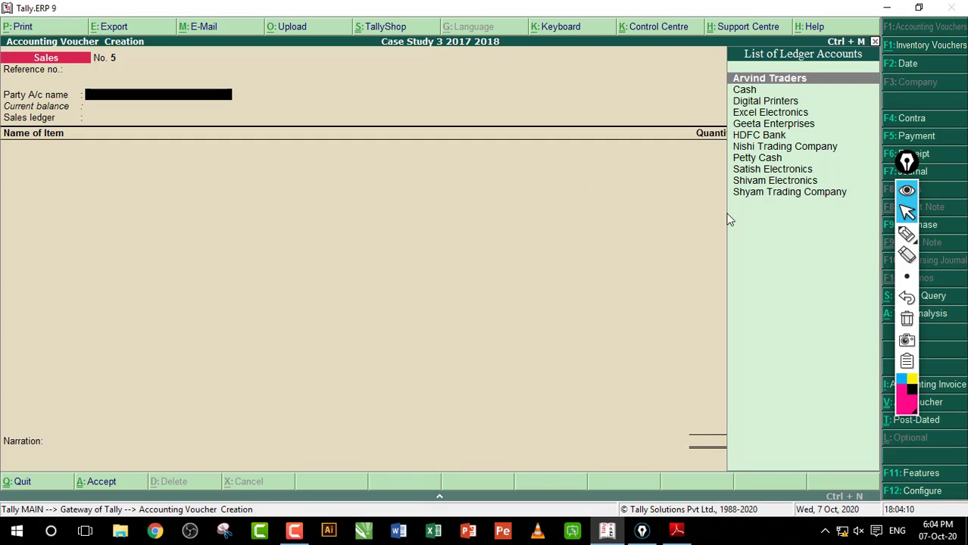
# Handwrite a circled "Di" note and an arrow pointing to Features over the sales voucher, and clear the ink.
pyautogui.click(906, 234)
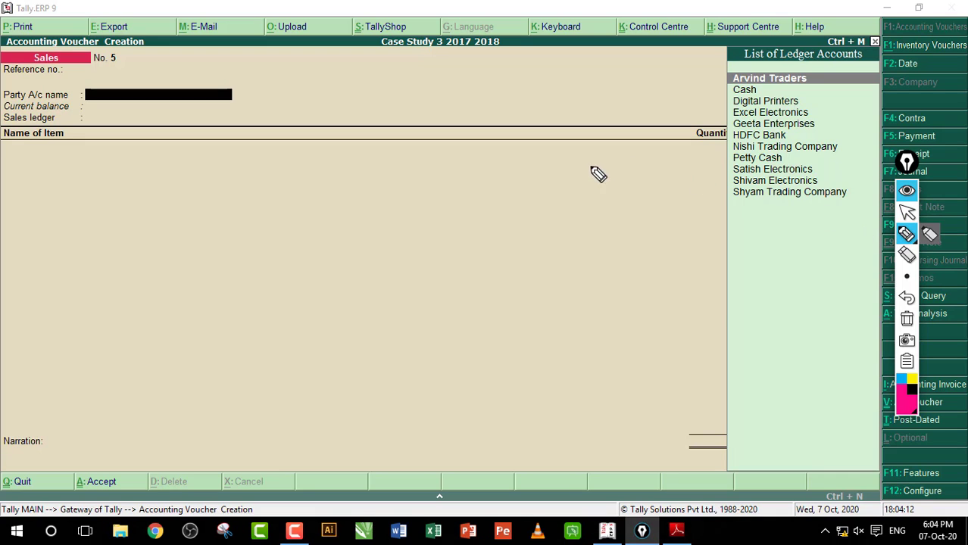
pyautogui.moveTo(545, 290)
pyautogui.mouseDown()
pyautogui.moveTo(551, 263)
pyautogui.moveTo(544, 292)
pyautogui.mouseUp()
pyautogui.moveTo(595, 261); pyautogui.dragTo(598, 288)
pyautogui.click(593, 251)
pyautogui.moveTo(629, 260)
pyautogui.mouseDown()
pyautogui.moveTo(626, 312)
pyautogui.moveTo(627, 280)
pyautogui.mouseUp()
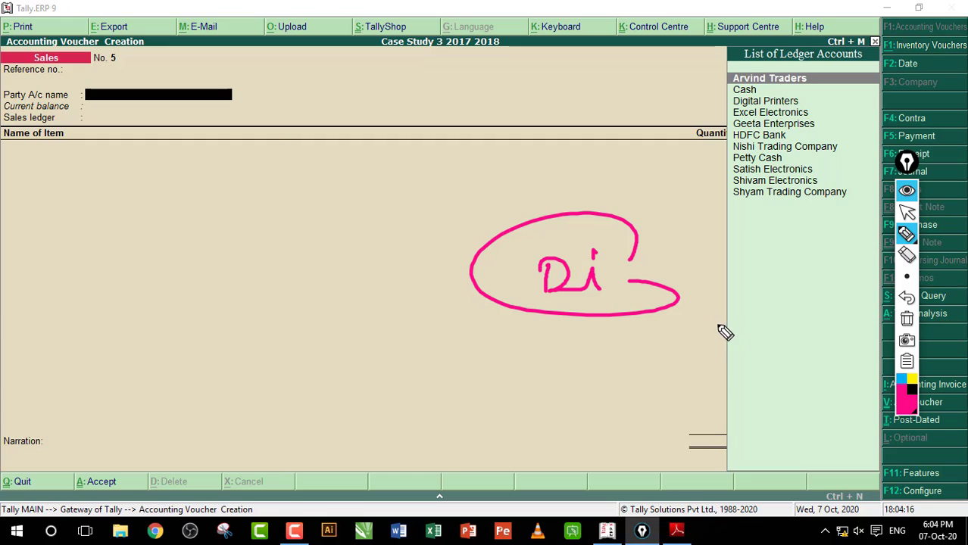
pyautogui.moveTo(844, 475)
pyautogui.mouseDown()
pyautogui.moveTo(866, 470)
pyautogui.moveTo(862, 482)
pyautogui.mouseUp()
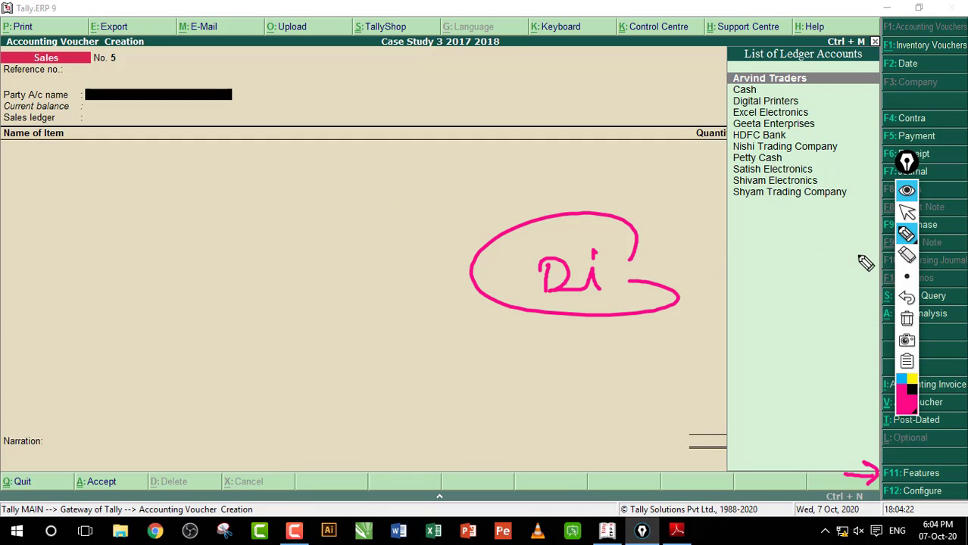
pyautogui.click(906, 318)
pyautogui.click(907, 213)
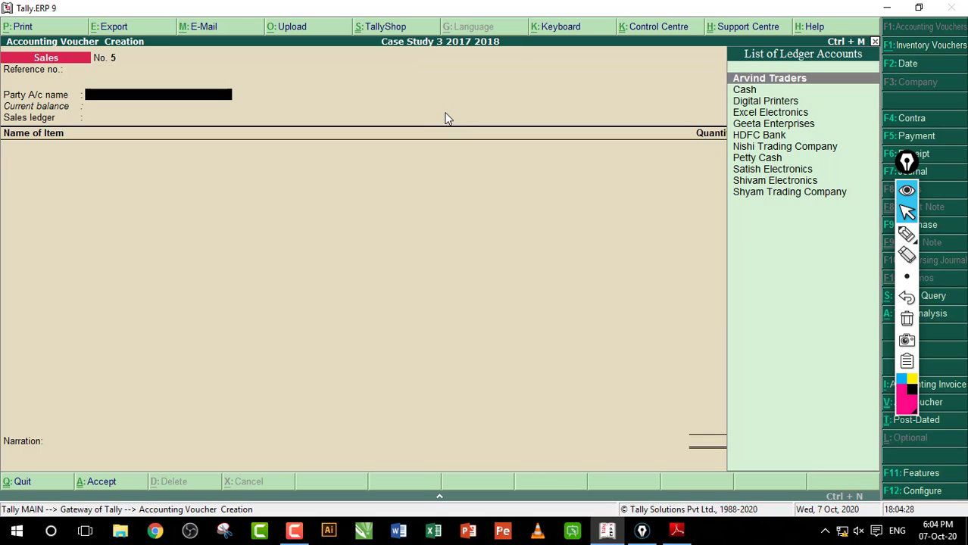
# Review the company's Accounting, Inventory, and Statutory and Taxation features, underlining the Accounting Features heading, and return to the sales voucher.
pyautogui.press('F11')
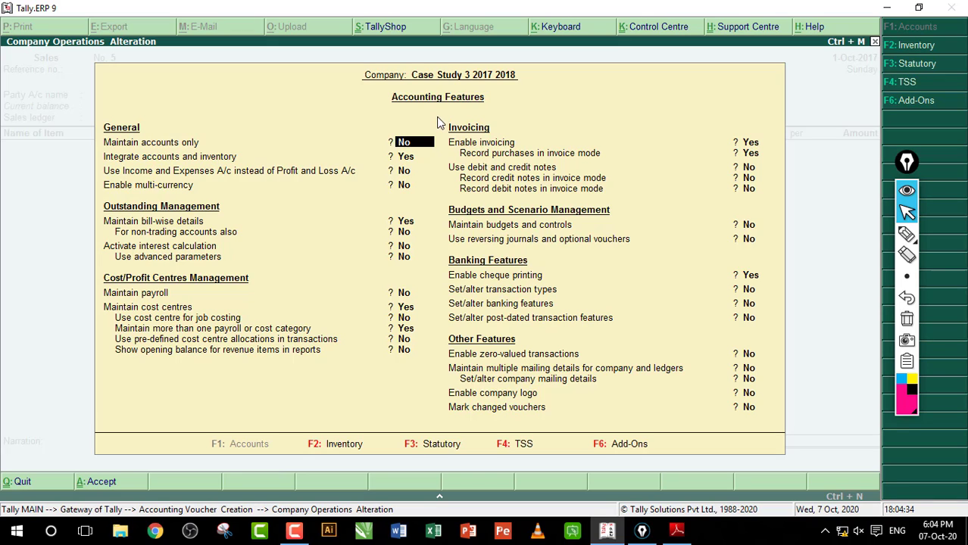
pyautogui.click(928, 236)
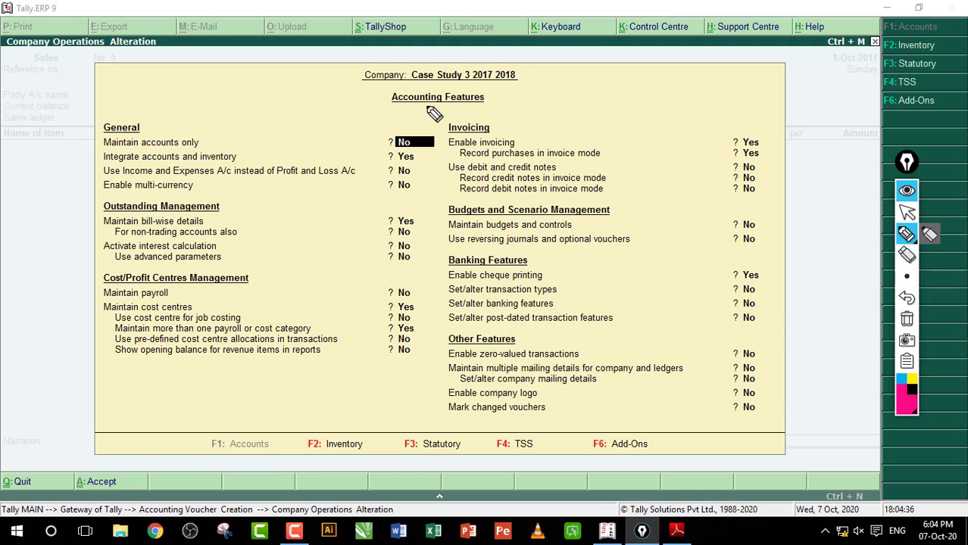
pyautogui.moveTo(405, 109); pyautogui.dragTo(517, 111)
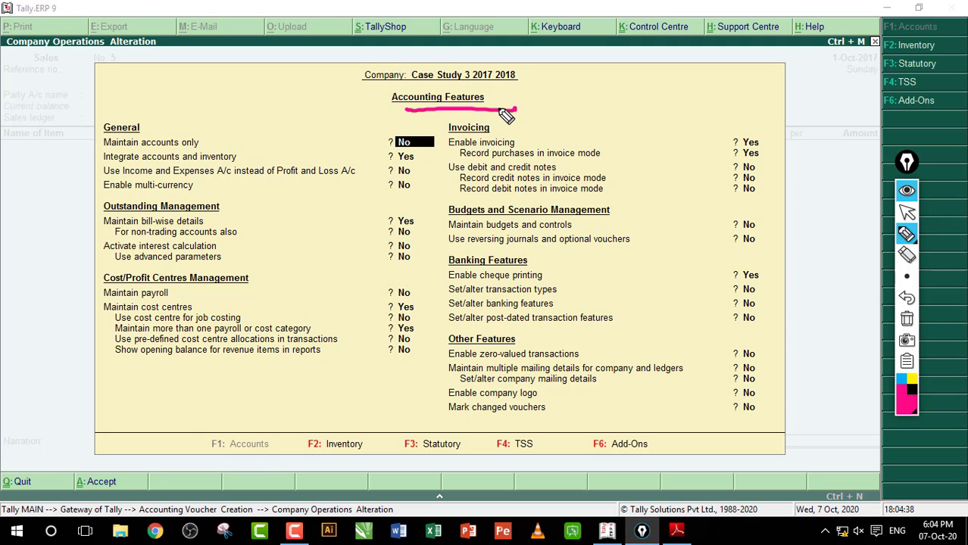
pyautogui.press('F2')
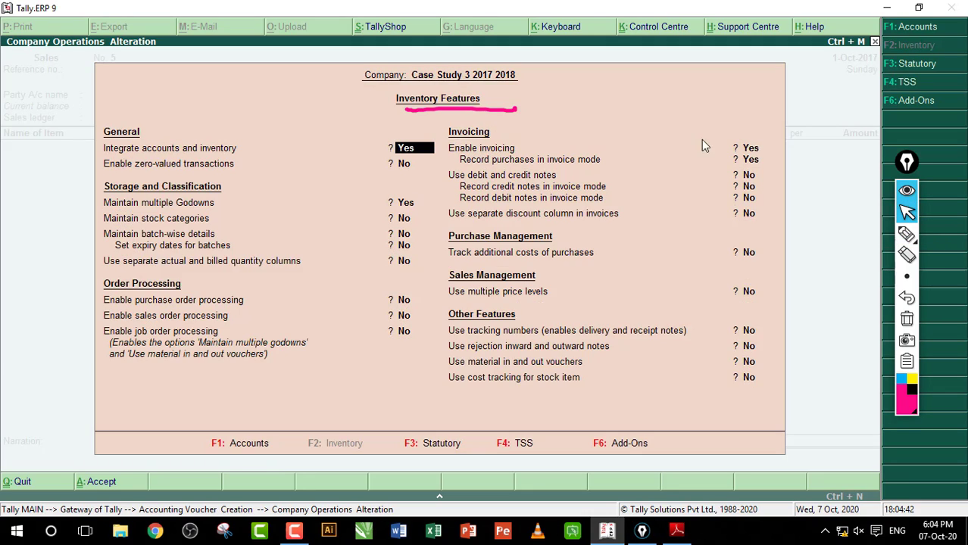
pyautogui.moveTo(907, 234)
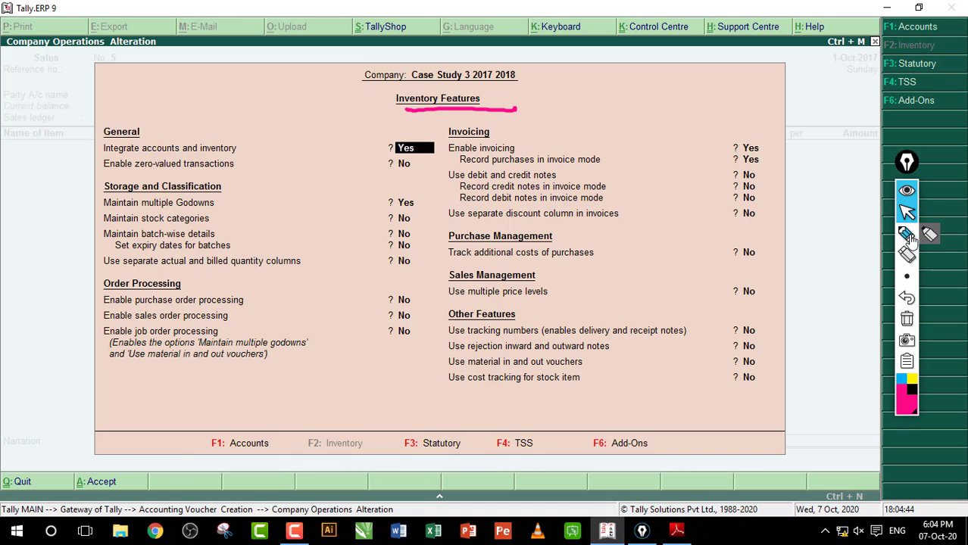
pyautogui.click(653, 138)
pyautogui.press('F3')
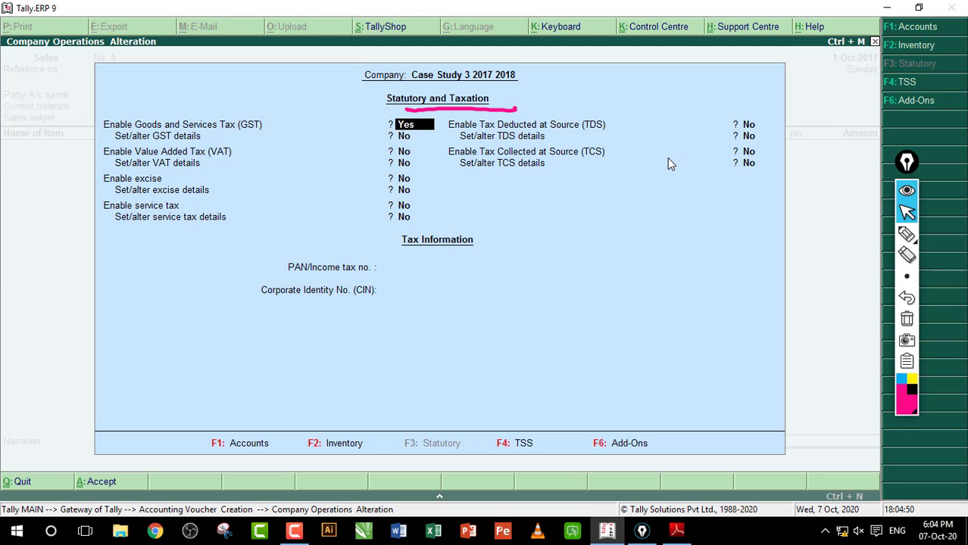
pyautogui.press('F1')
pyautogui.press('F2')
pyautogui.press('F3')
pyautogui.press('Escape')
pyautogui.press('Return')
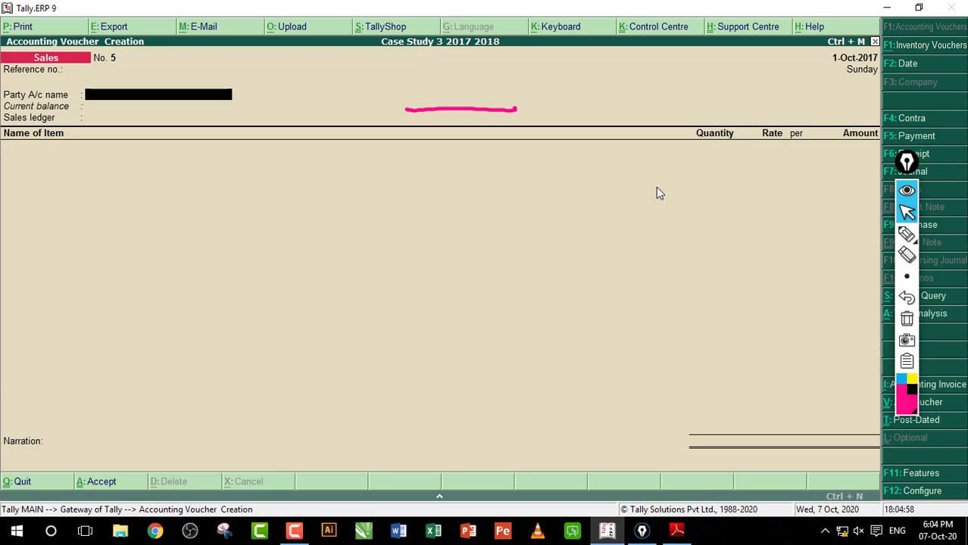
# Open the company's Inventory Features from the sales voucher.
pyautogui.press('F11')
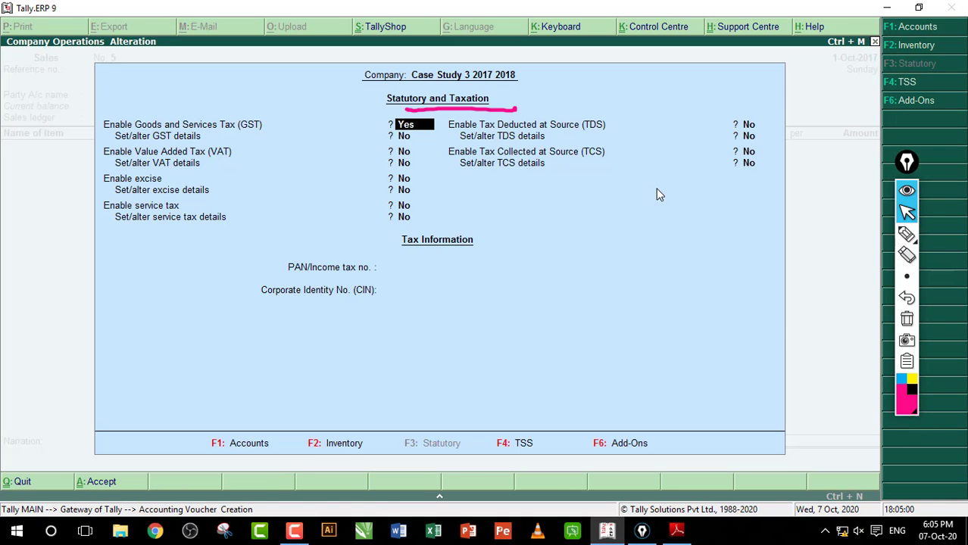
pyautogui.press('F1')
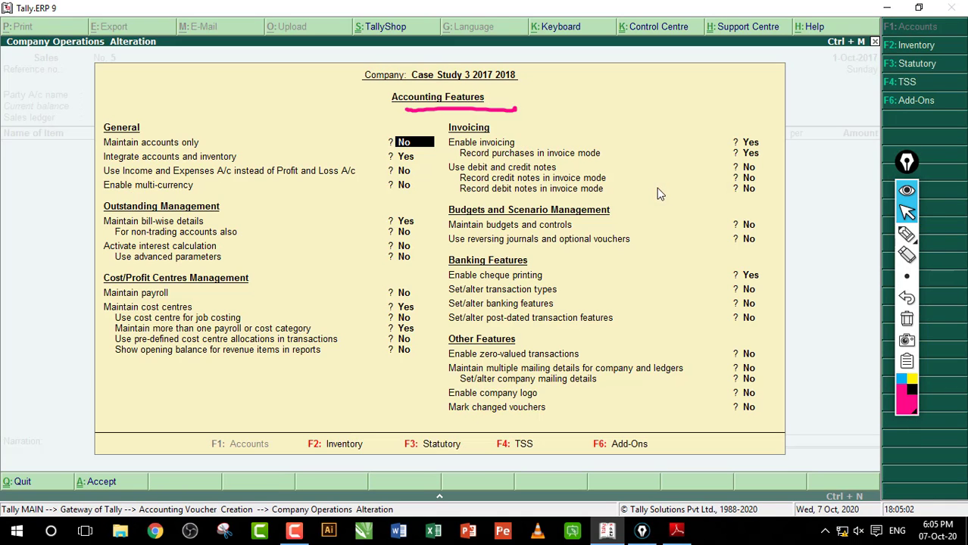
pyautogui.press('F2')
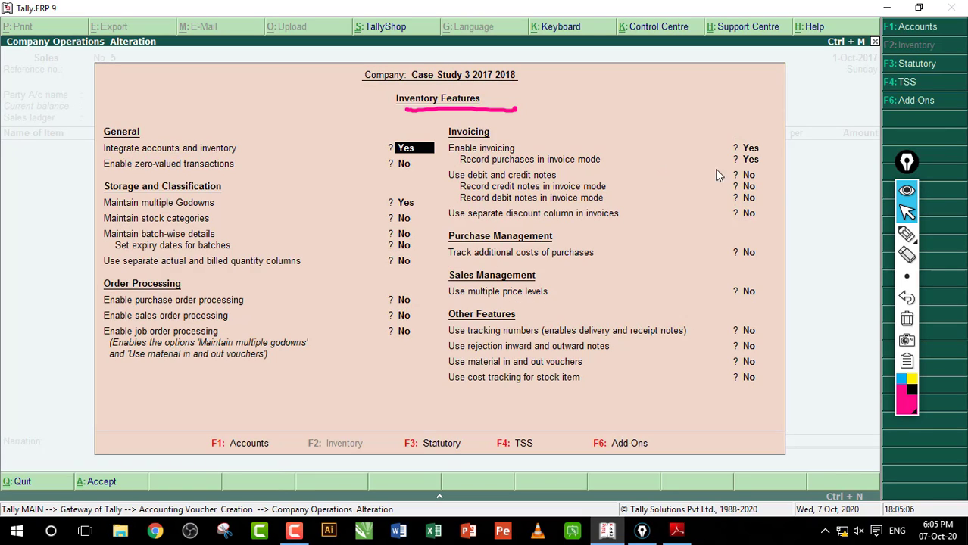
# Underline the Inventory Features heading and the separate discount column option, circle that option's value, and clear the ink.
pyautogui.click(906, 234)
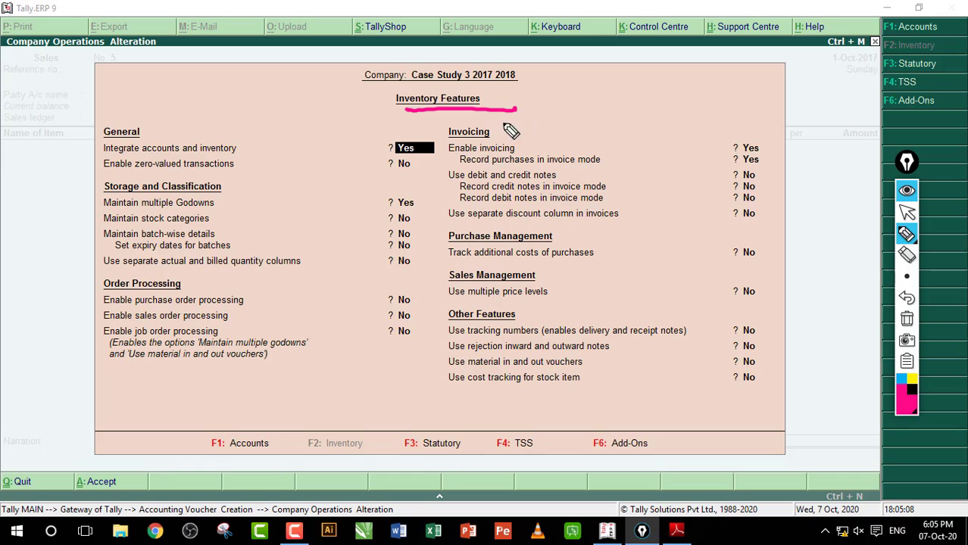
pyautogui.moveTo(394, 113); pyautogui.dragTo(370, 112)
pyautogui.moveTo(477, 113); pyautogui.dragTo(515, 113)
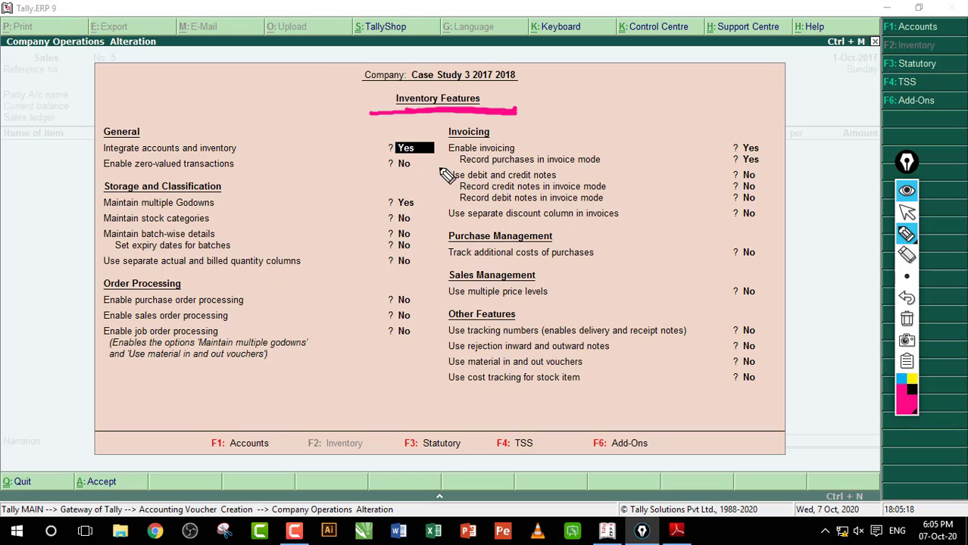
pyautogui.moveTo(467, 224); pyautogui.dragTo(559, 224)
pyautogui.moveTo(623, 215)
pyautogui.mouseDown()
pyautogui.moveTo(651, 215)
pyautogui.moveTo(644, 224)
pyautogui.mouseUp()
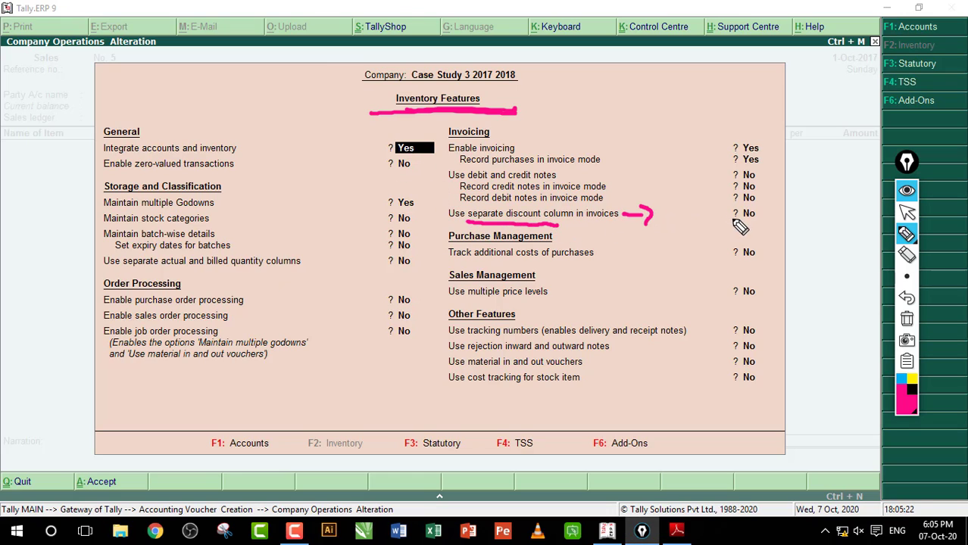
pyautogui.moveTo(761, 221)
pyautogui.mouseDown()
pyautogui.moveTo(723, 215)
pyautogui.moveTo(750, 225)
pyautogui.mouseUp()
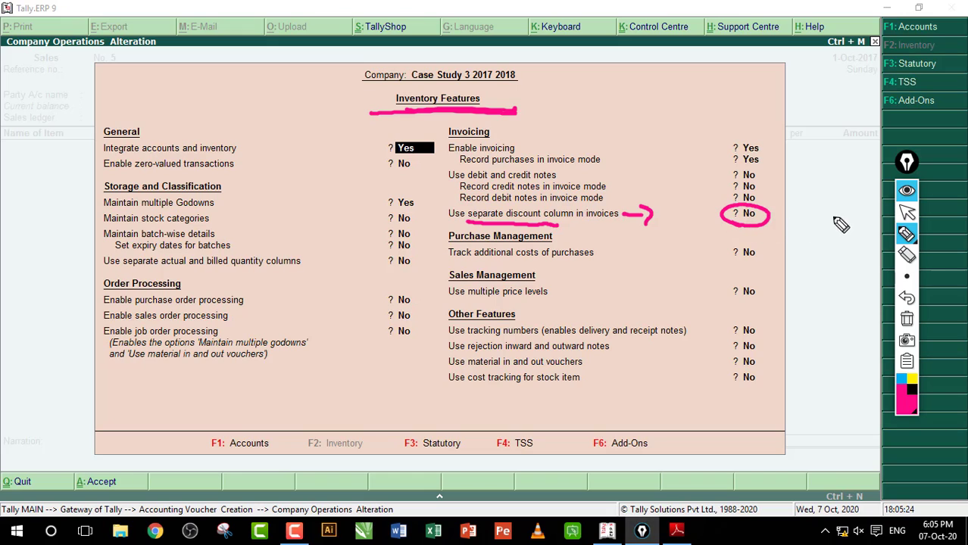
pyautogui.click(906, 212)
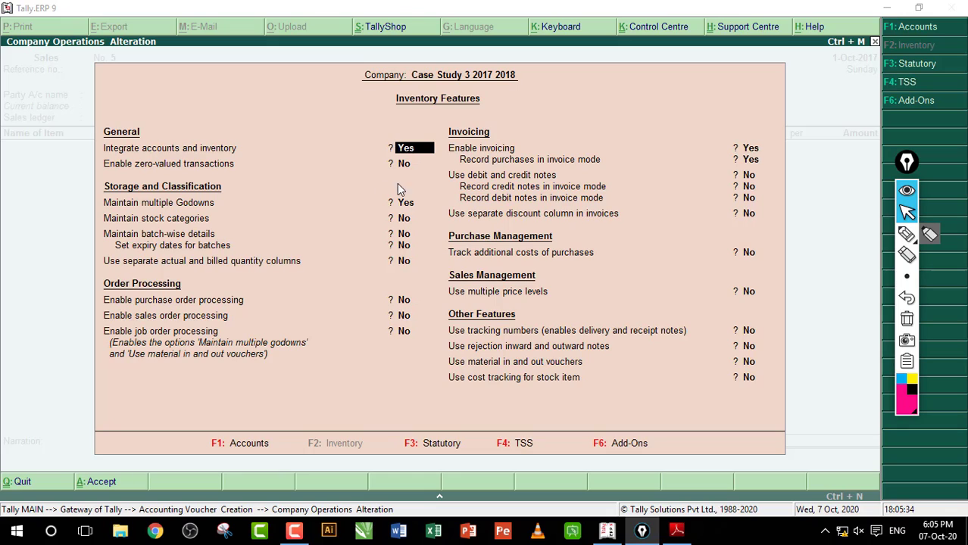
# Set "Use separate discount column in invoices" to Yes, draw an arrow pointing to it, and clear the ink.
pyautogui.click(748, 218)
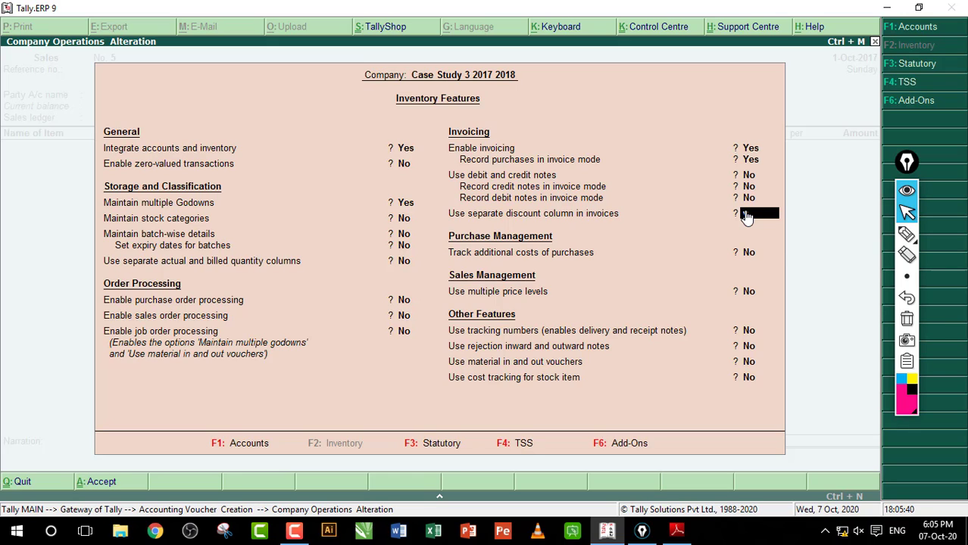
pyautogui.press('y')
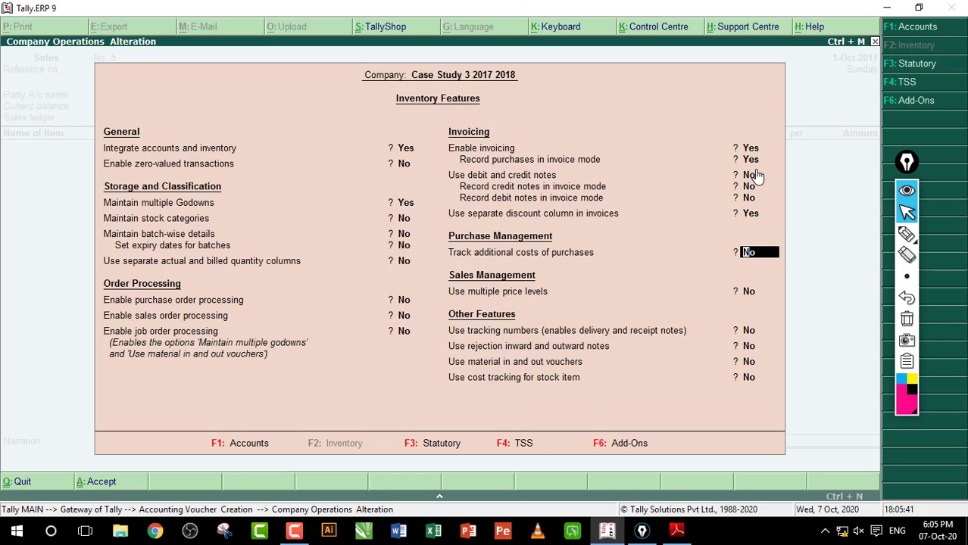
pyautogui.click(907, 234)
pyautogui.moveTo(655, 215); pyautogui.dragTo(709, 239)
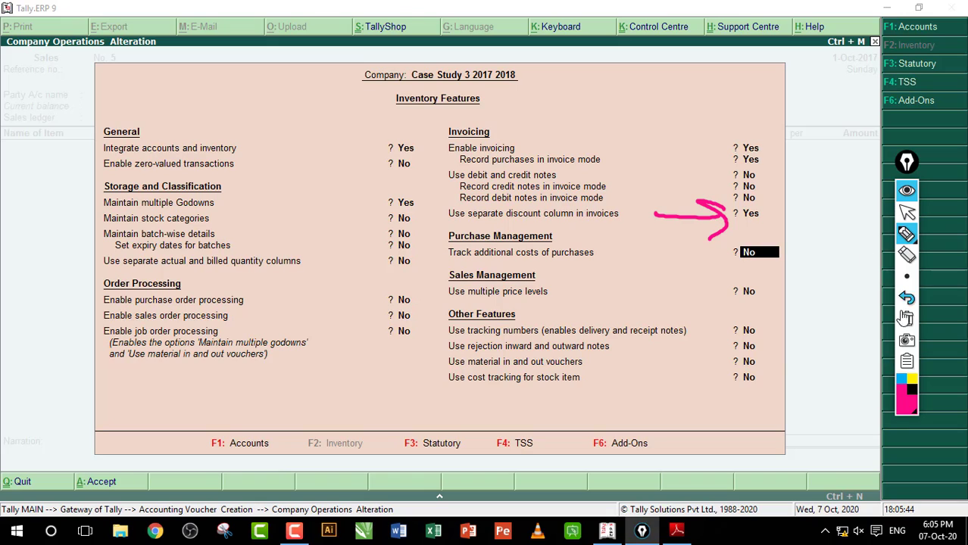
pyautogui.click(906, 318)
pyautogui.click(906, 212)
pyautogui.click(677, 250)
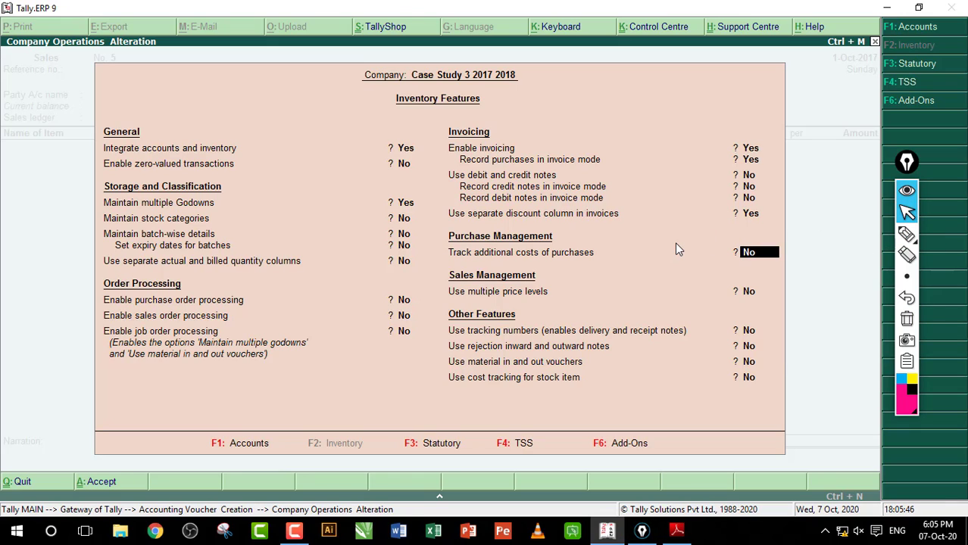
# Keep the remaining inventory options at No and accept the Inventory Features, returning to the sales voucher.
pyautogui.press('Return')
pyautogui.press('Return')
pyautogui.press('Return')
pyautogui.press('Return')
pyautogui.press('Return')
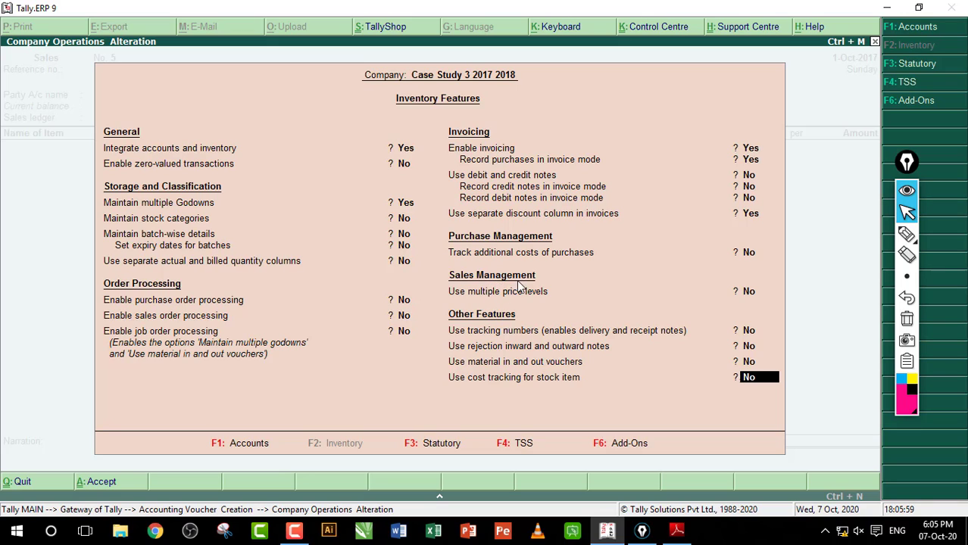
pyautogui.press('Return')
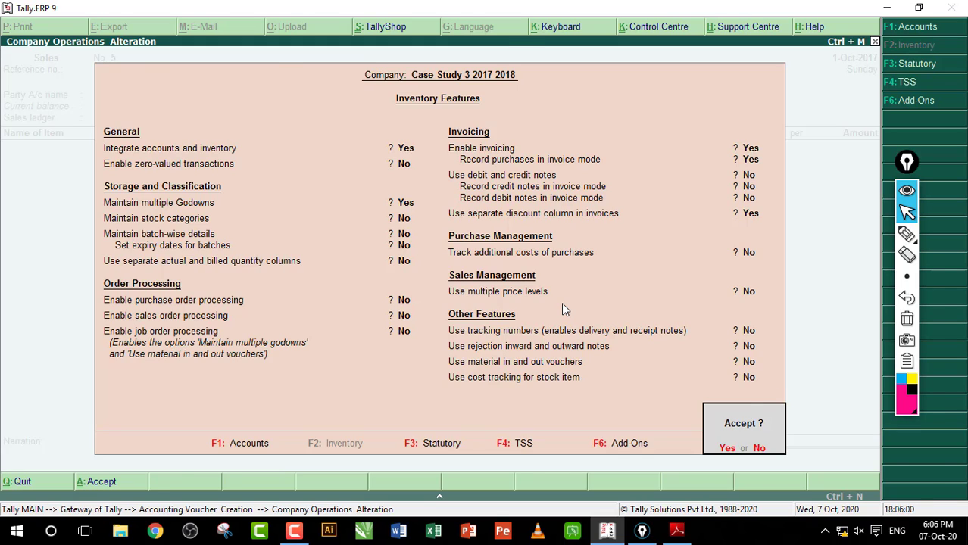
pyautogui.press('Return')
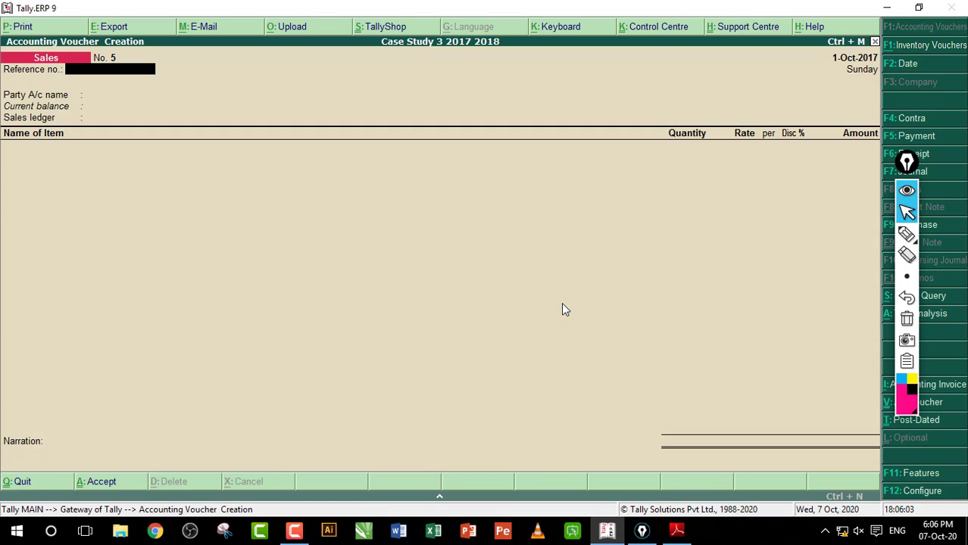
# Circle the Disc % column heading on the sales voucher and clear the ink.
pyautogui.click(906, 234)
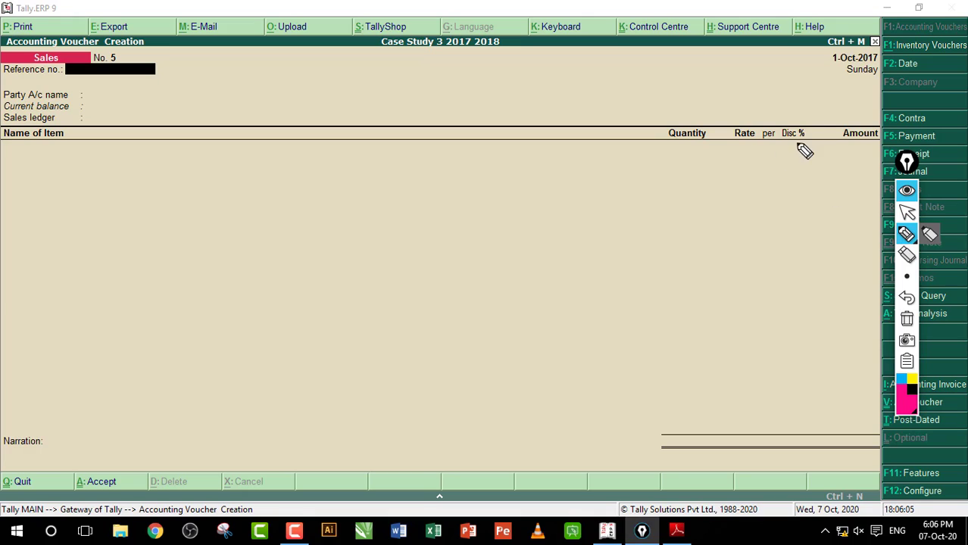
pyautogui.moveTo(800, 148)
pyautogui.mouseDown()
pyautogui.moveTo(780, 144)
pyautogui.moveTo(825, 149)
pyautogui.mouseUp()
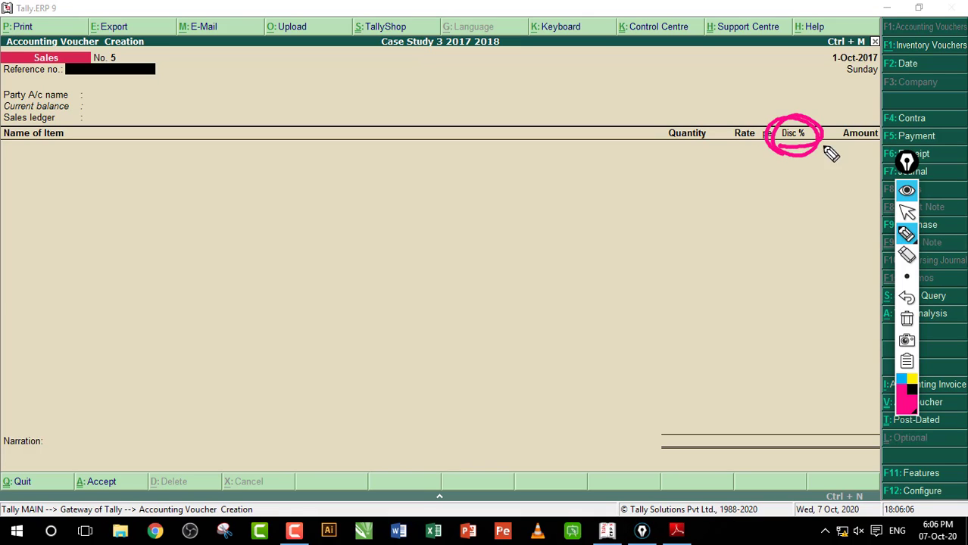
pyautogui.click(906, 318)
pyautogui.click(906, 213)
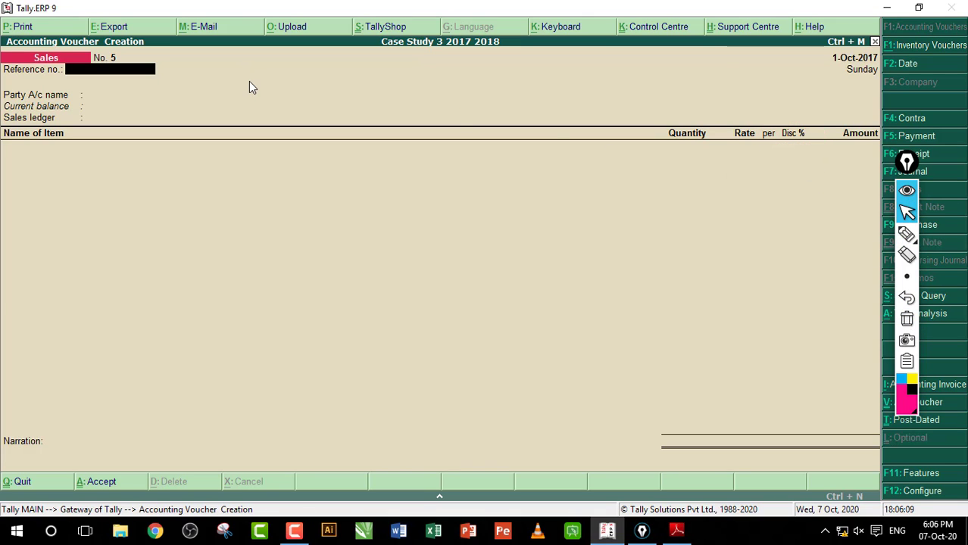
# Leave the reference number blank and create a party ledger named Digi World under Sundry Debtors.
pyautogui.press('Return')
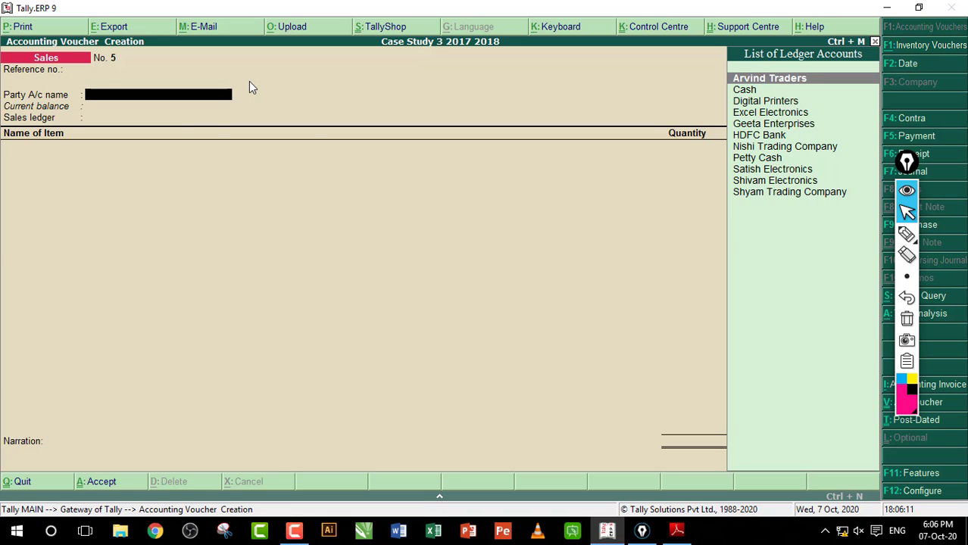
pyautogui.hotkey('alt', 'c')
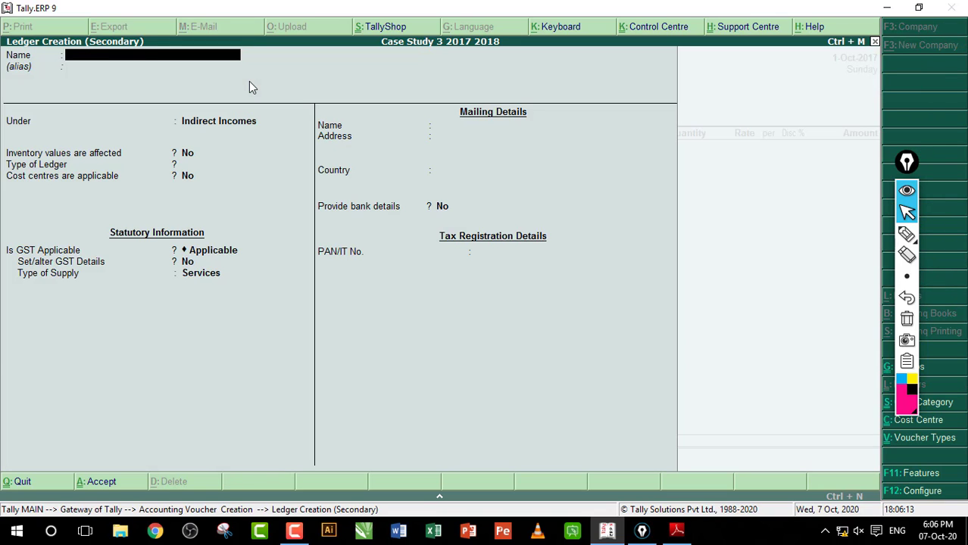
pyautogui.write('Digi World')
pyautogui.press('Return')
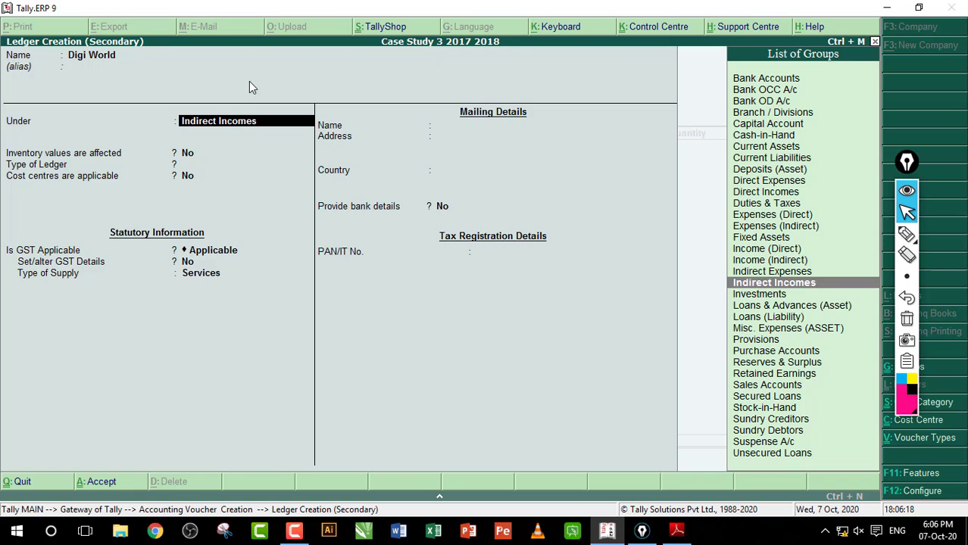
pyautogui.write('S')
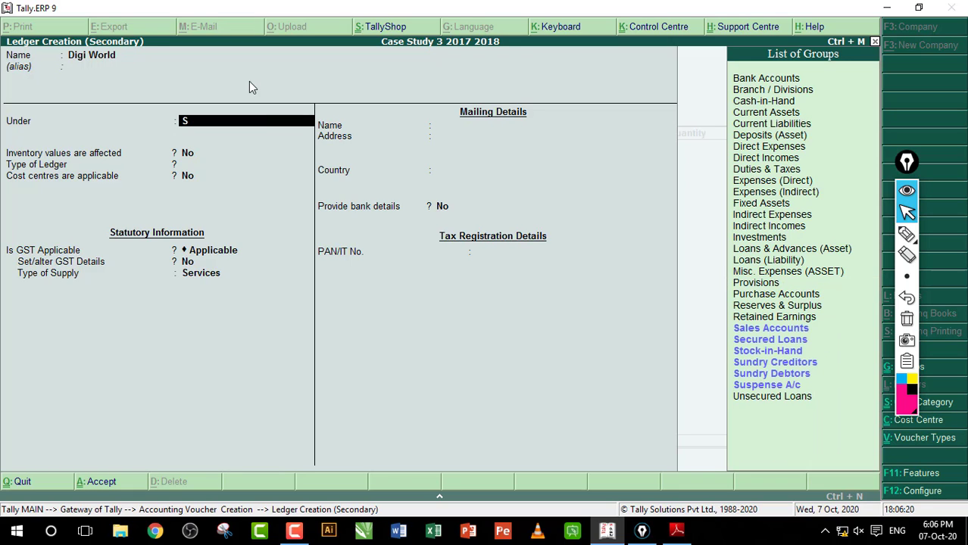
pyautogui.press('Down')
pyautogui.press('Down')
pyautogui.press('Down')
pyautogui.press('Down')
pyautogui.press('Down')
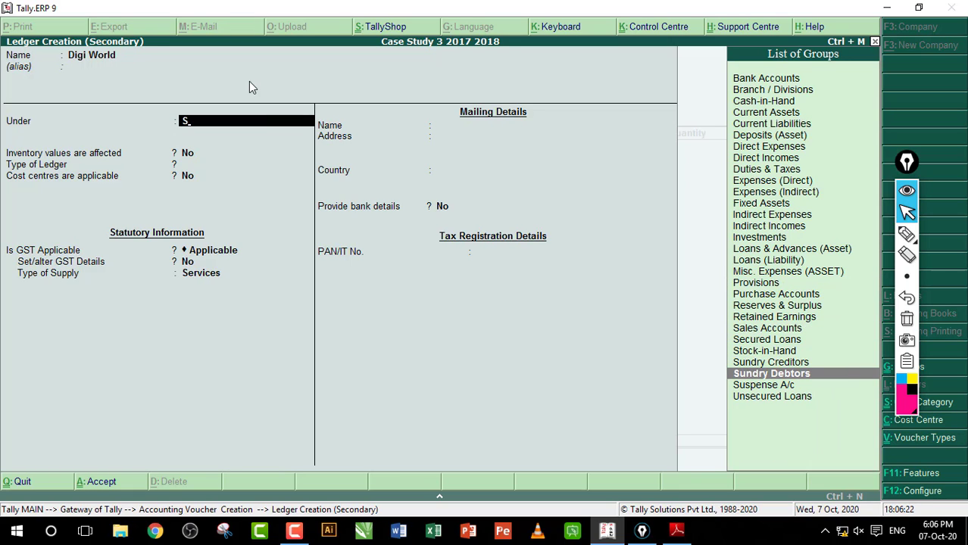
pyautogui.press('Return')
# Save the ledger with bill-by-bill balances at No and default mailing and tax details, and accept the party details with despatch and order fields blank.
pyautogui.press('Return')
pyautogui.press('Return')
pyautogui.press('Return')
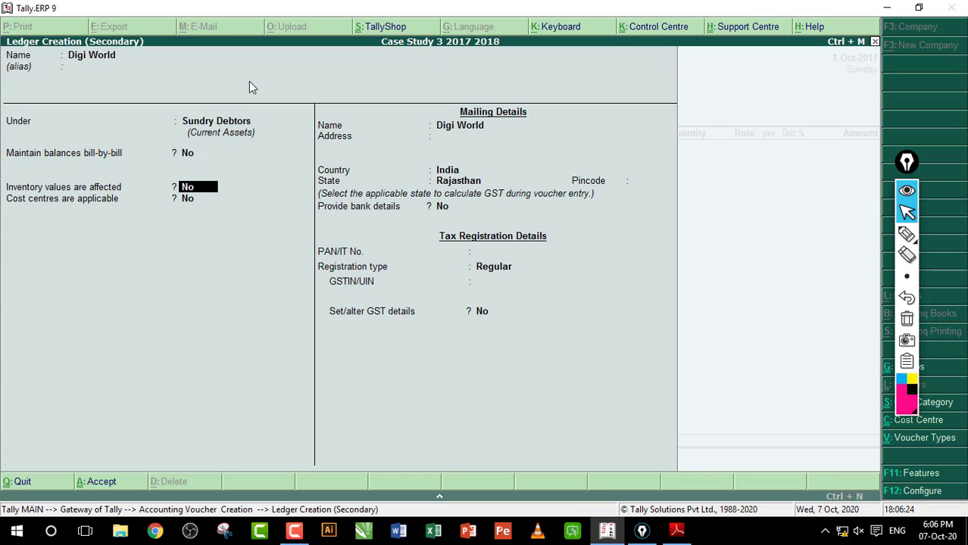
pyautogui.press('Return')
pyautogui.press('Return')
pyautogui.press('Return')
pyautogui.press('Return')
pyautogui.press('Return')
pyautogui.press('Return')
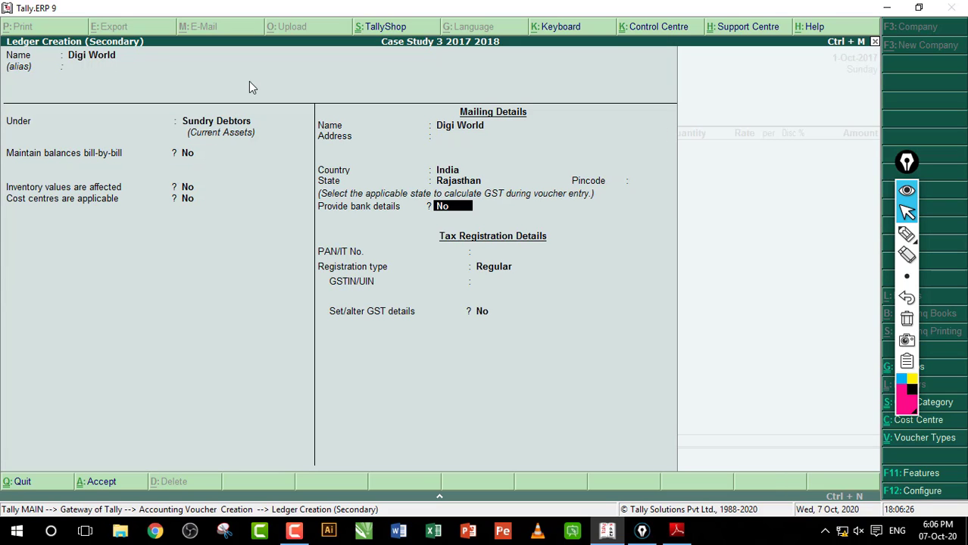
pyautogui.press('Return')
pyautogui.press('Return')
pyautogui.press('Return')
pyautogui.press('Return')
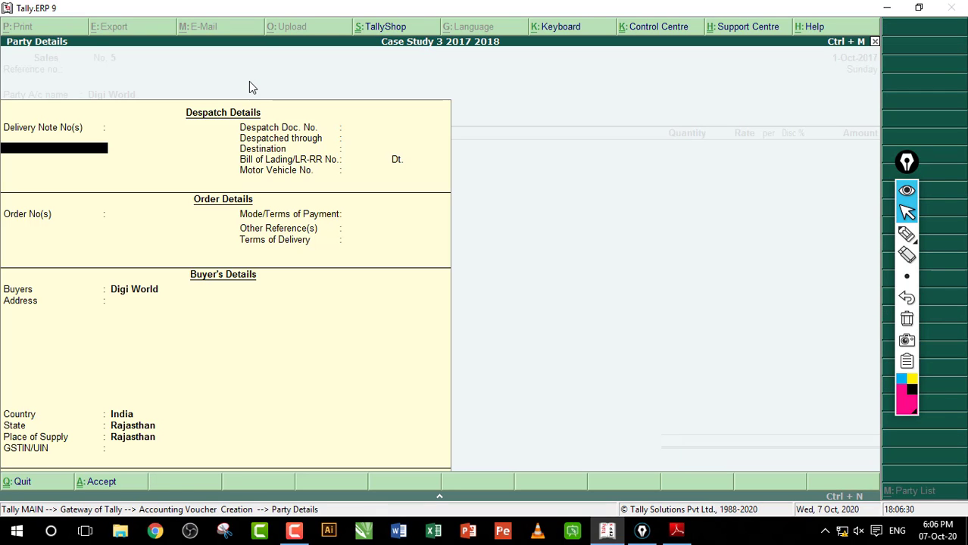
pyautogui.hotkey('ctrl', 'a')
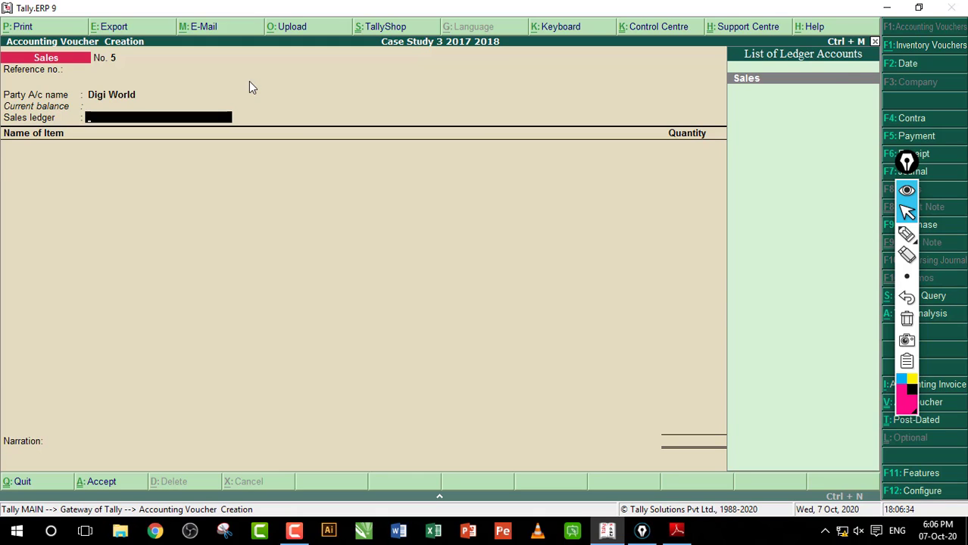
# Choose Sales as the sales ledger and add the stock item CCTV from the Jaipur godown.
pyautogui.press('Return')
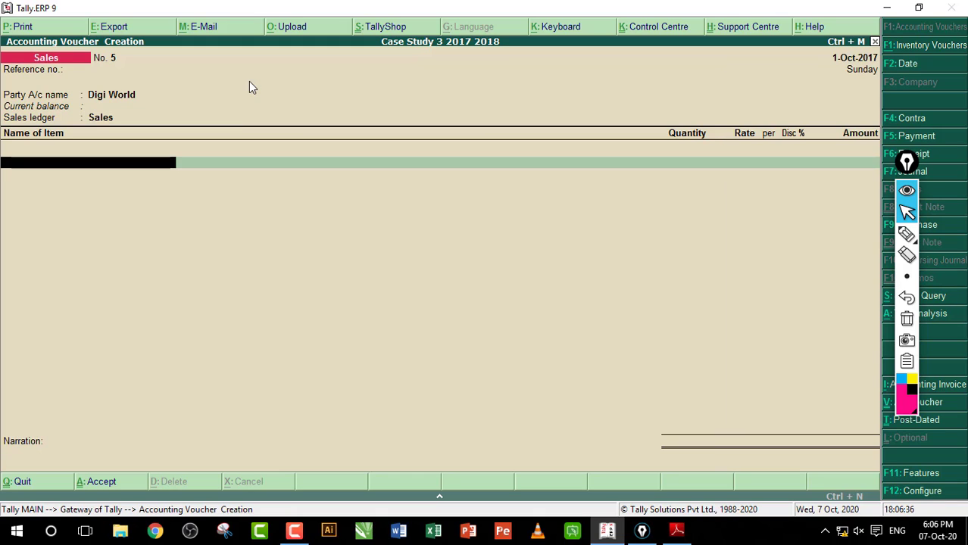
pyautogui.write('C')
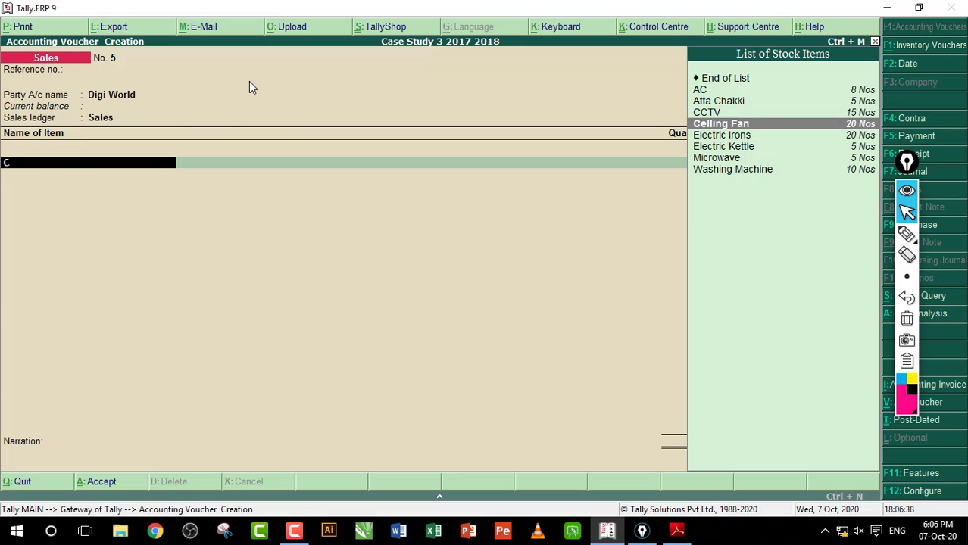
pyautogui.press('Return')
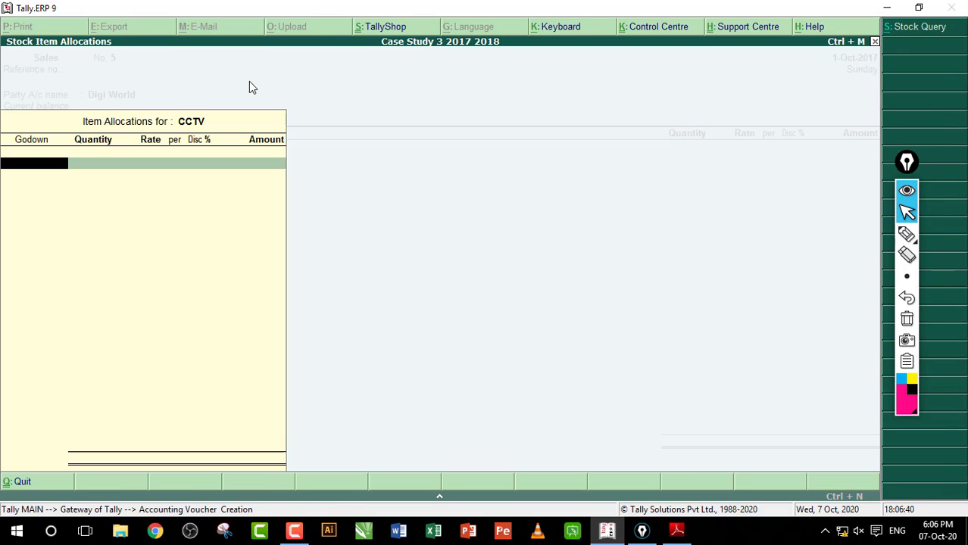
pyautogui.write('J')
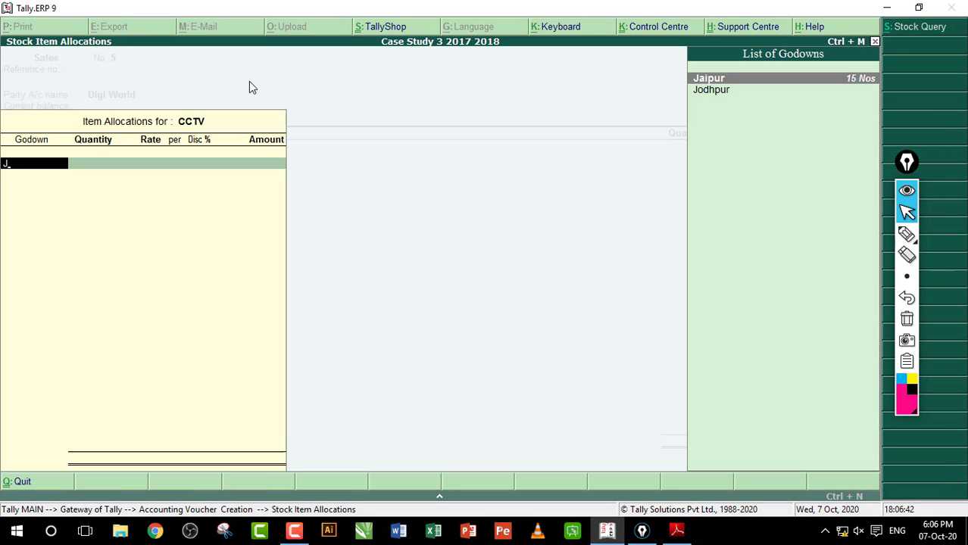
pyautogui.press('Return')
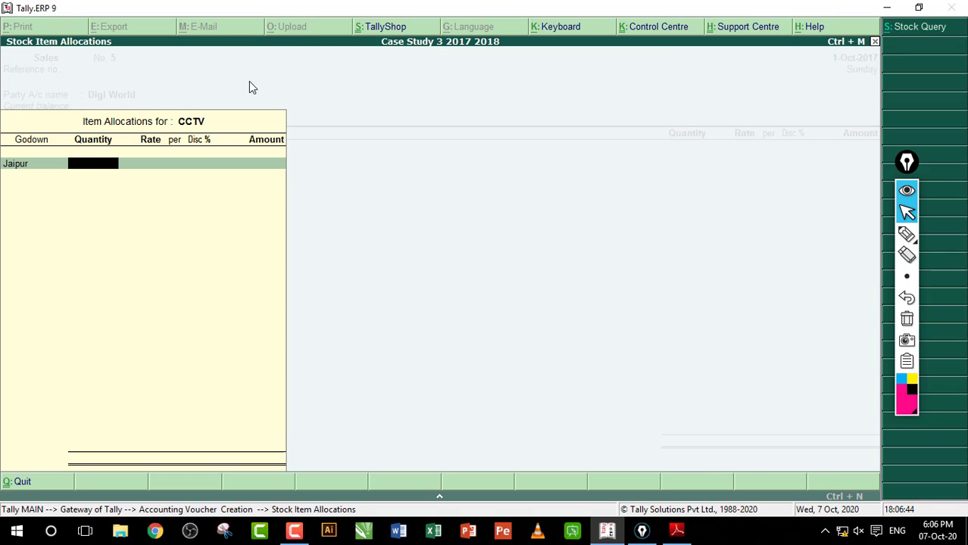
# Set the CCTV quantity to 15 Nos in the item allocation.
pyautogui.write('150')
pyautogui.press('Return')
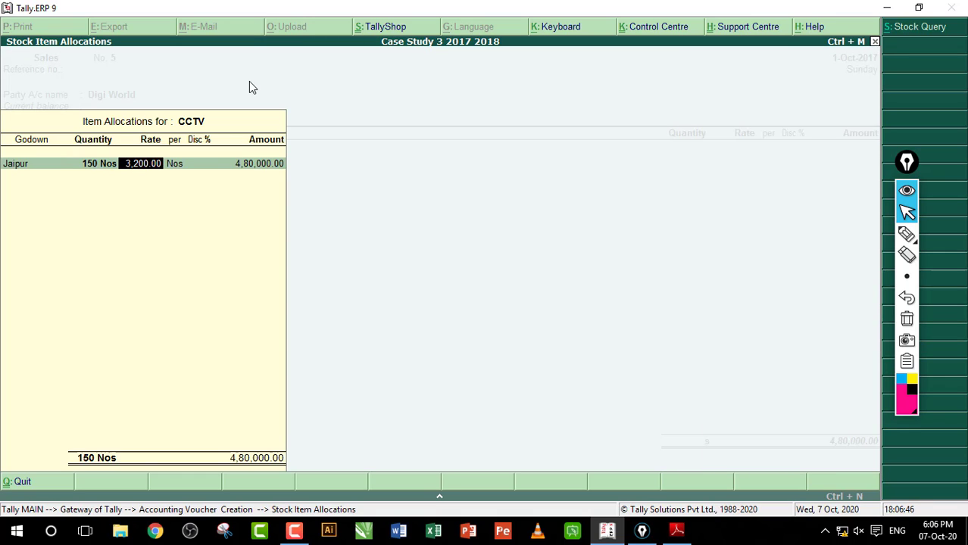
pyautogui.write('500')
pyautogui.press('BackSpace')
pyautogui.press('BackSpace')
pyautogui.press('BackSpace')
pyautogui.press('BackSpace')
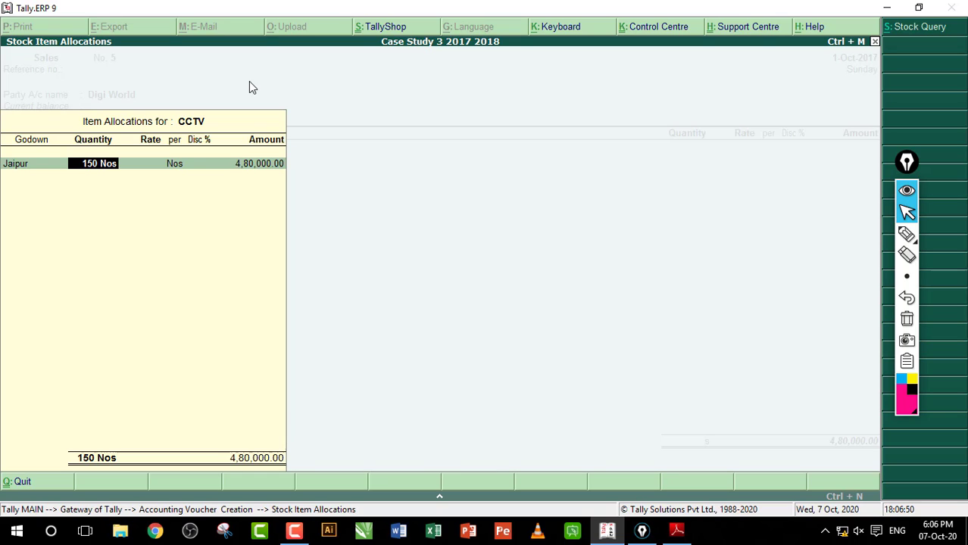
pyautogui.press('BackSpace')
pyautogui.press('Return')
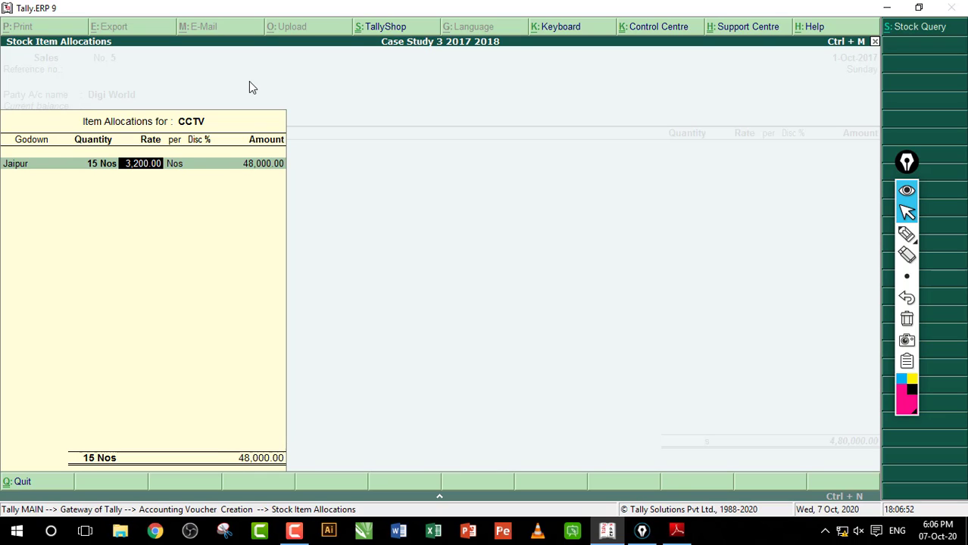
# Set the CCTV rate to 3500 per Nos and go to its discount field.
pyautogui.press('BackSpace')
pyautogui.write('3500')
pyautogui.press('Return')
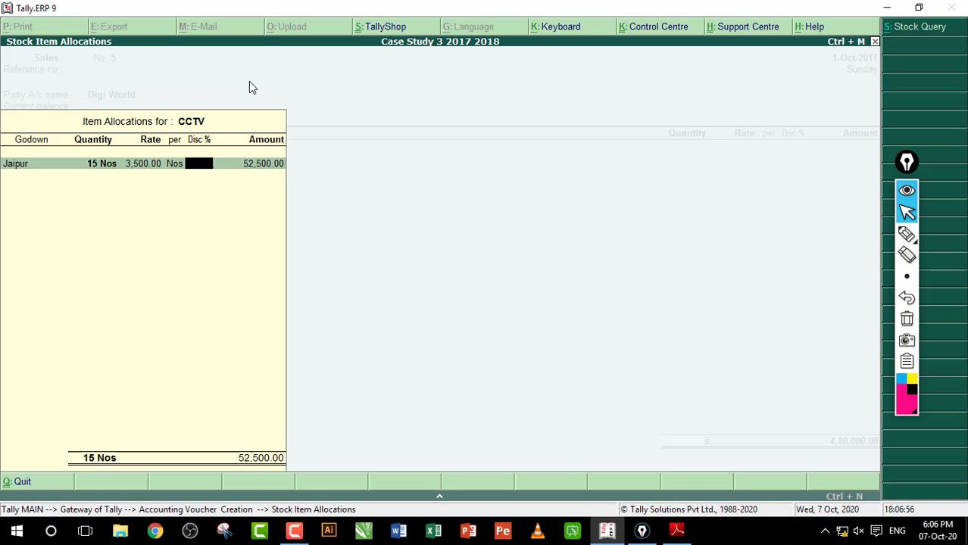
pyautogui.press('Return')
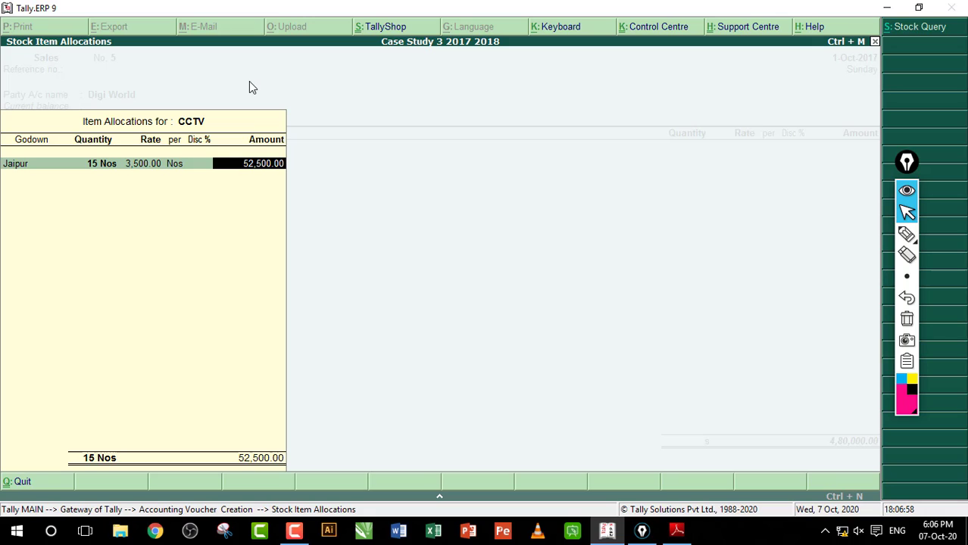
pyautogui.press('BackSpace')
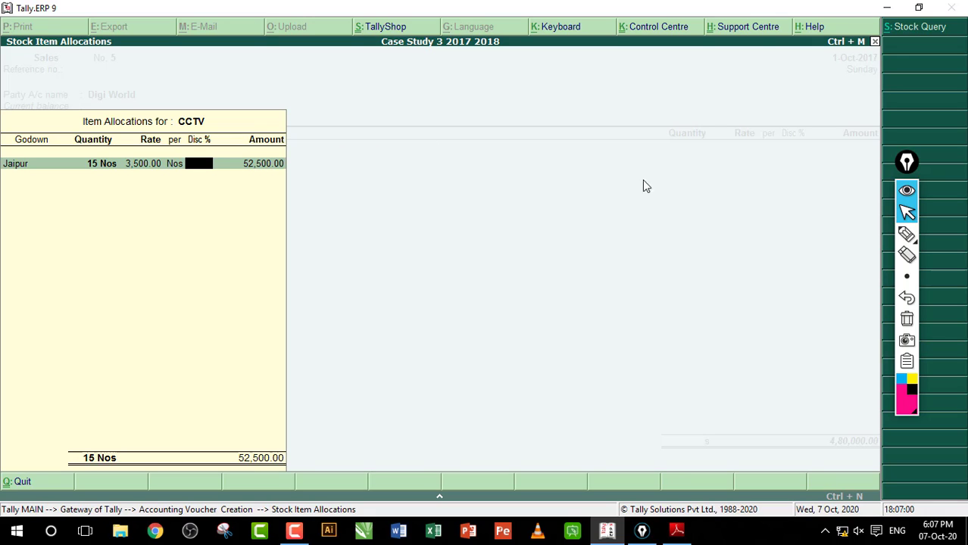
# Mark the discount field and the amount in the CCTV allocation with the on-screen pen, and clear the marks.
pyautogui.click(906, 234)
pyautogui.moveTo(213, 155)
pyautogui.mouseDown()
pyautogui.moveTo(186, 161)
pyautogui.moveTo(213, 176)
pyautogui.mouseUp()
pyautogui.moveTo(309, 153)
pyautogui.mouseDown()
pyautogui.moveTo(302, 162)
pyautogui.moveTo(330, 161)
pyautogui.mouseUp()
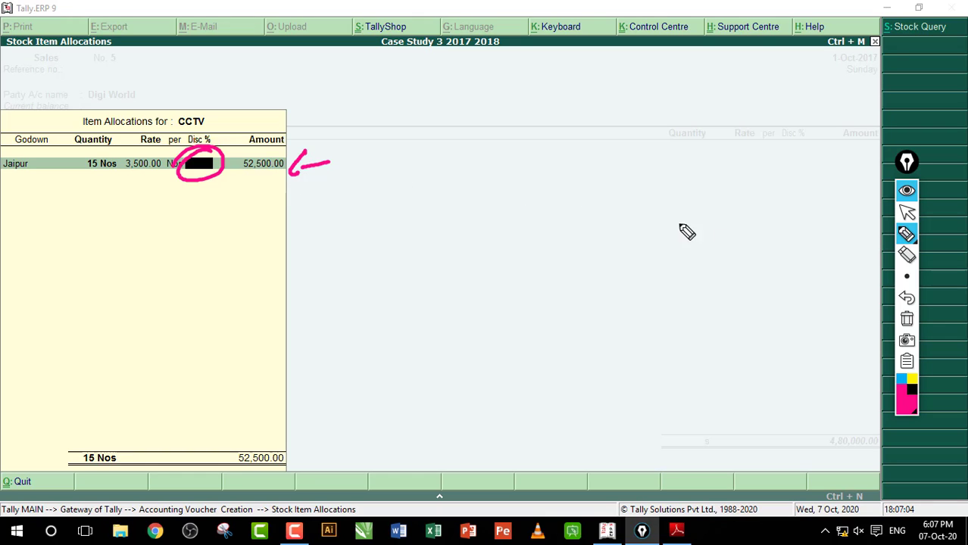
pyautogui.click(906, 319)
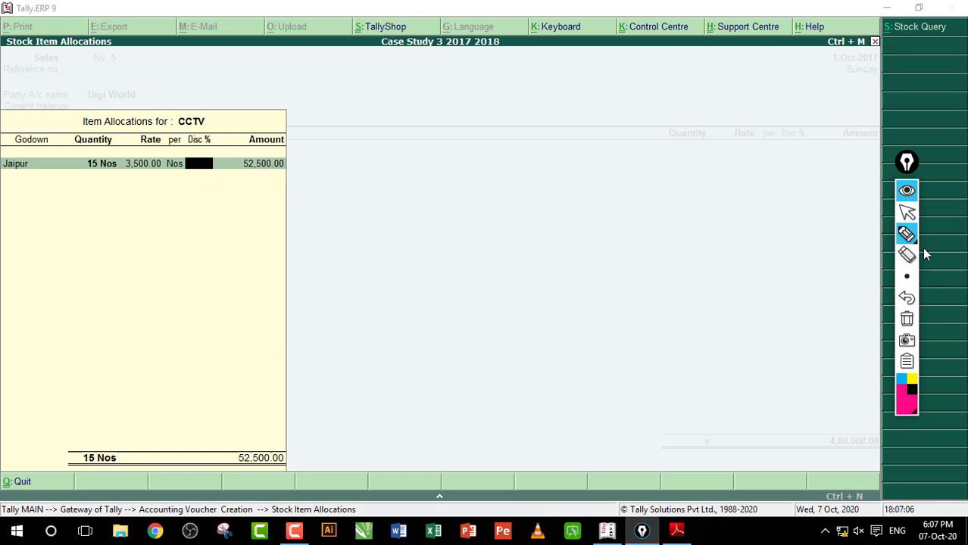
pyautogui.click(907, 212)
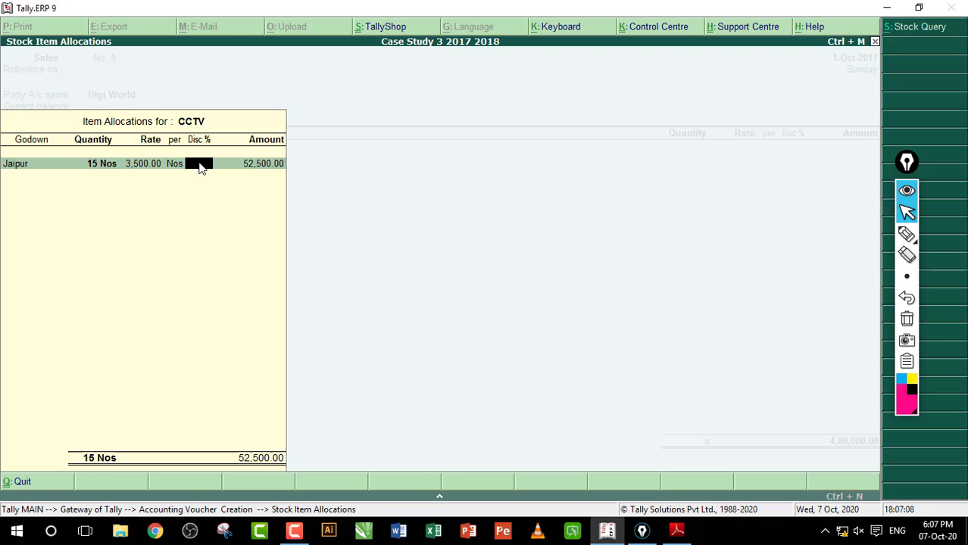
# Switch to the workbook PDF in Adobe Reader and mark the CCTV discount in entry 48 with an arrow.
pyautogui.click(677, 530)
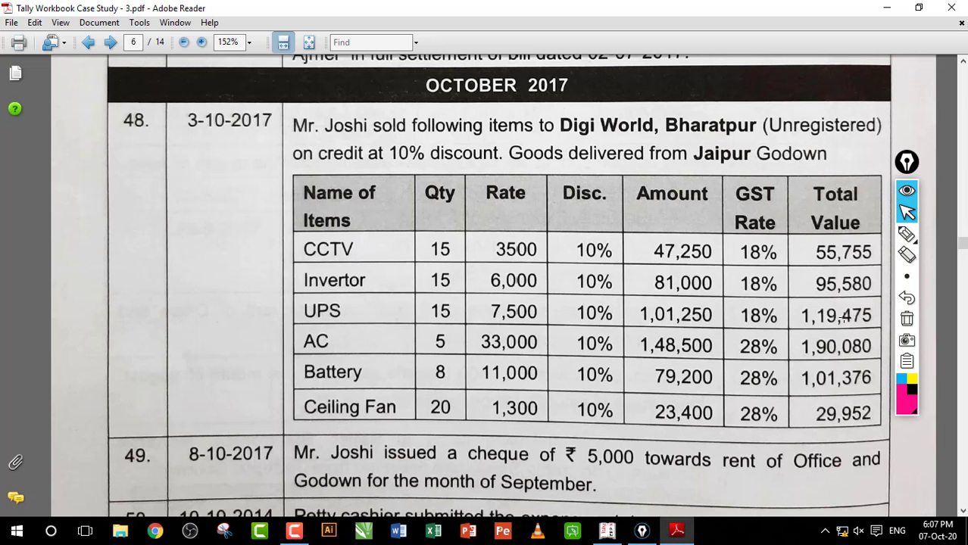
pyautogui.click(907, 235)
pyautogui.moveTo(548, 251); pyautogui.dragTo(573, 250)
pyautogui.moveTo(563, 243); pyautogui.dragTo(563, 260)
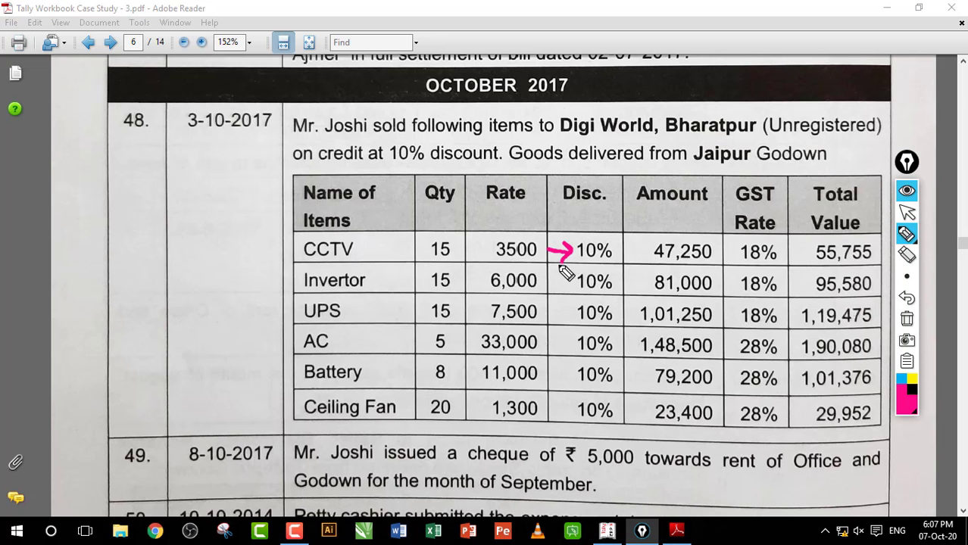
pyautogui.click(907, 212)
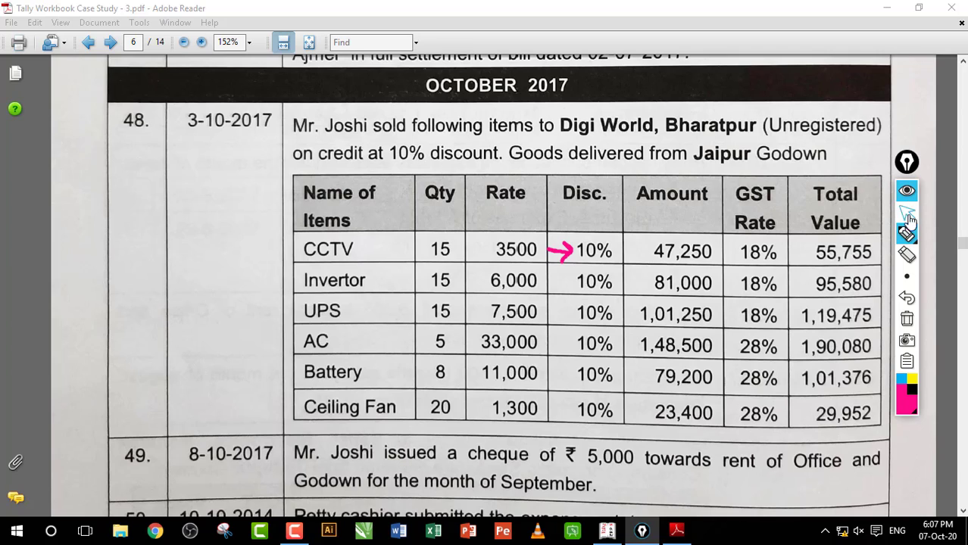
# Switch back to Tally.ERP 9, set the CCTV discount to 10% and accept the item line.
pyautogui.click(608, 531)
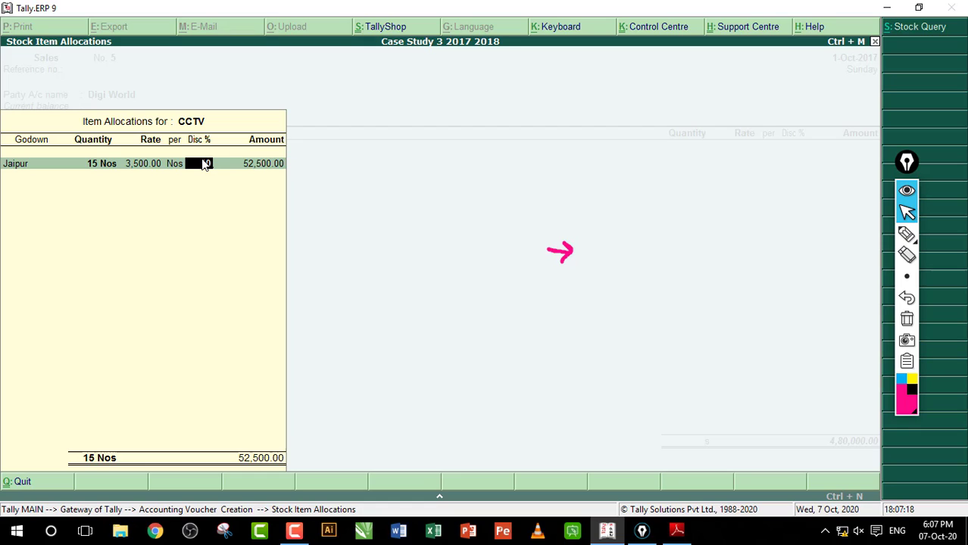
pyautogui.press('Return')
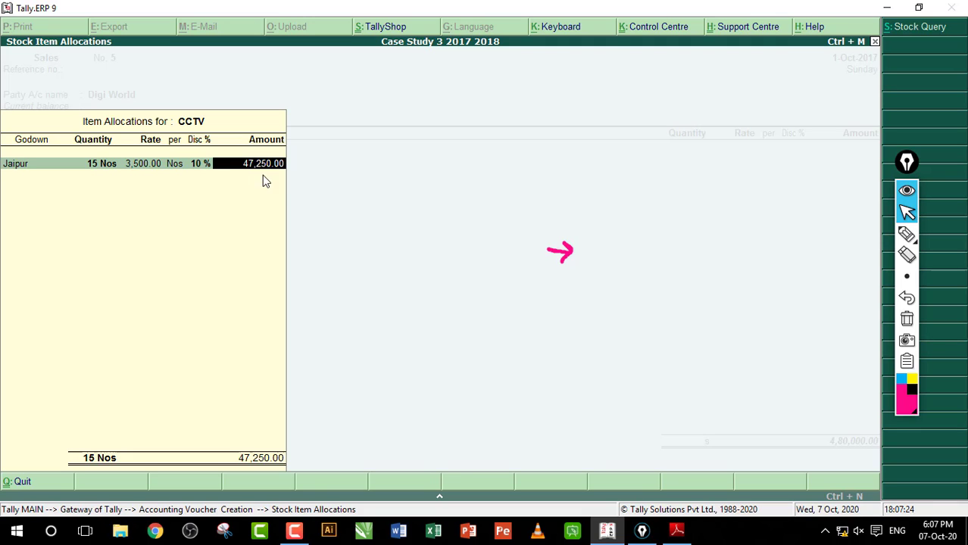
pyautogui.press('Return')
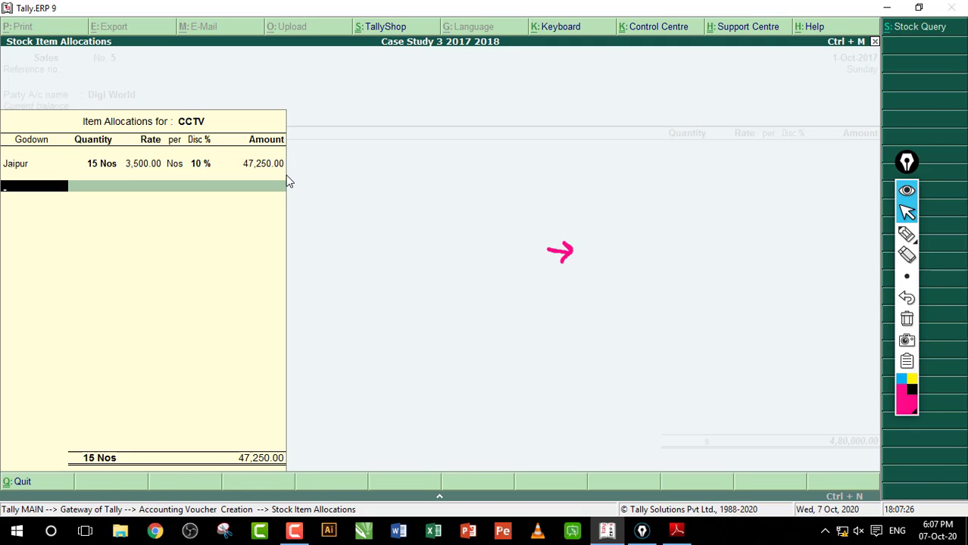
pyautogui.press('Return')
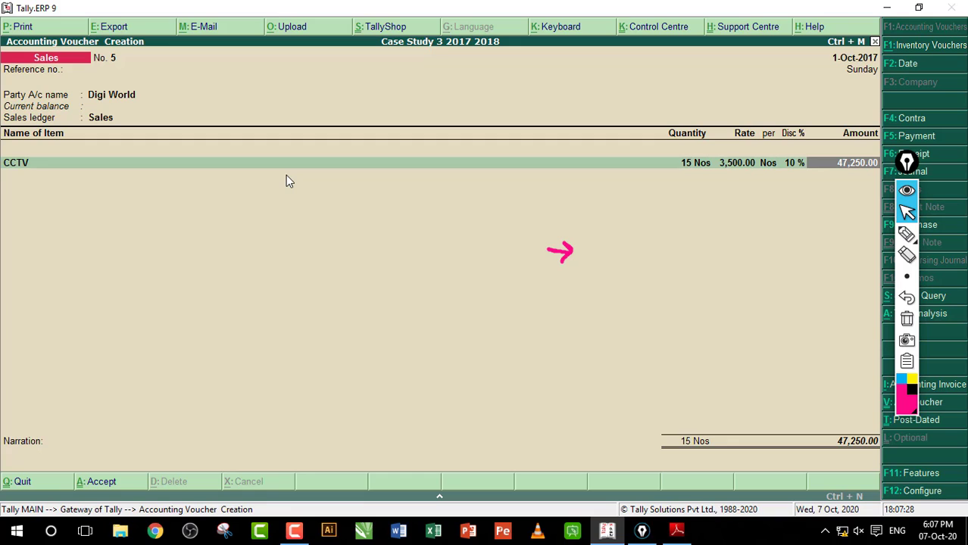
pyautogui.press('Return')
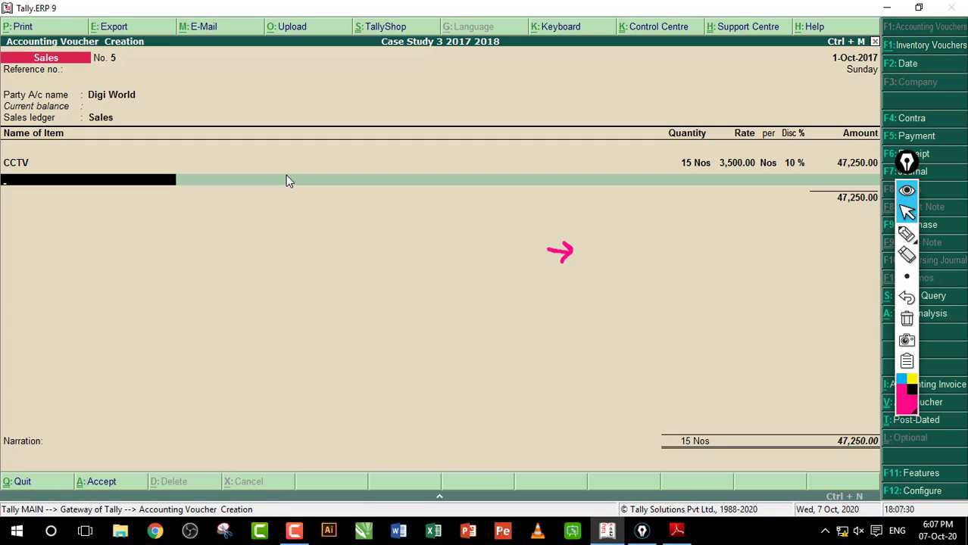
# Check the discounts of Invertor, UPS, AC, Battery and Ceiling Fan in the Adobe Reader workbook.
pyautogui.click(676, 531)
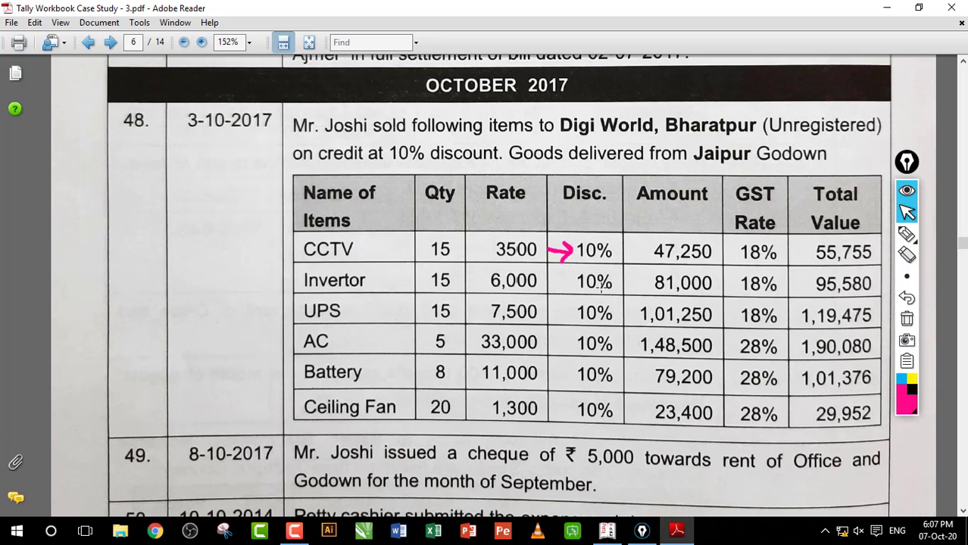
pyautogui.doubleClick(601, 283)
pyautogui.doubleClick(576, 313)
pyautogui.doubleClick(577, 343)
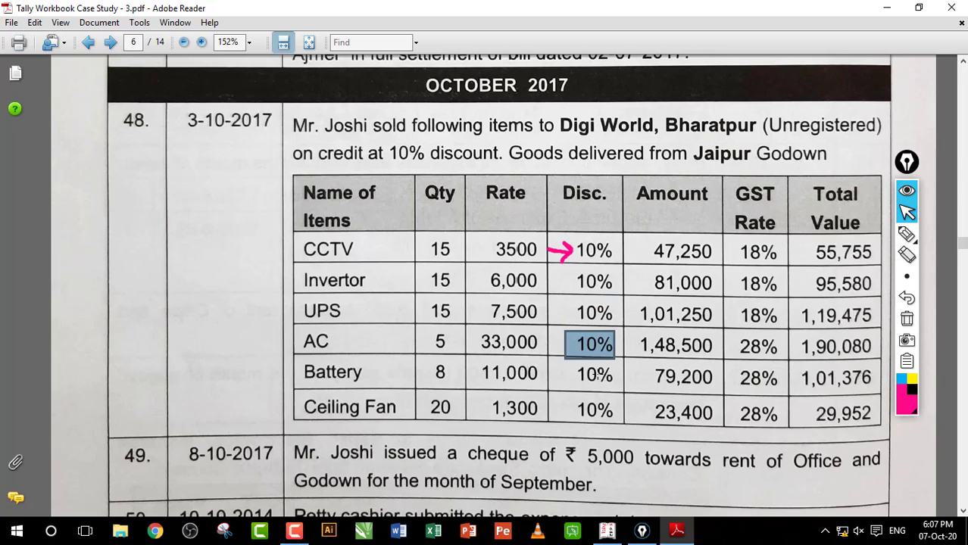
pyautogui.doubleClick(592, 375)
pyautogui.doubleClick(606, 411)
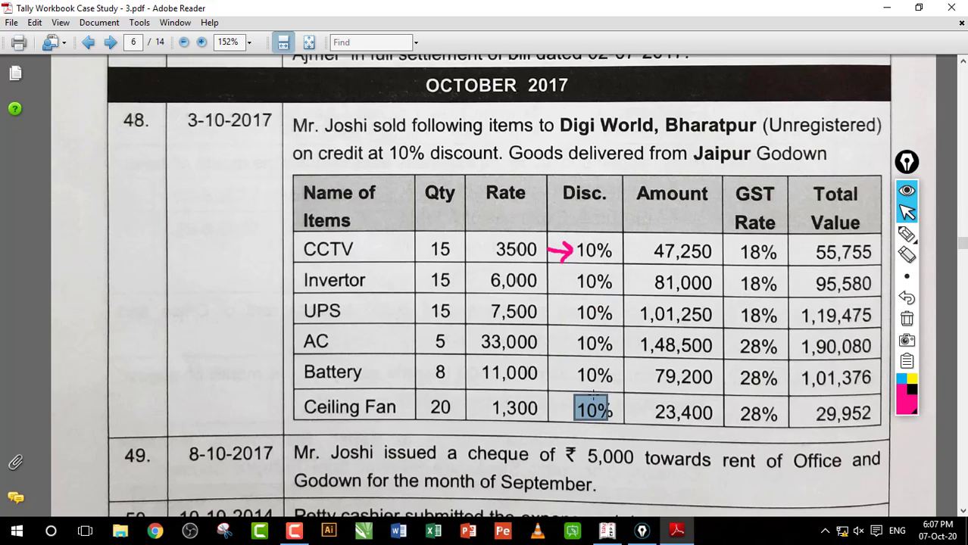
# Return to Tally.ERP 9 and add the stock item Invertor from the Jaipur godown with quantity 15 Nos.
pyautogui.click(607, 532)
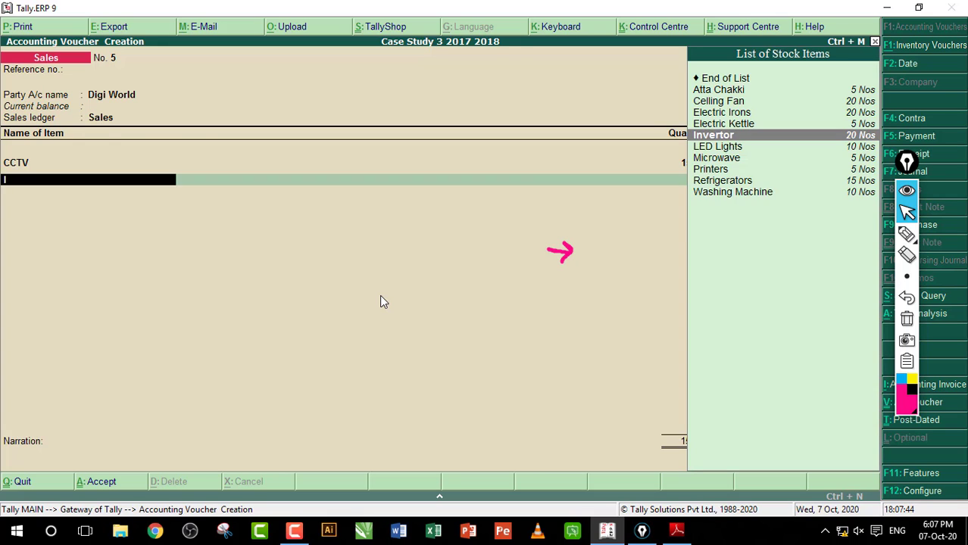
pyautogui.press('Return')
pyautogui.write('J')
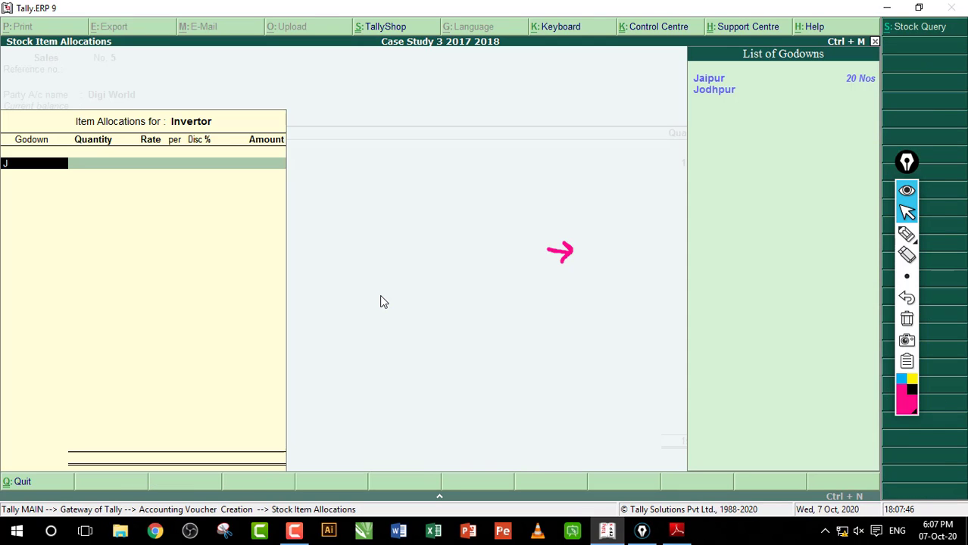
pyautogui.press('Return')
pyautogui.write('1')
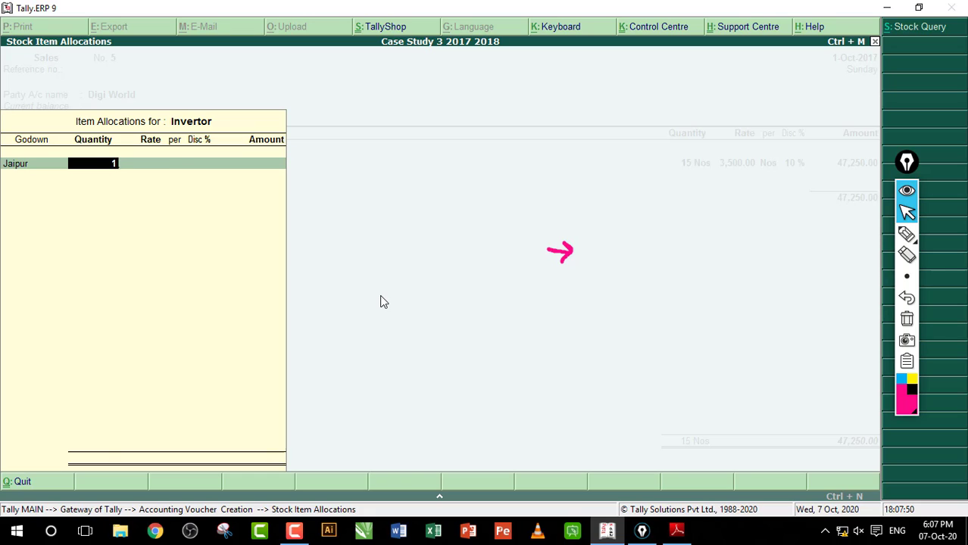
pyautogui.write('5')
pyautogui.press('Return')
# Set the Invertor rate to 6000 with a 10% discount and accept the item line.
pyautogui.write('6000')
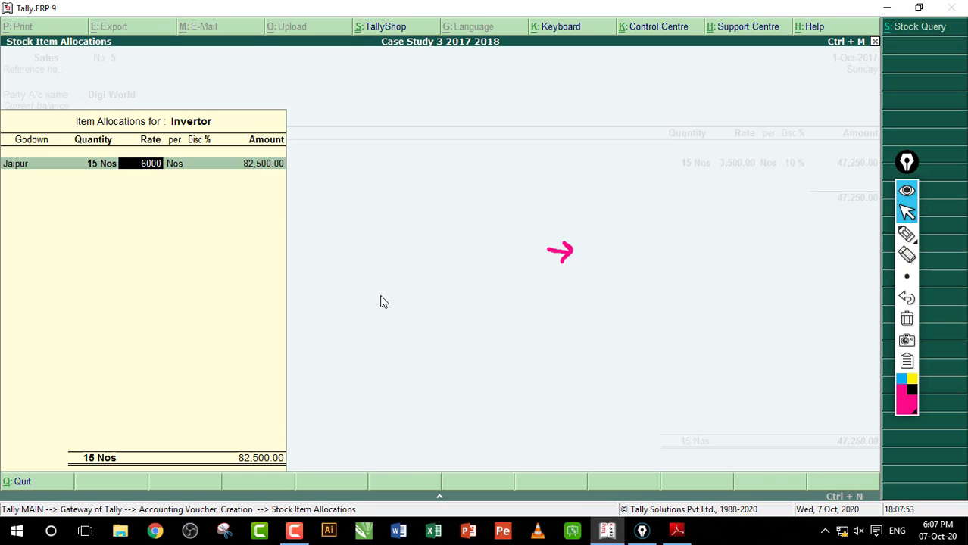
pyautogui.press('Return')
pyautogui.press('Return')
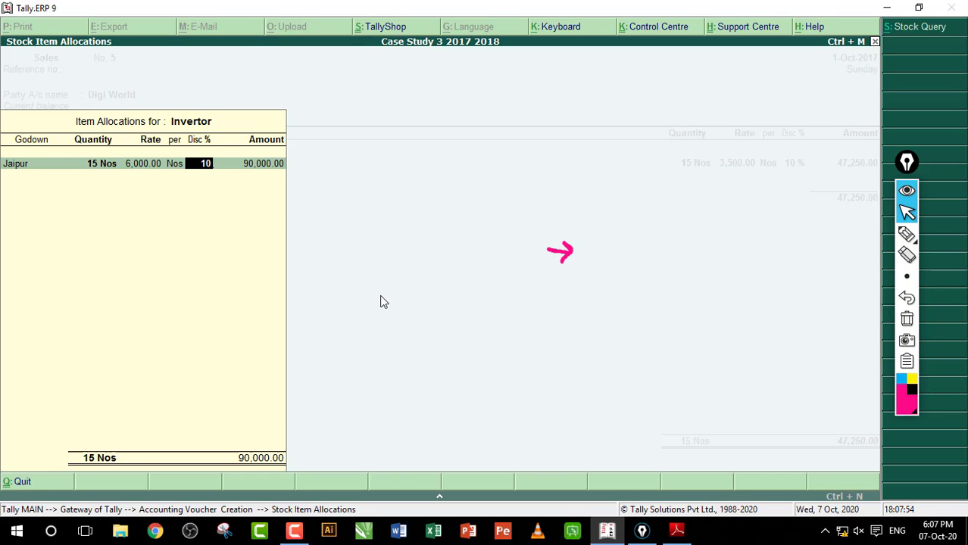
pyautogui.write('10')
pyautogui.press('Return')
pyautogui.press('Return')
pyautogui.press('Return')
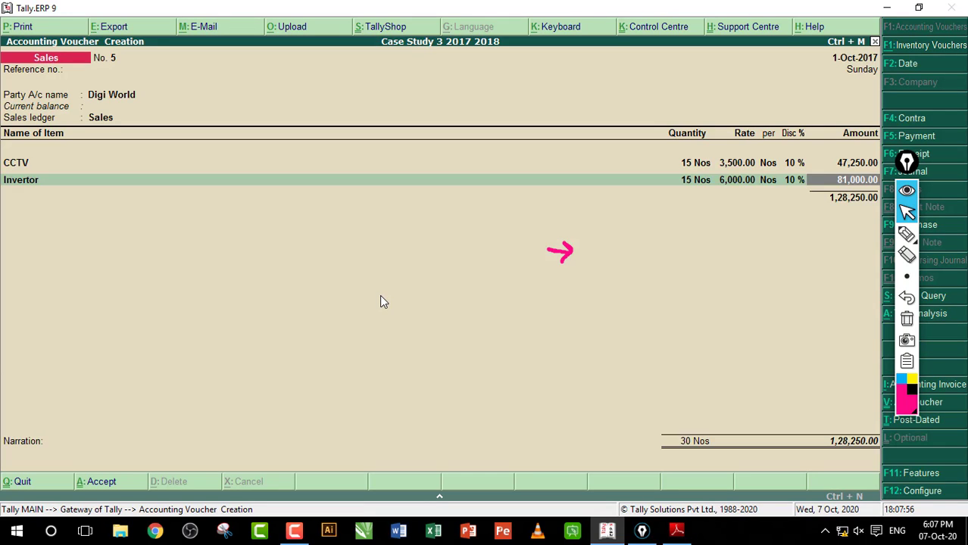
pyautogui.press('Return')
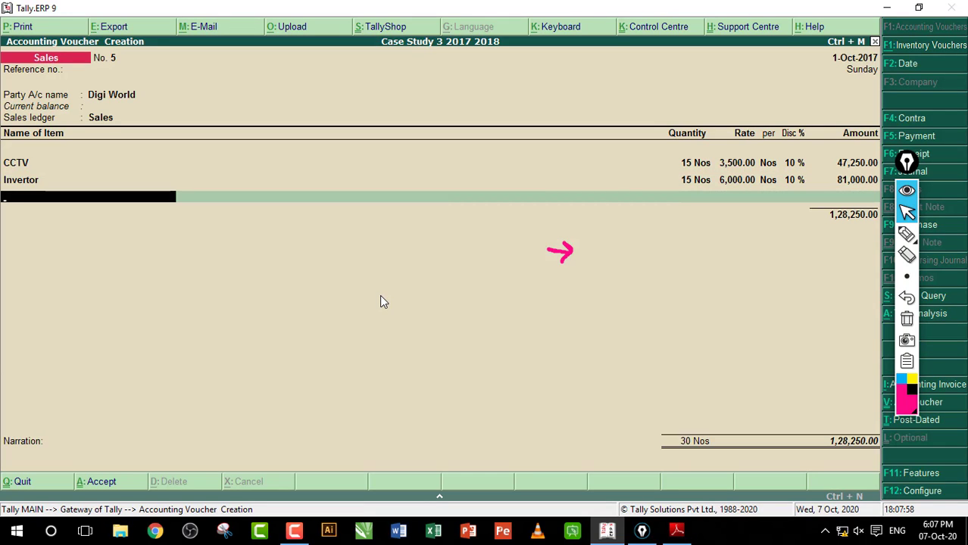
# Add the stock item UPS and start its allocation from the Jaipur godown.
pyautogui.write('Up')
pyautogui.press('Return')
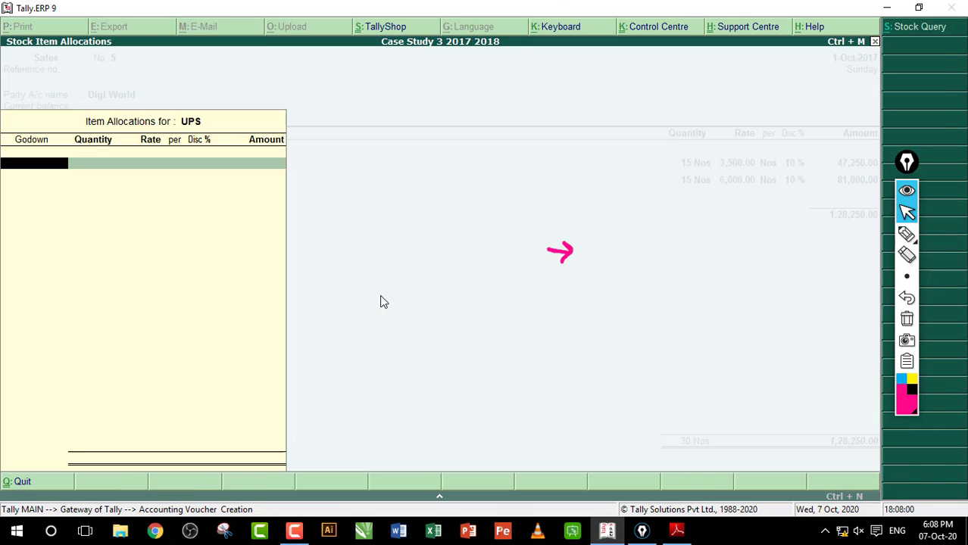
pyautogui.write('J')
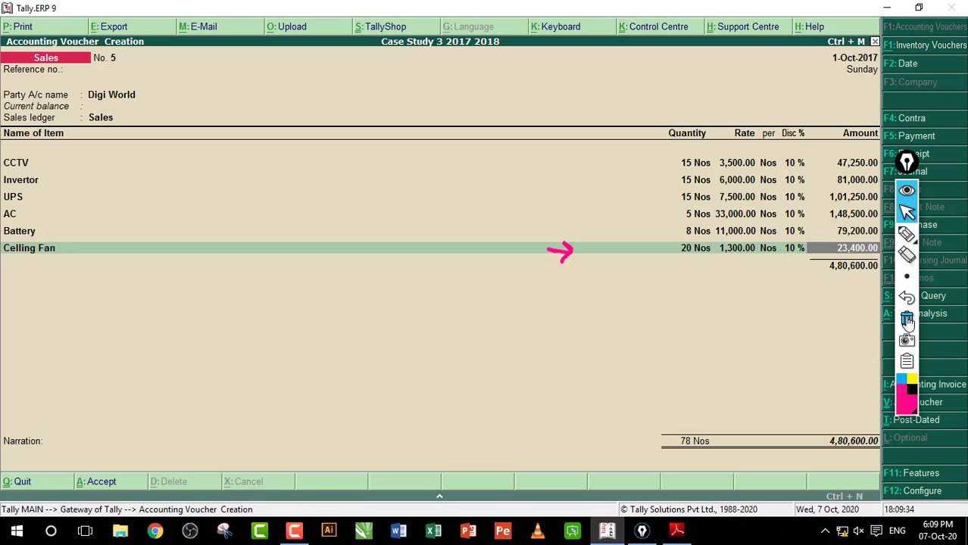
# Clear the old arrow, circle the Disc % heading and handwrite an example amount beside Celling Fan with the on-screen pen.
pyautogui.click(907, 319)
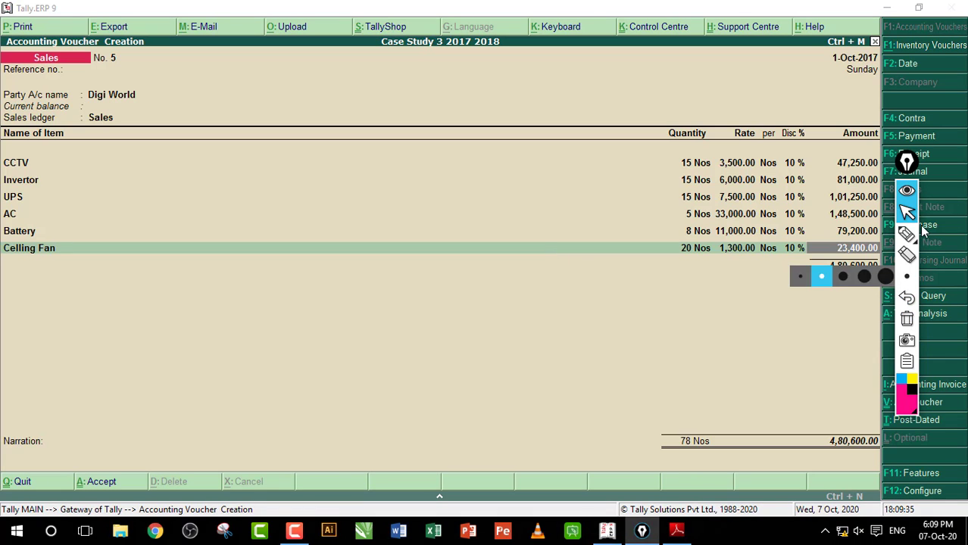
pyautogui.click(909, 236)
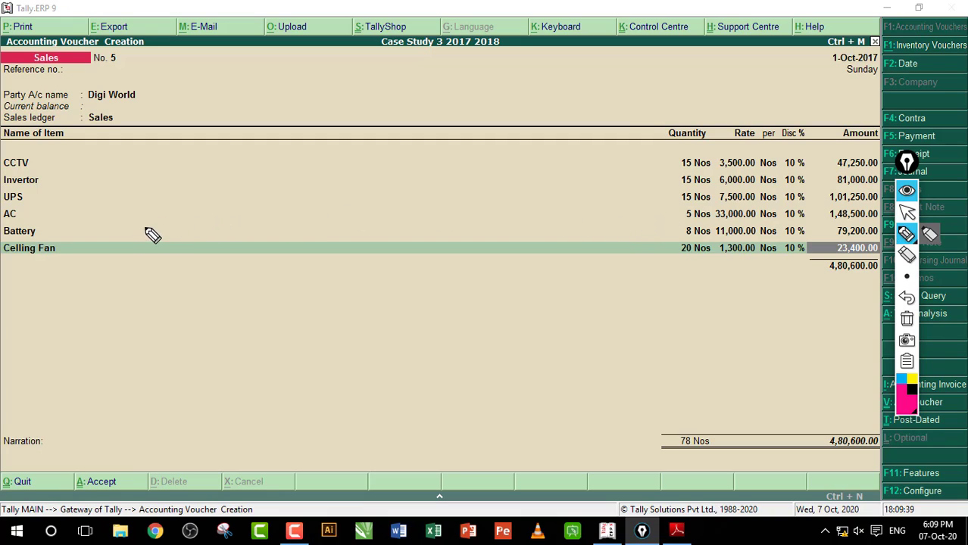
pyautogui.moveTo(806, 146); pyautogui.dragTo(813, 149)
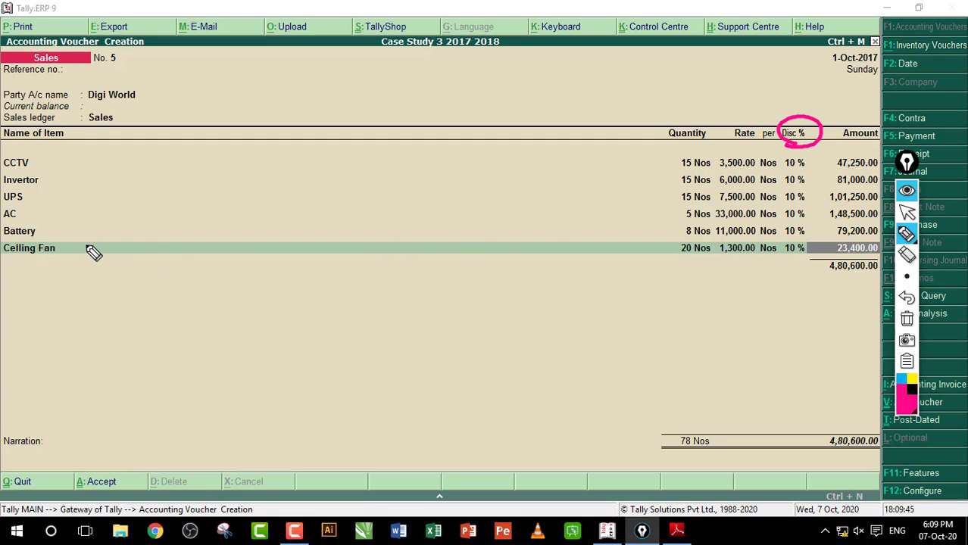
pyautogui.moveTo(75, 248); pyautogui.dragTo(127, 253)
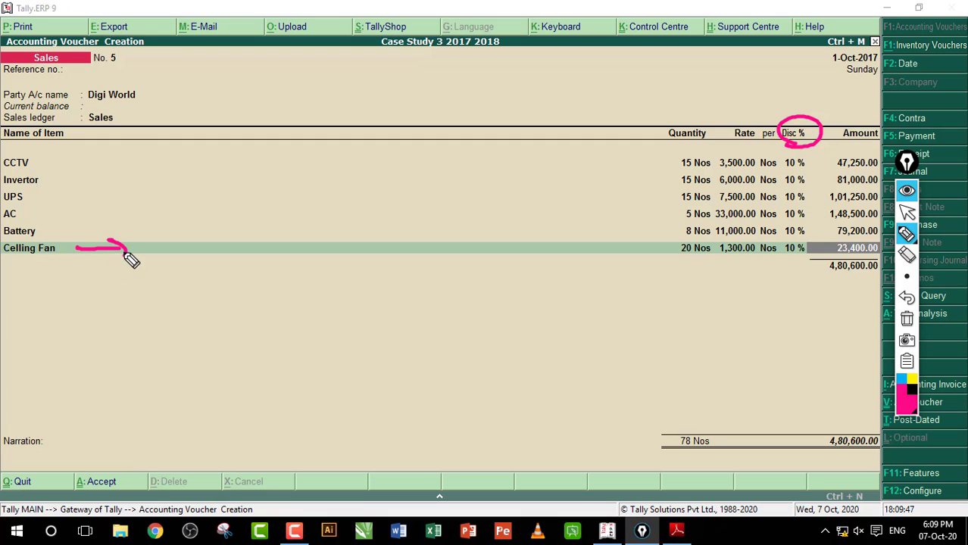
pyautogui.click(134, 223)
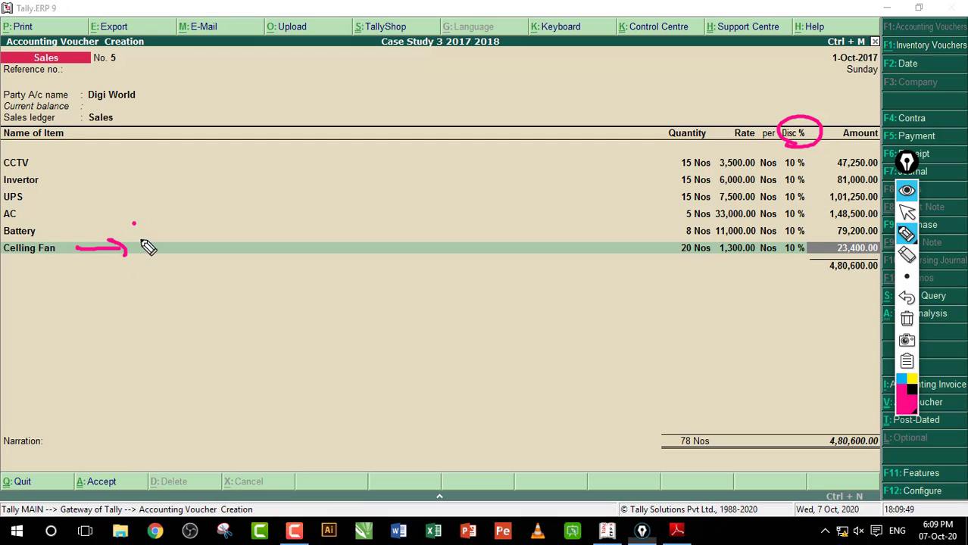
pyautogui.moveTo(135, 224); pyautogui.dragTo(138, 240)
pyautogui.moveTo(144, 222)
pyautogui.mouseDown()
pyautogui.moveTo(162, 235)
pyautogui.moveTo(197, 202)
pyautogui.mouseUp()
pyautogui.moveTo(209, 185)
pyautogui.mouseDown()
pyautogui.moveTo(213, 199)
pyautogui.moveTo(136, 262)
pyautogui.mouseUp()
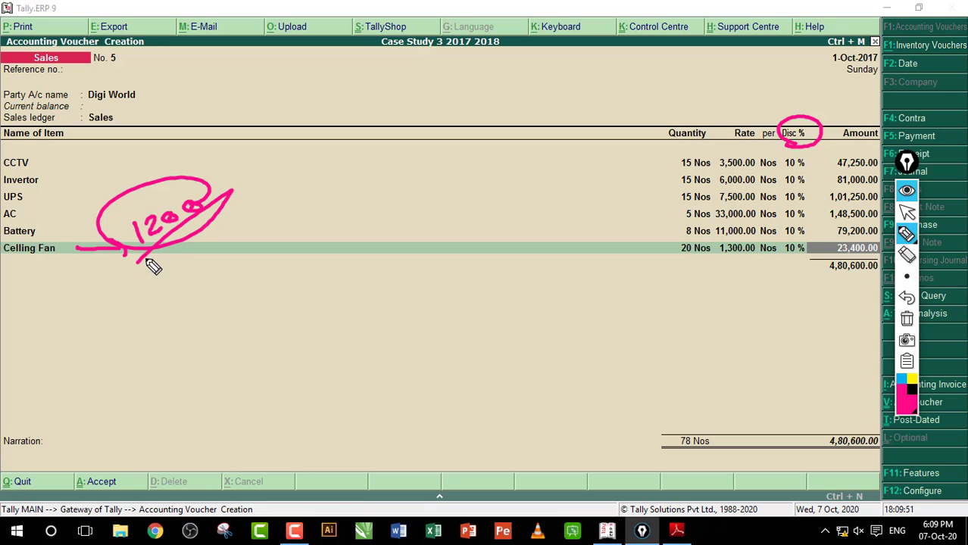
# Underline the rates of Celling Fan, Battery and AC with the on-screen pen, and clear all the marks.
pyautogui.moveTo(720, 260); pyautogui.dragTo(747, 259)
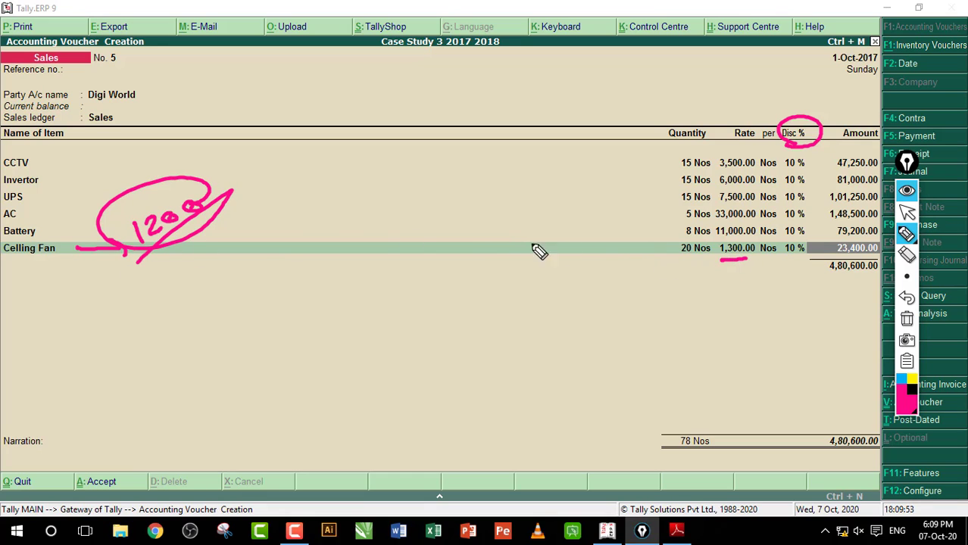
pyautogui.moveTo(68, 230)
pyautogui.mouseDown()
pyautogui.moveTo(669, 225)
pyautogui.moveTo(748, 235)
pyautogui.mouseUp()
pyautogui.moveTo(121, 215); pyautogui.dragTo(648, 205)
pyautogui.moveTo(717, 222); pyautogui.dragTo(745, 221)
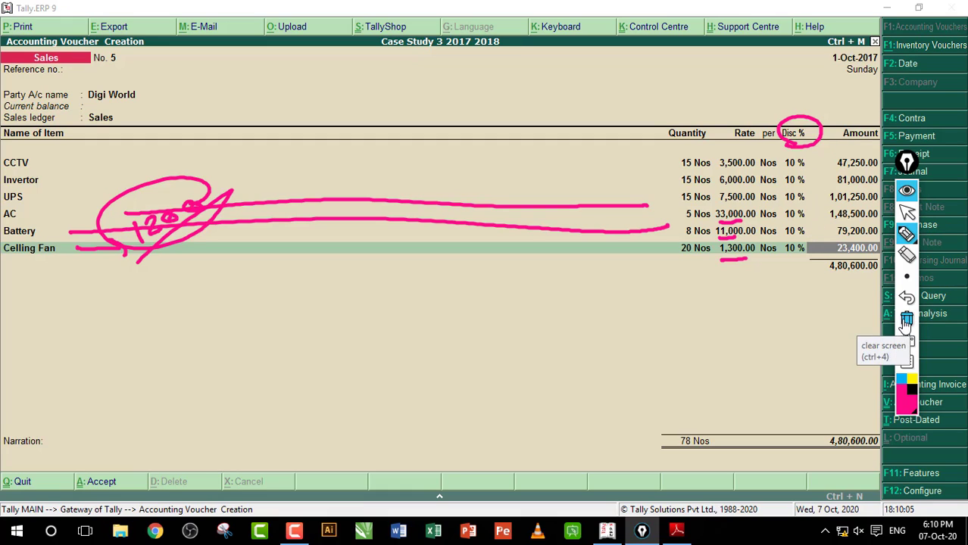
pyautogui.click(906, 319)
pyautogui.click(907, 212)
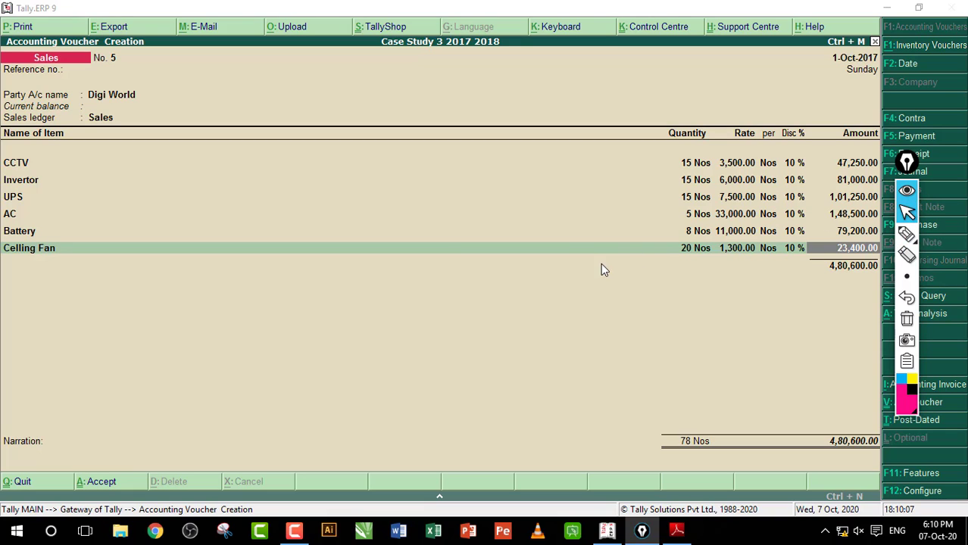
# Finish the item list of the sales voucher and add the CGST and SGST tax ledgers below it.
pyautogui.press('Return')
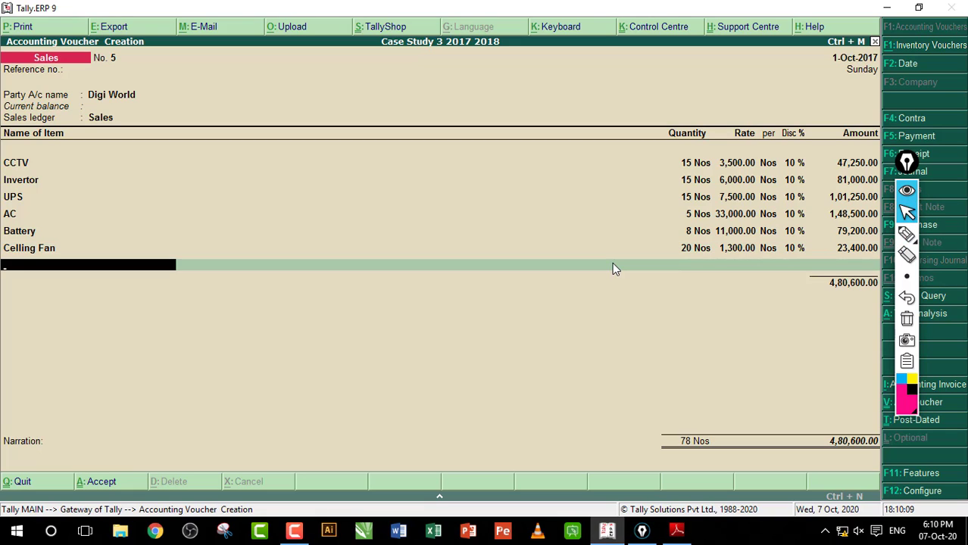
pyautogui.press('Return')
pyautogui.write('C')
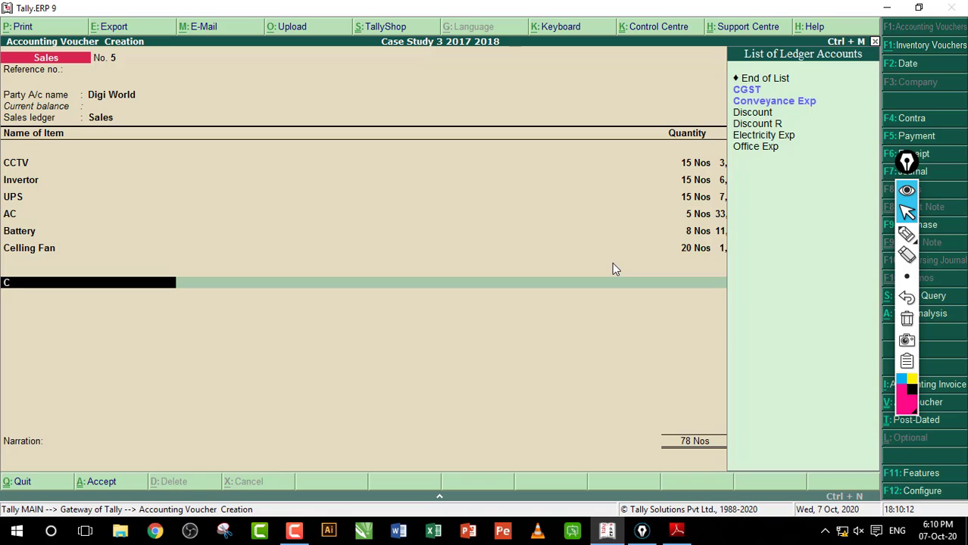
pyautogui.write('G')
pyautogui.press('Return')
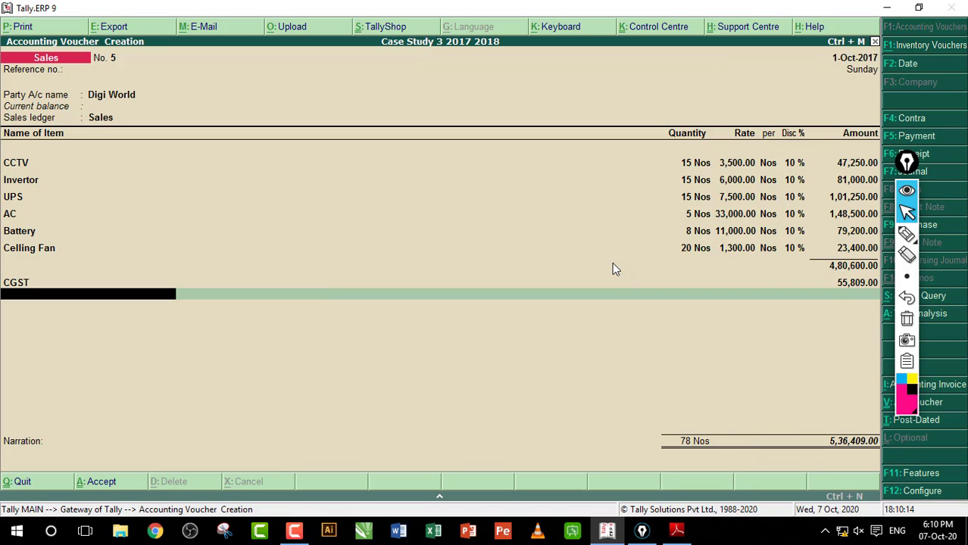
pyautogui.write('S')
pyautogui.press('Down')
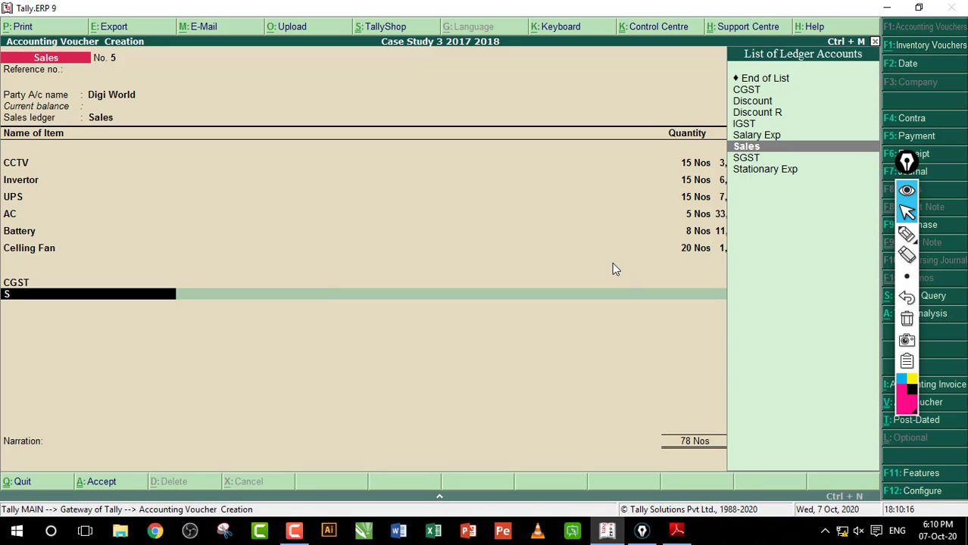
pyautogui.press('Down')
pyautogui.press('Return')
pyautogui.press('Return')
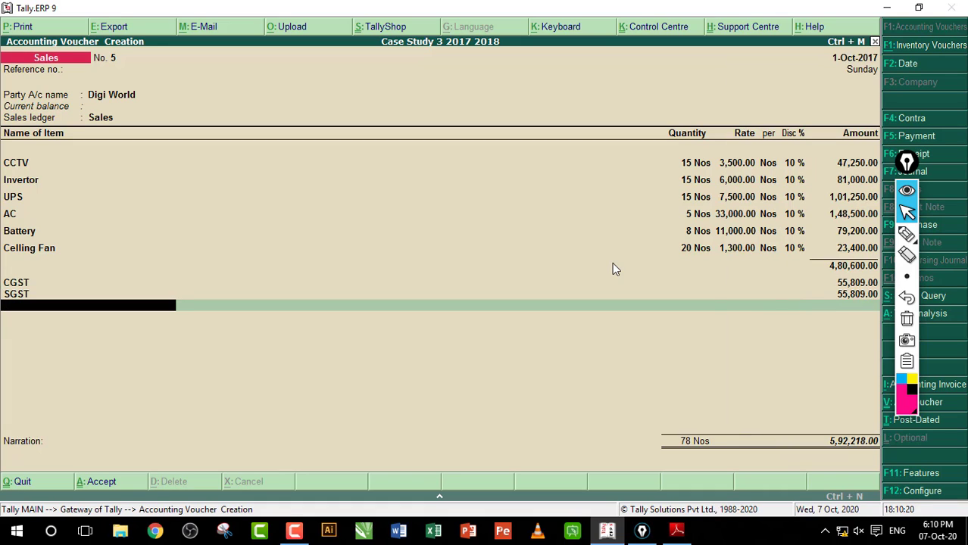
# End the tax ledger list, leave the narration blank and save the Digi World sales voucher.
pyautogui.press('Return')
pyautogui.press('Return')
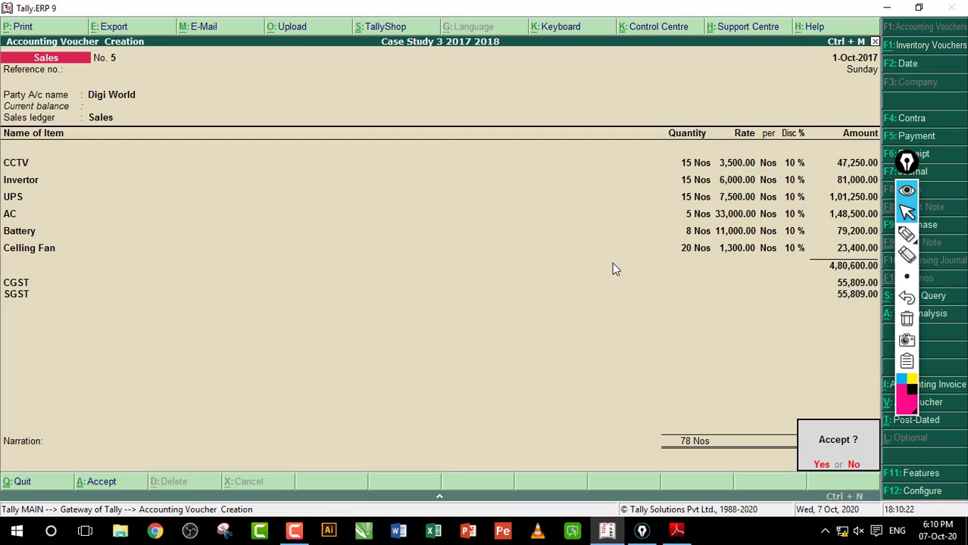
pyautogui.press('Return')
# Review entries 49 to 51 in the workbook PDF in Adobe Reader, marking key details with the on-screen pen and clearing the marks.
pyautogui.click(677, 530)
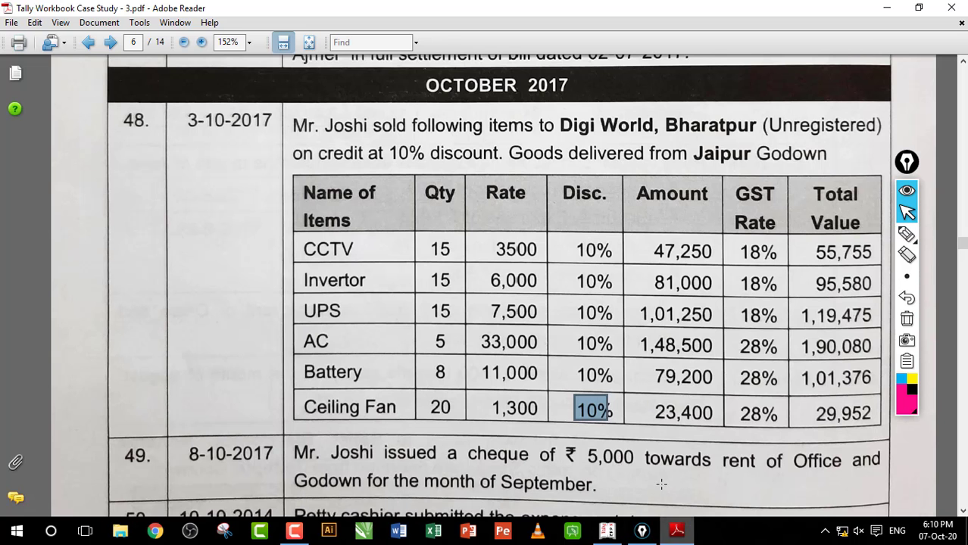
pyautogui.scroll(-5, 341, 212)
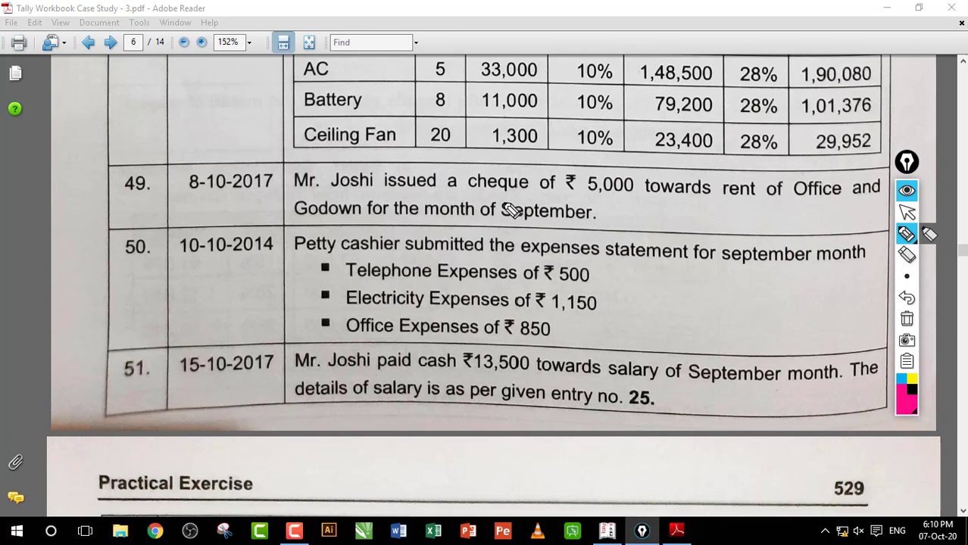
pyautogui.moveTo(595, 196); pyautogui.dragTo(646, 198)
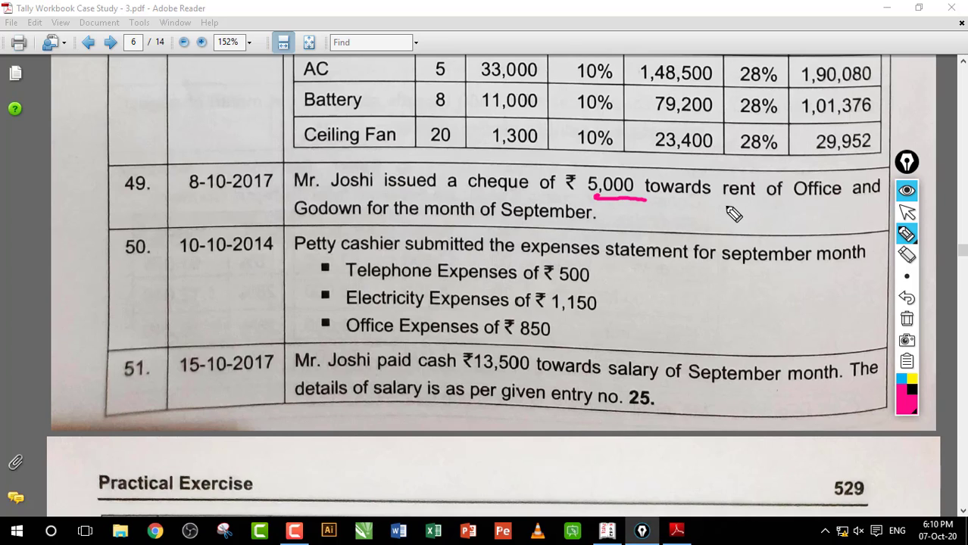
pyautogui.moveTo(298, 258); pyautogui.dragTo(351, 258)
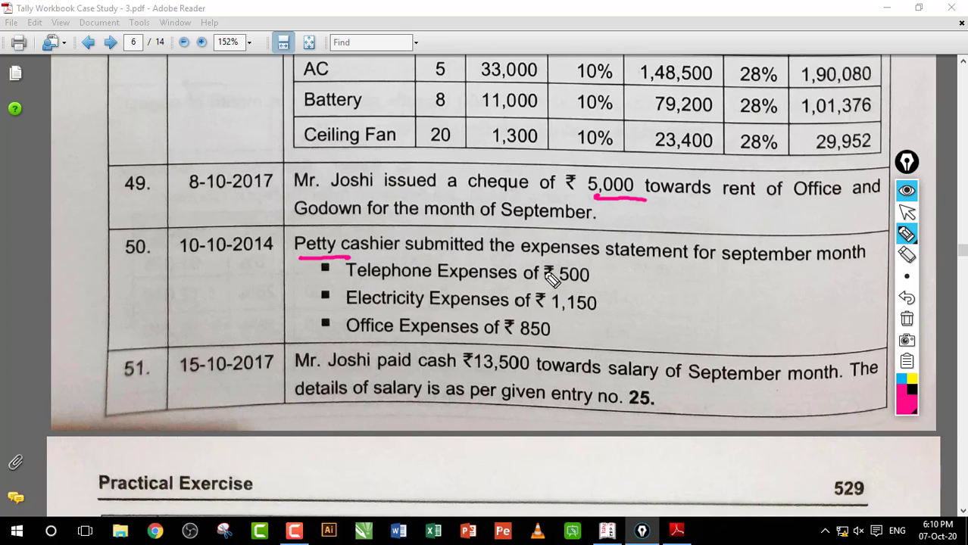
pyautogui.moveTo(583, 271)
pyautogui.mouseDown()
pyautogui.moveTo(609, 299)
pyautogui.moveTo(587, 324)
pyautogui.mouseUp()
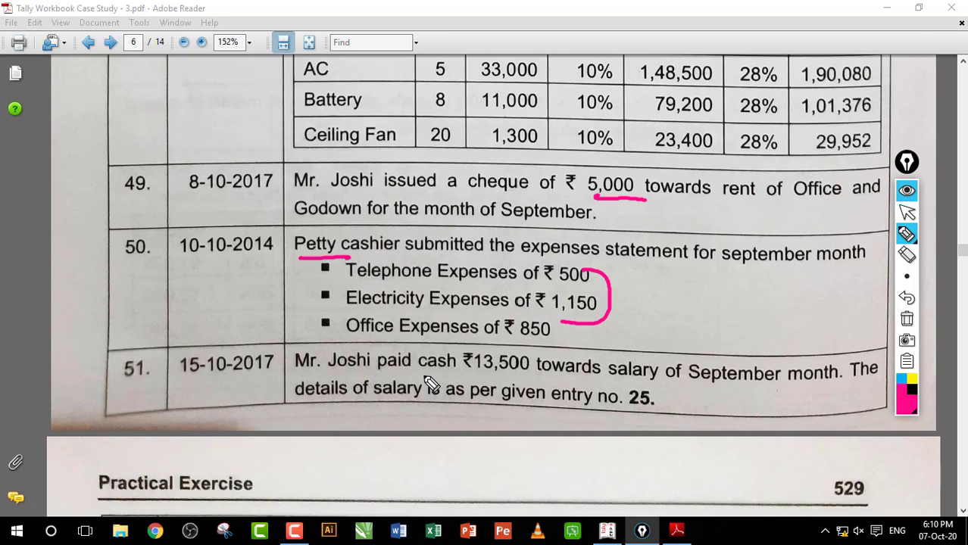
pyautogui.moveTo(419, 382); pyautogui.dragTo(466, 383)
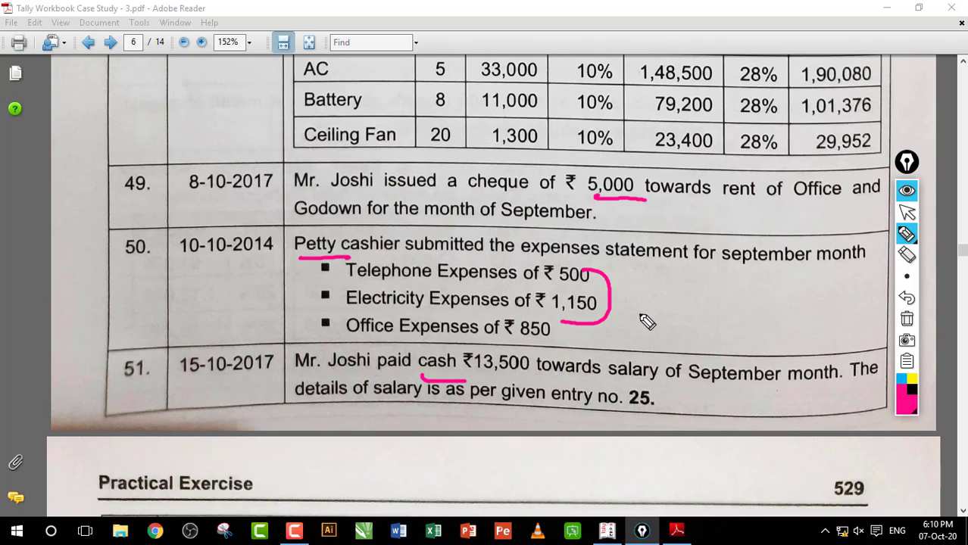
pyautogui.click(907, 213)
pyautogui.click(907, 321)
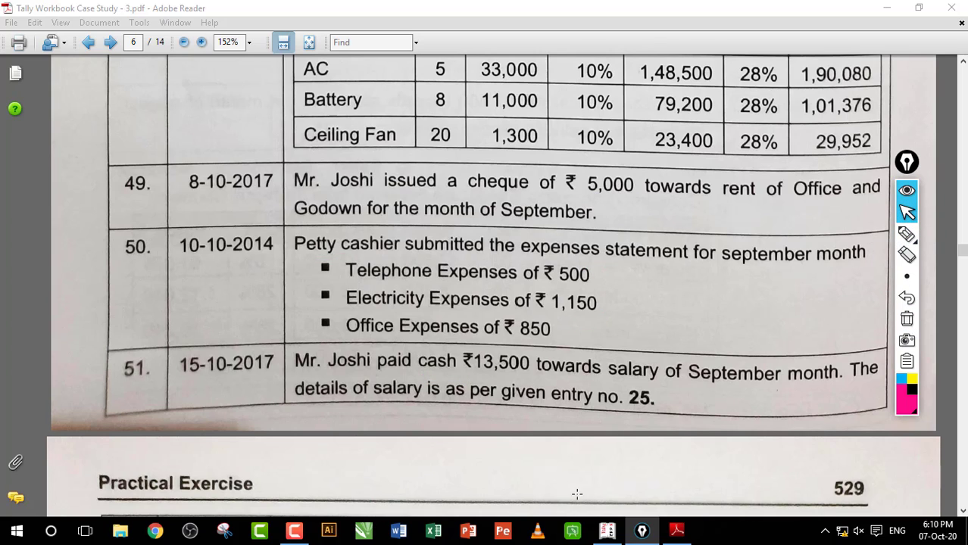
# Switch back to Tally.ERP 9, start a payment voucher and debit Rent Exp with 5,000.
pyautogui.click(608, 530)
pyautogui.press('Return')
pyautogui.press('F5')
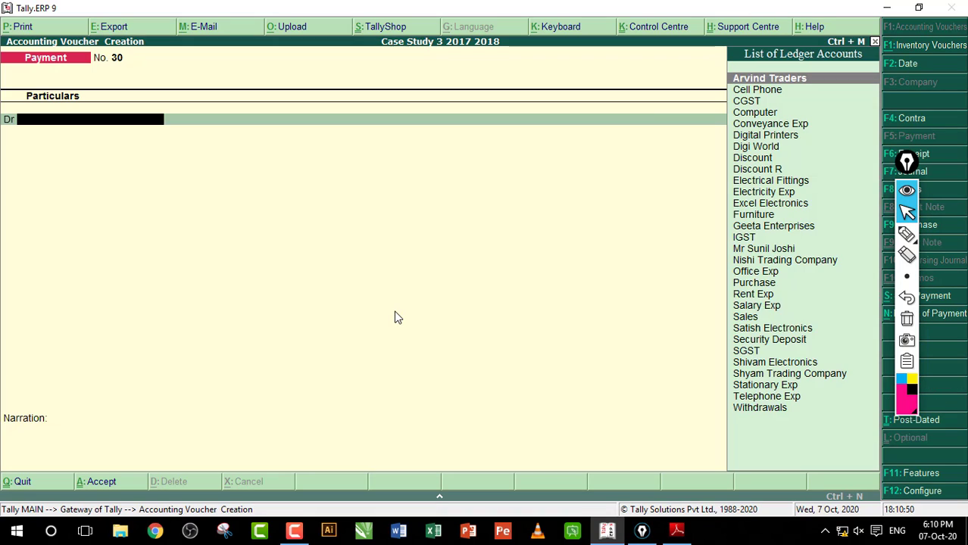
pyautogui.write('r')
pyautogui.press('Return')
pyautogui.write('5')
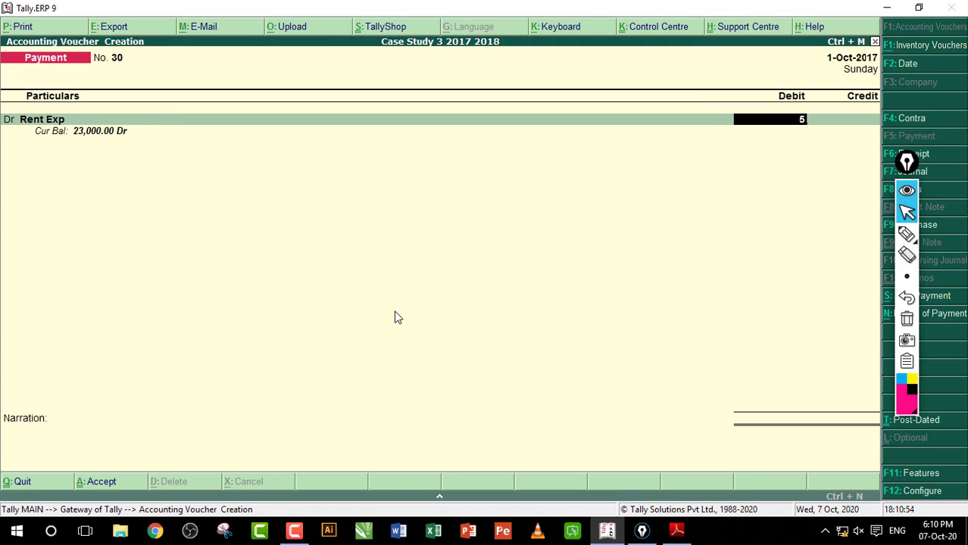
pyautogui.write(',000')
pyautogui.press('Return')
# Under the Rent cost category, allocate 3,000 to the Office cost centre and 2,000 to Godown.
pyautogui.press('Return')
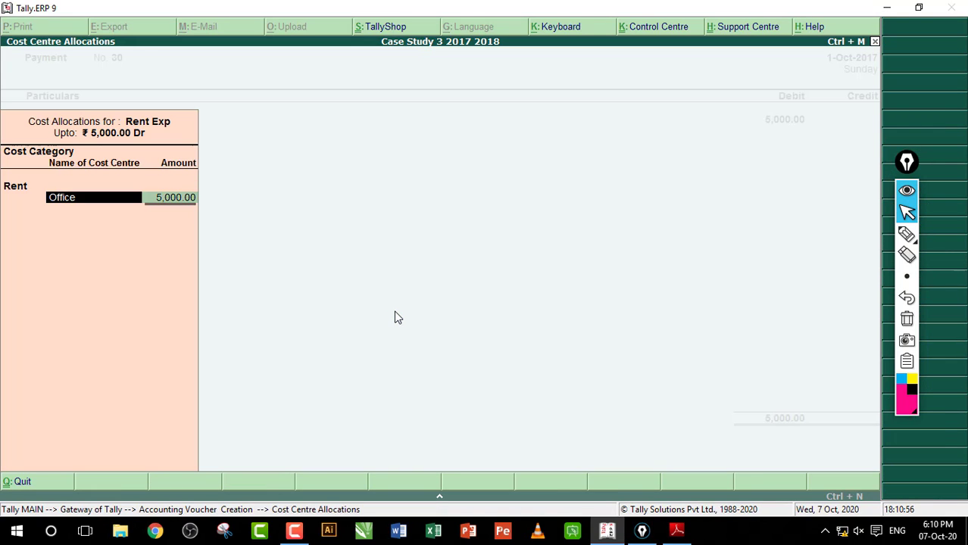
pyautogui.press('Return')
pyautogui.write('3,0')
pyautogui.write('000')
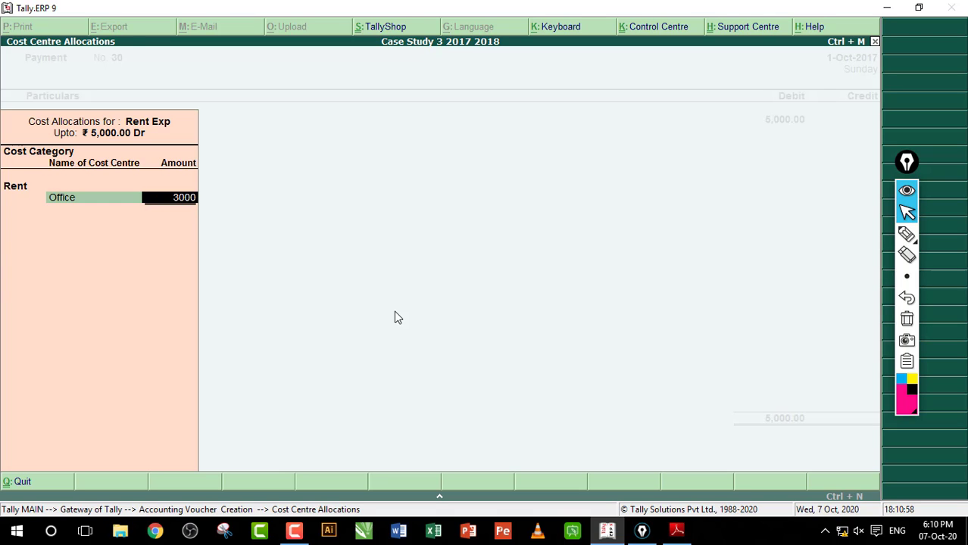
pyautogui.press('Return')
pyautogui.write('G')
pyautogui.press('Return')
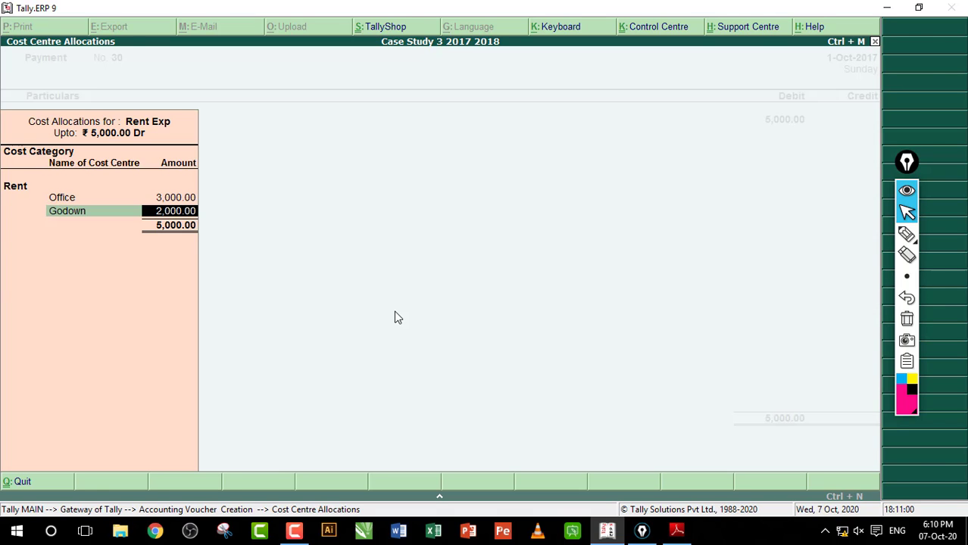
pyautogui.press('Return')
# Credit HDFC Bank with the 5,000 rent by cheque, keep the default bank allocation and save the payment voucher.
pyautogui.press('Return')
pyautogui.press('Return')
pyautogui.press('Return')
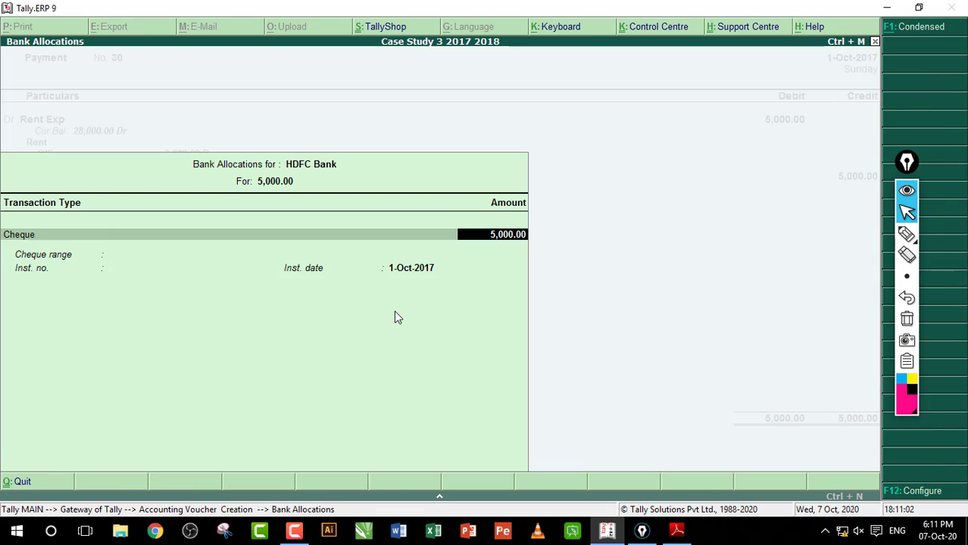
pyautogui.press('Return')
pyautogui.press('Return')
pyautogui.press('Return')
pyautogui.press('Return')
pyautogui.press('Return')
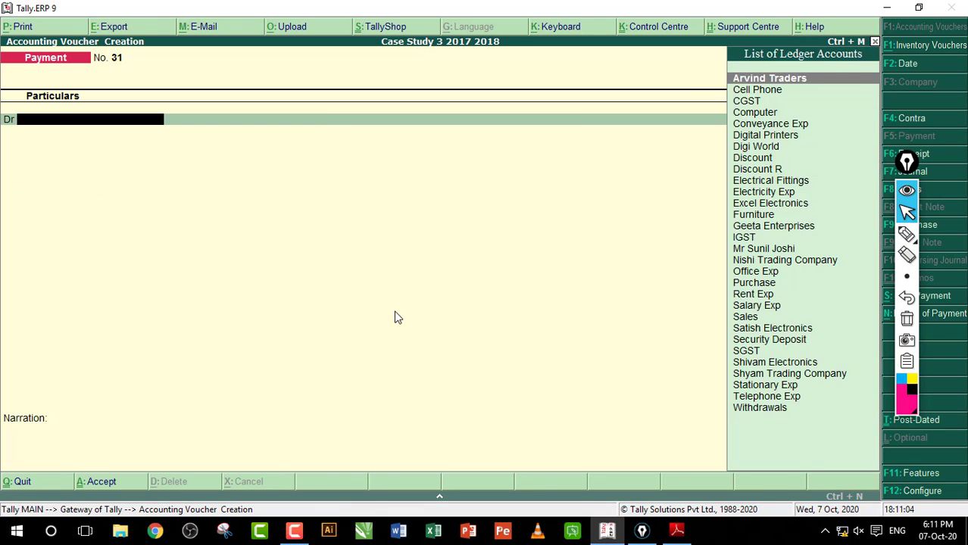
# Check entry 50 in the workbook PDF, return to Tally.ERP 9 and debit Telephone Exp with 500.
pyautogui.hotkey('alt', 'Tab')
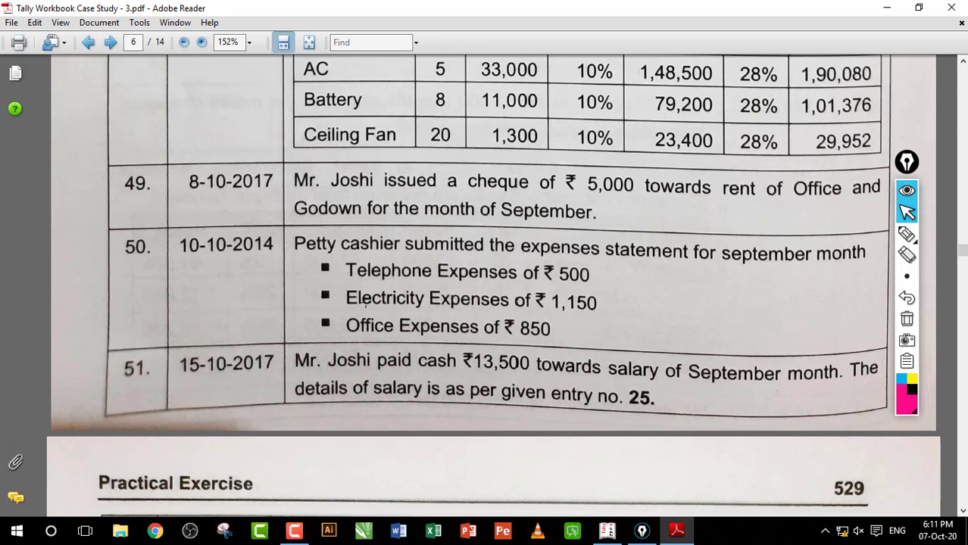
pyautogui.click(607, 530)
pyautogui.write('tel')
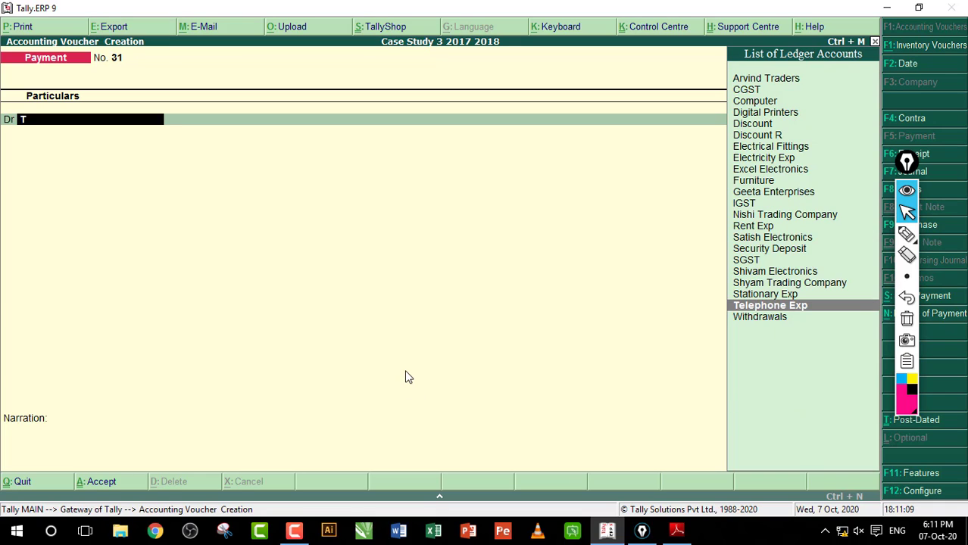
pyautogui.press('Return')
pyautogui.write('500')
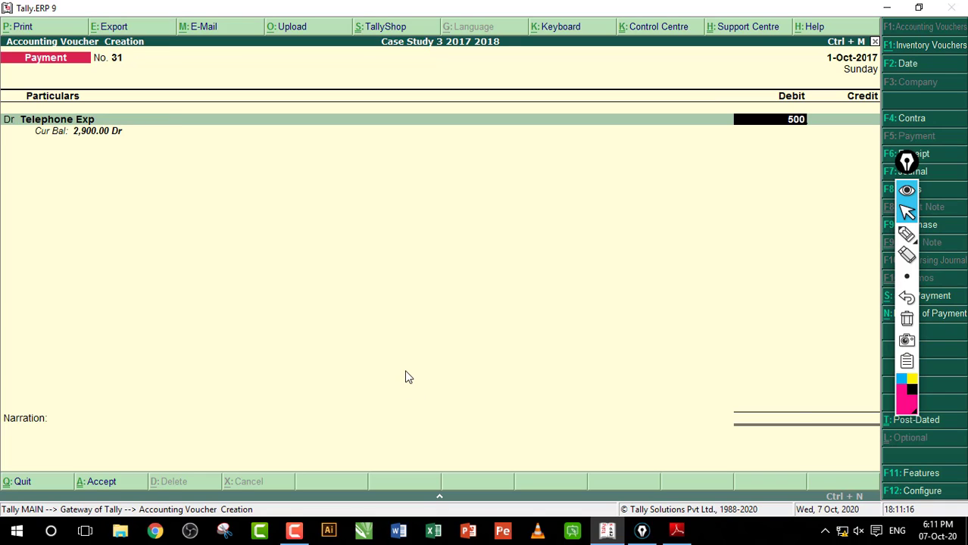
pyautogui.press('Return')
pyautogui.press('Return')
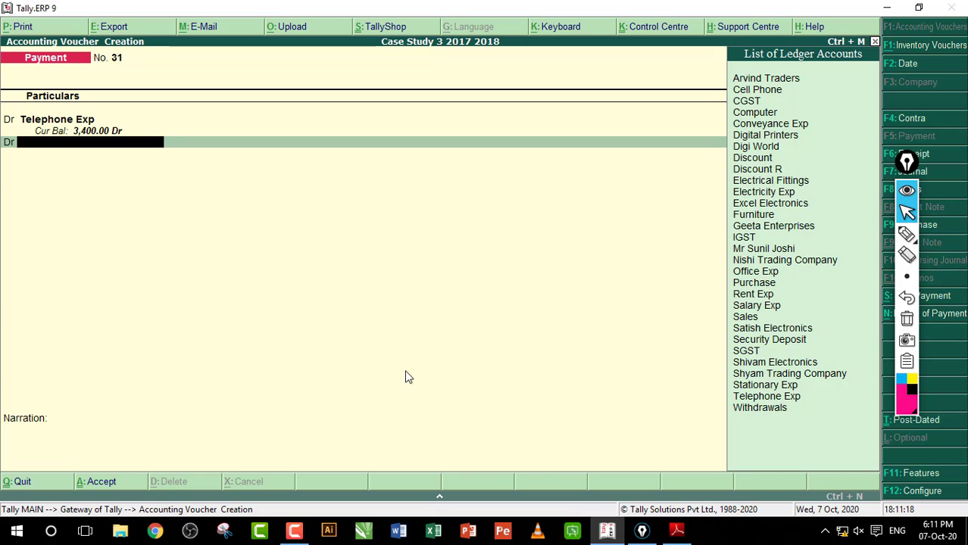
# Add debit lines for Electricity Exp of 1,150 and Office Exp of 850 to the payment voucher.
pyautogui.write('E')
pyautogui.press('Return')
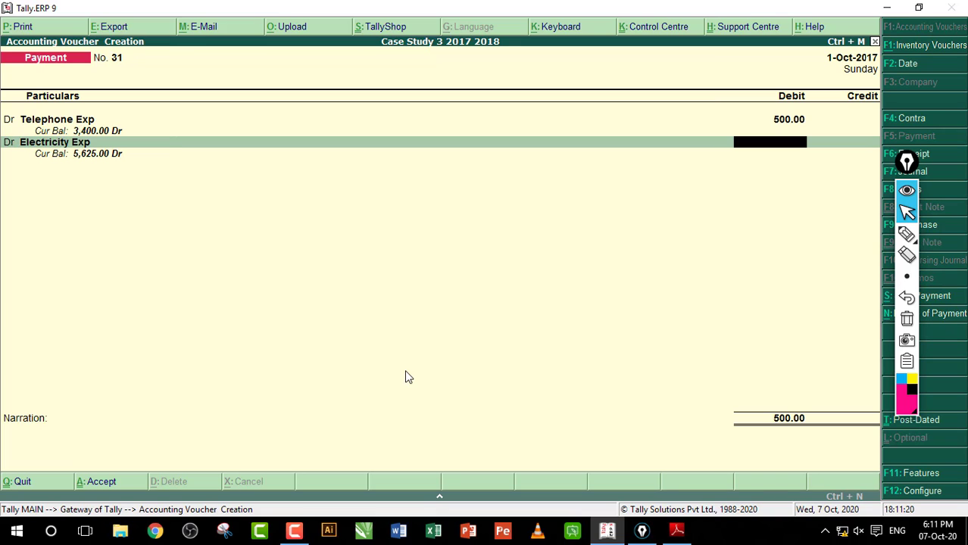
pyautogui.press('Return')
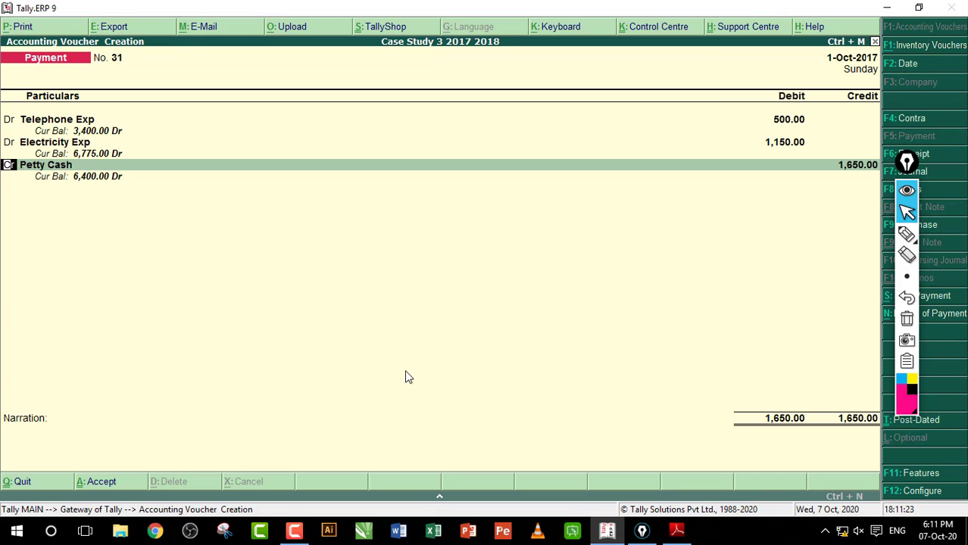
pyautogui.write('d')
pyautogui.write('O')
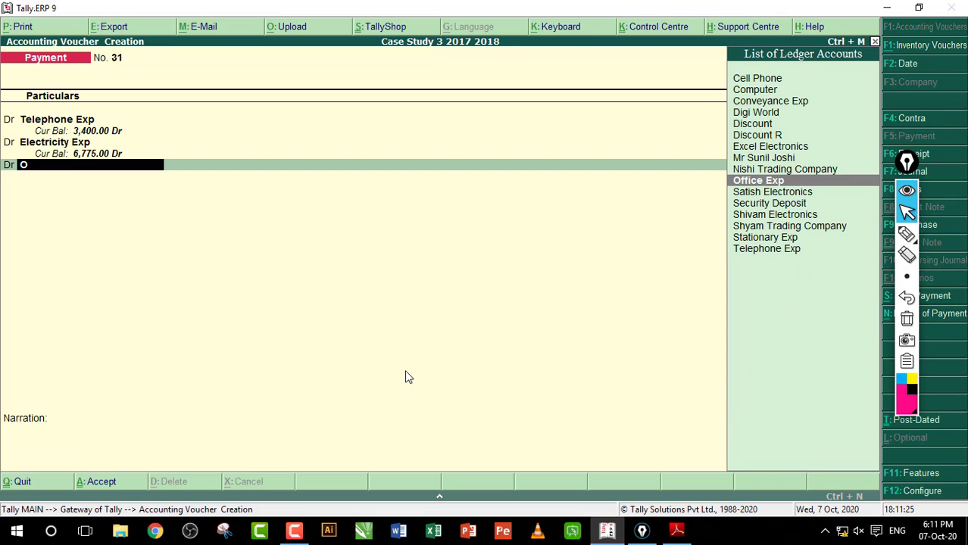
pyautogui.press('Return')
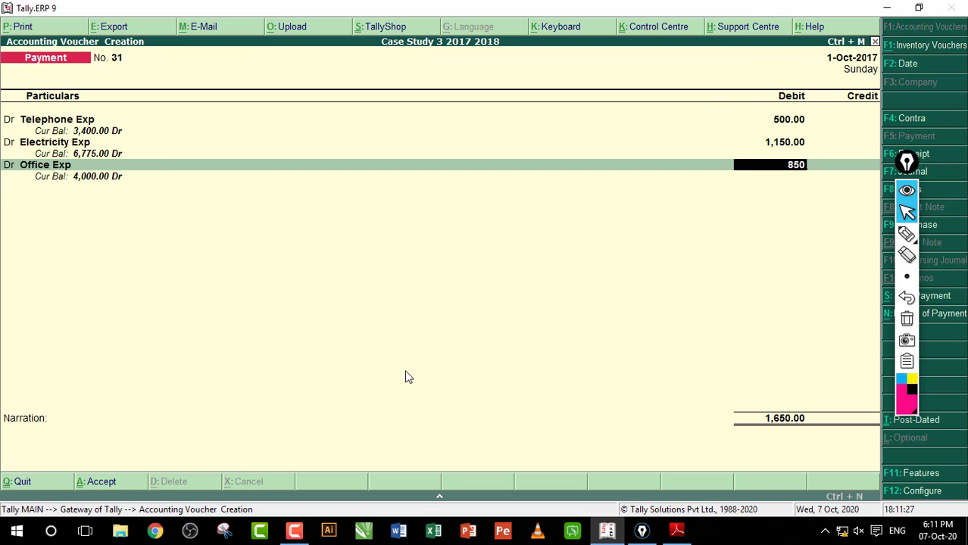
pyautogui.press('Return')
# Credit Petty Cash with 2,500 and save the petty expenses payment voucher.
pyautogui.press('Return')
pyautogui.press('Return')
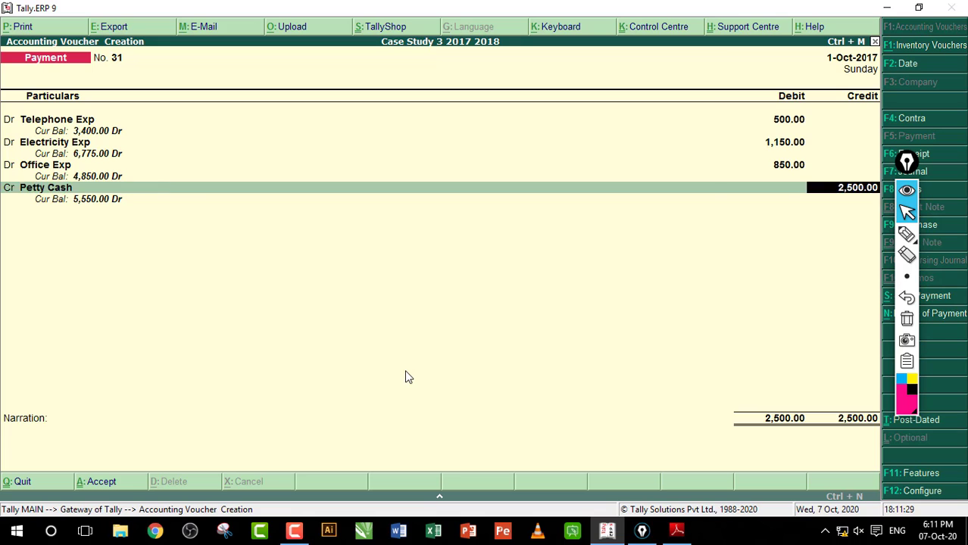
pyautogui.press('Return')
pyautogui.press('Return')
pyautogui.press('Return')
# Check entry 51 in the workbook PDF, return to Tally.ERP 9 and debit Salary Exp with 13,500.
pyautogui.hotkey('alt', 'Tab')
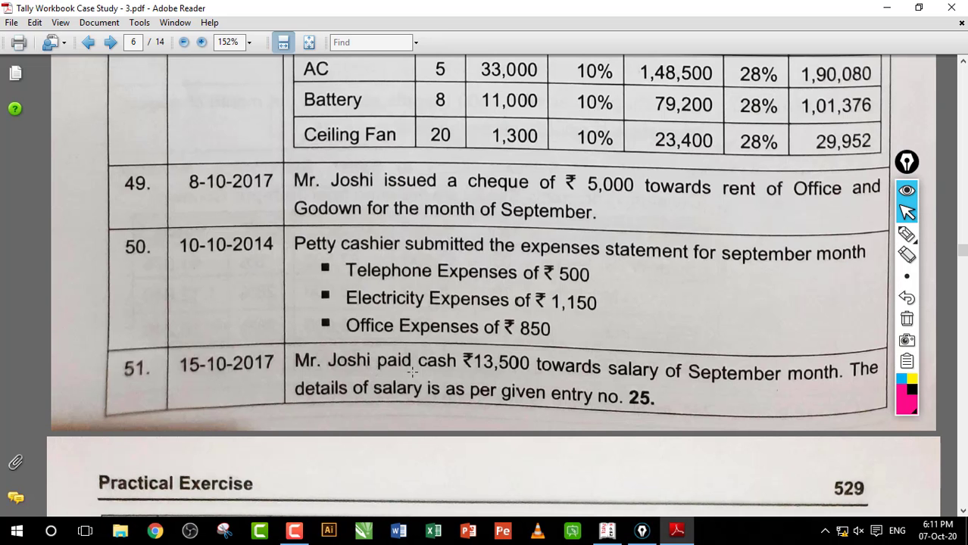
pyautogui.click(613, 527)
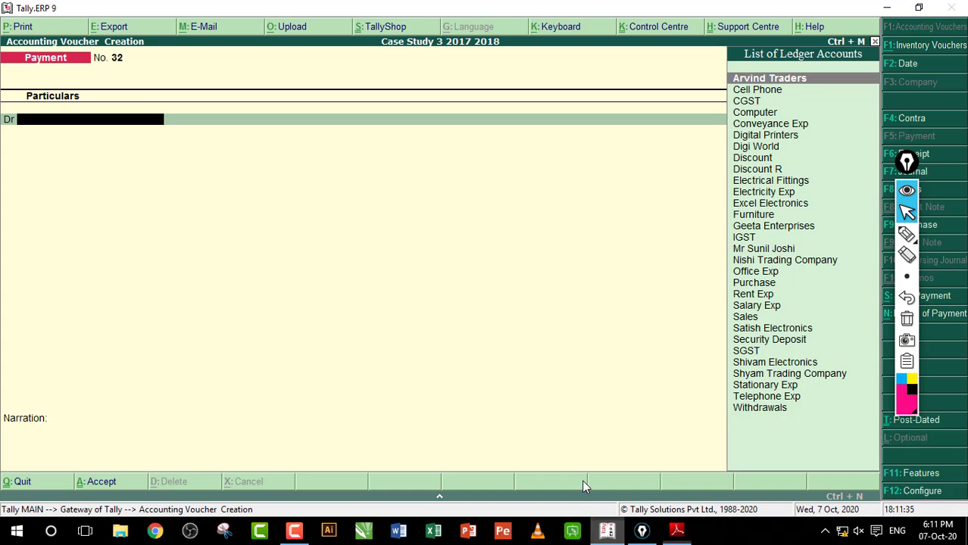
pyautogui.write('S')
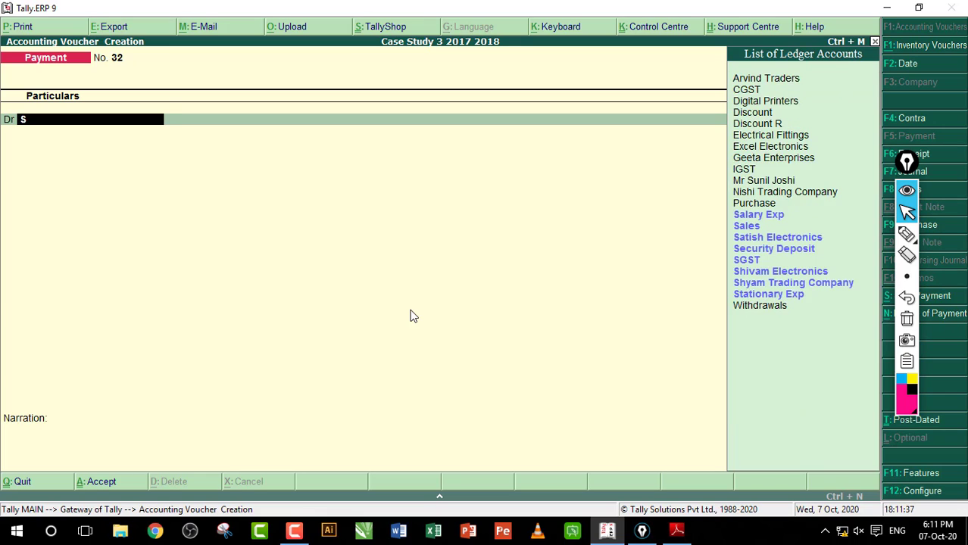
pyautogui.press('Return')
pyautogui.write('13,500')
pyautogui.press('Return')
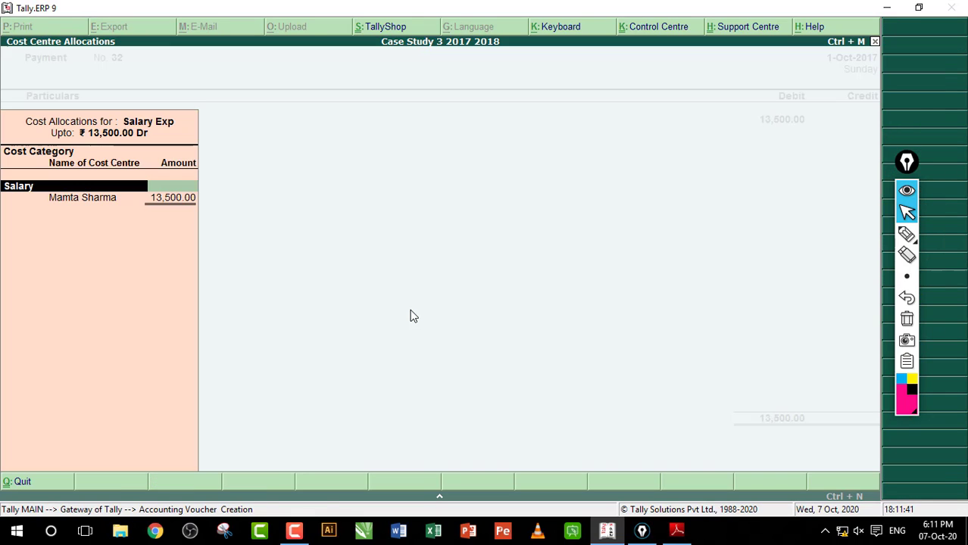
# Allocate 5,000 of the salary to the first employee's cost centre under the Salary category.
pyautogui.press('Return')
pyautogui.write('56')
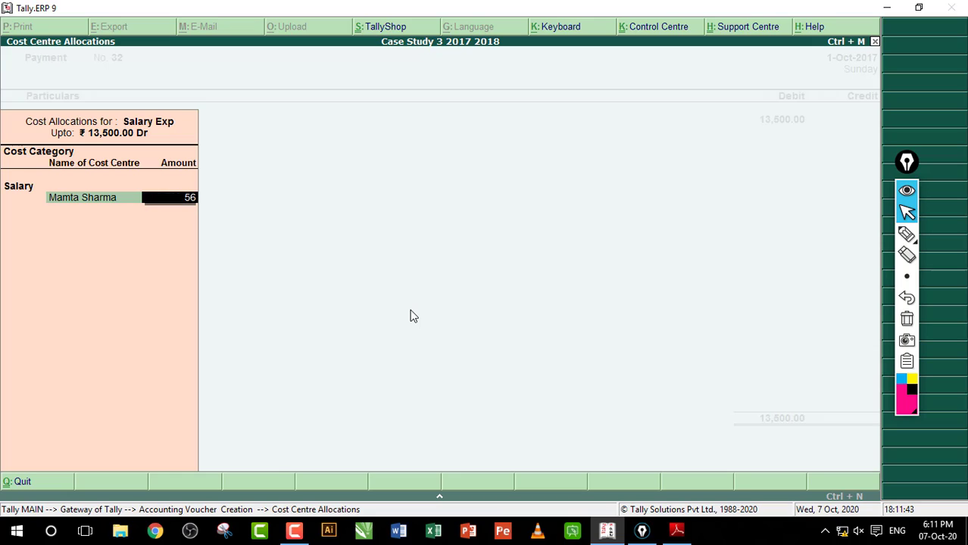
pyautogui.press('BackSpace')
pyautogui.press('BackSpace')
pyautogui.write('5000')
pyautogui.press('Return')
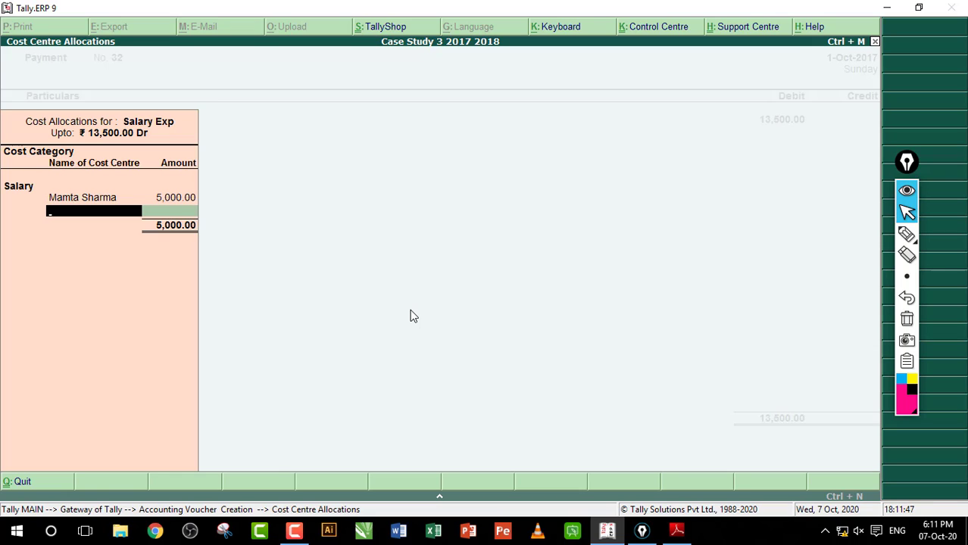
# Allocate 3,000 of the salary to each of the second and third employees' cost centres under the Salary category.
pyautogui.write('R')
pyautogui.press('Return')
pyautogui.write('3000')
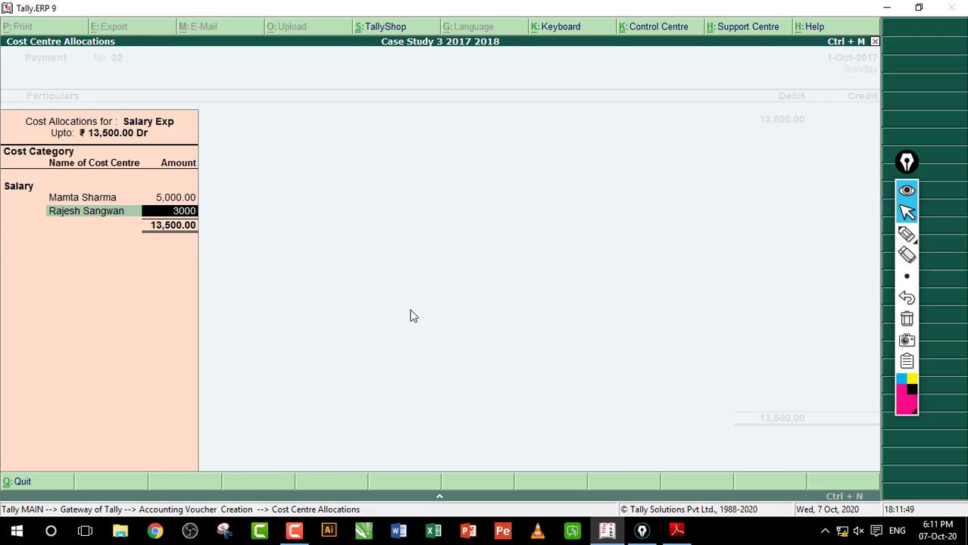
pyautogui.press('Return')
pyautogui.write('M')
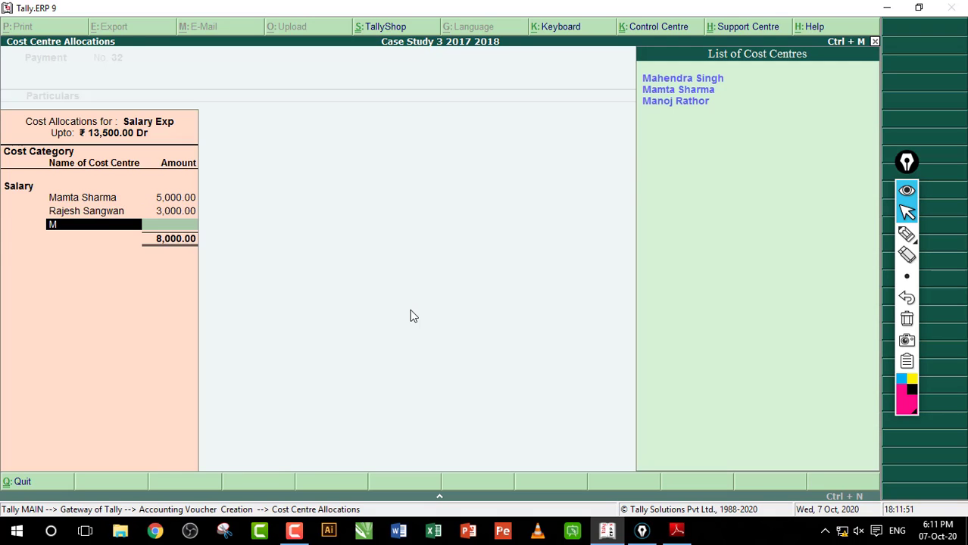
pyautogui.press('Down')
pyautogui.press('Down')
pyautogui.press('Return')
pyautogui.write('3000')
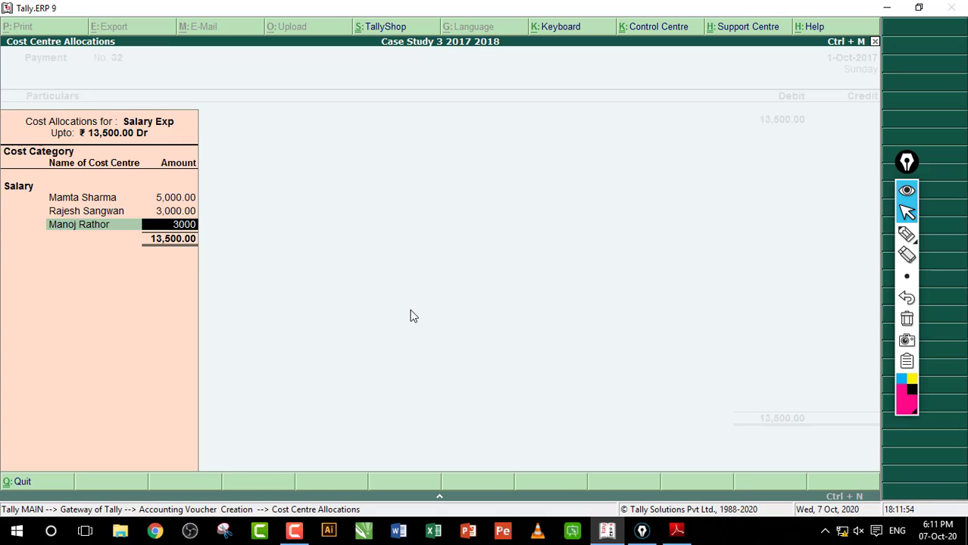
pyautogui.press('Return')
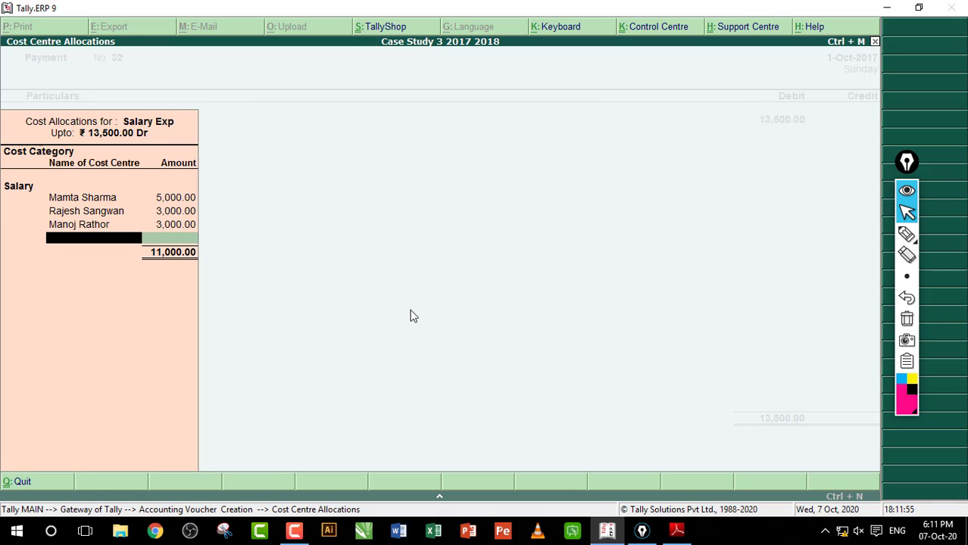
# Allocate the remaining 2,500 of the salary to the fourth employee's cost centre under the Salary category.
pyautogui.write('J')
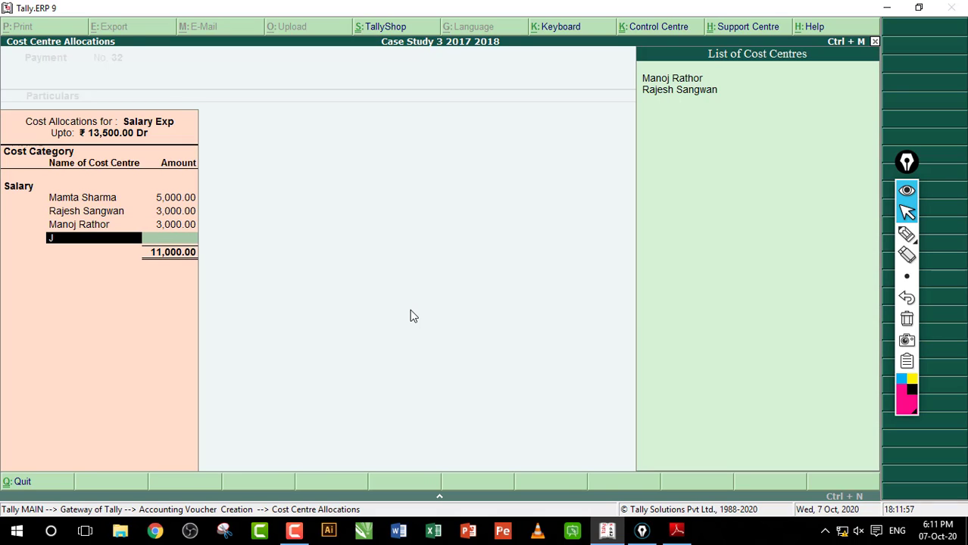
pyautogui.press('BackSpace')
pyautogui.write('M')
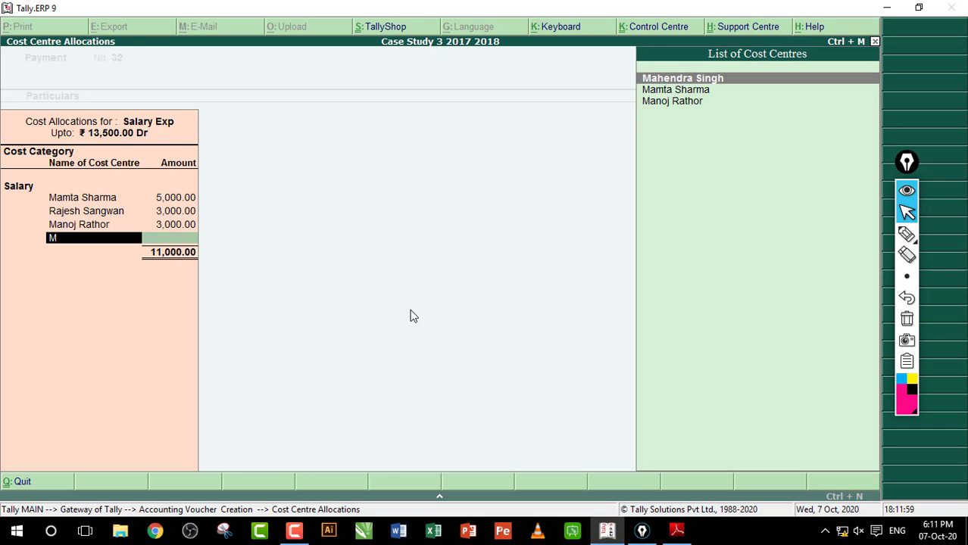
pyautogui.press('Down')
pyautogui.press('Up')
pyautogui.press('Return')
pyautogui.press('Return')
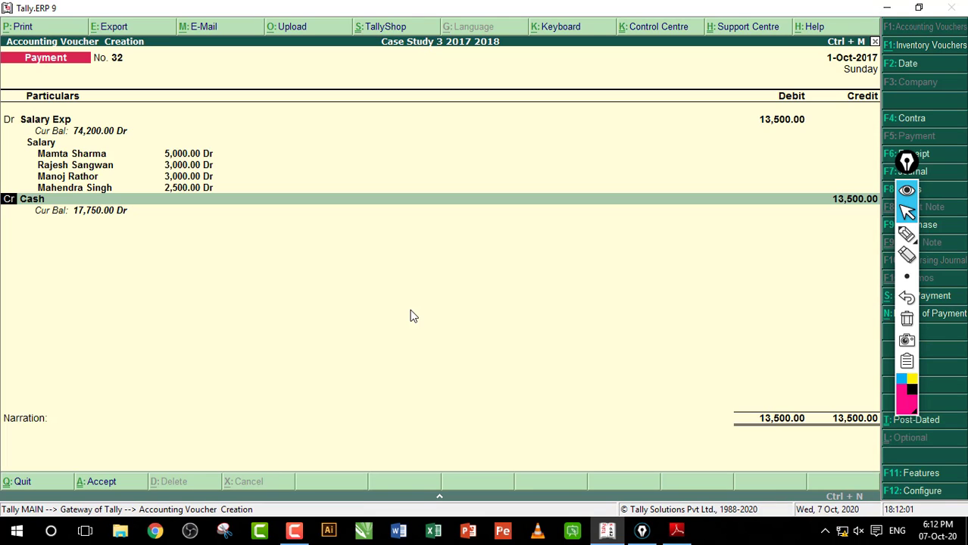
# Credit Cash with 13,500 and save the salary payment voucher.
pyautogui.press('Return')
pyautogui.press('Return')
pyautogui.press('Return')
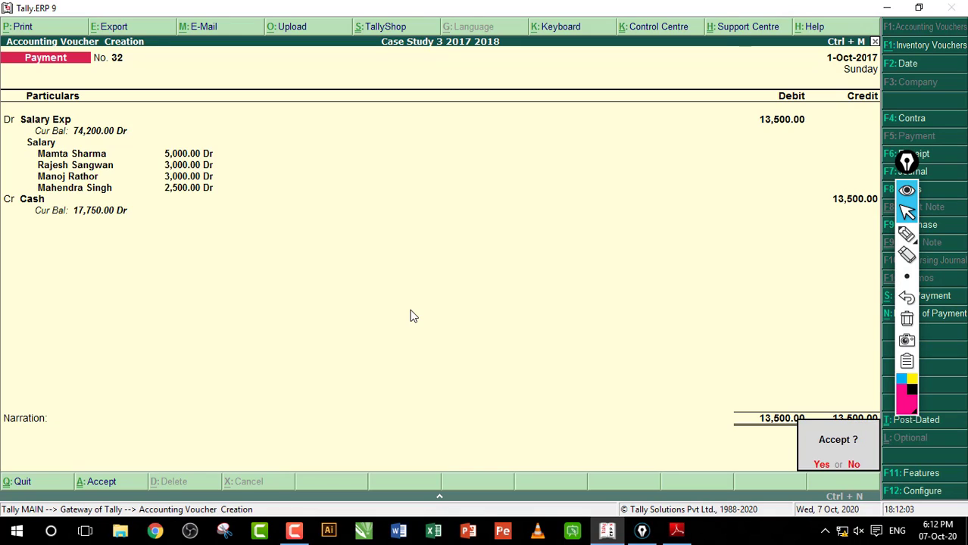
pyautogui.press('Return')
# Switch to the workbook PDF in Adobe Reader and read entries 51 and 52.
pyautogui.click(677, 530)
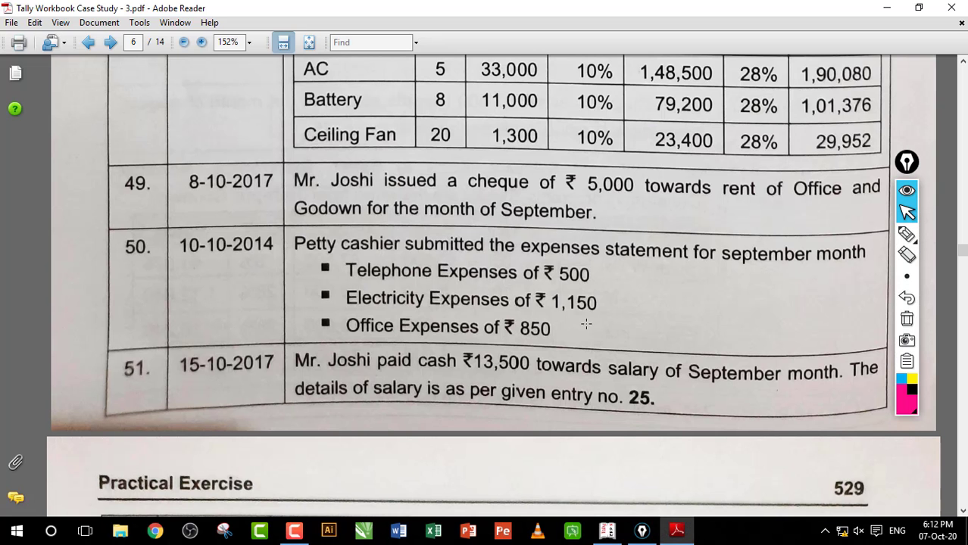
pyautogui.moveTo(387, 348); pyautogui.dragTo(590, 410)
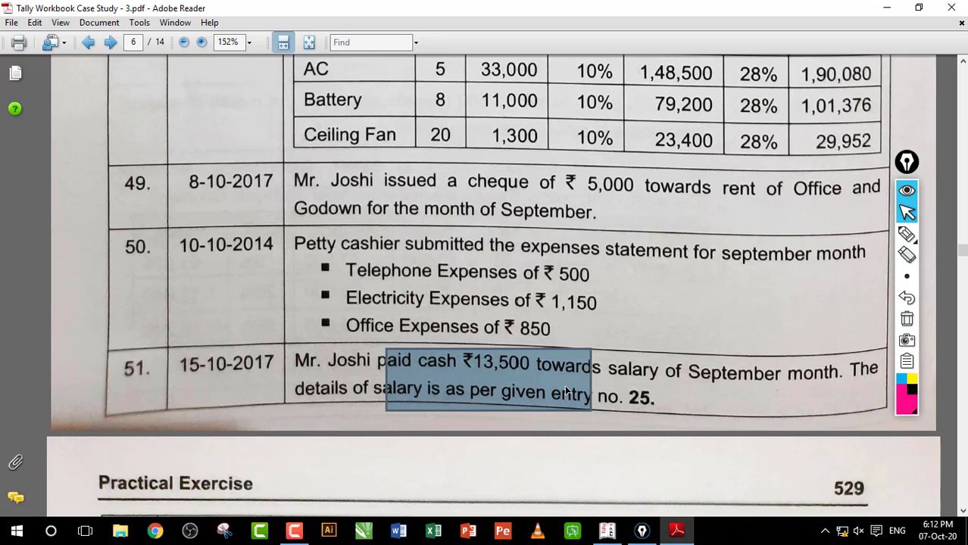
pyautogui.click(608, 396)
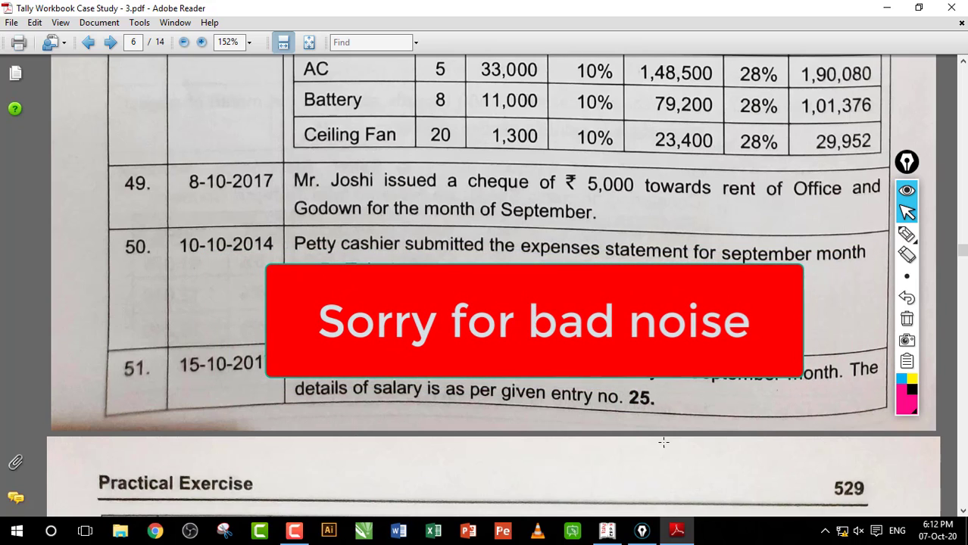
pyautogui.click(612, 535)
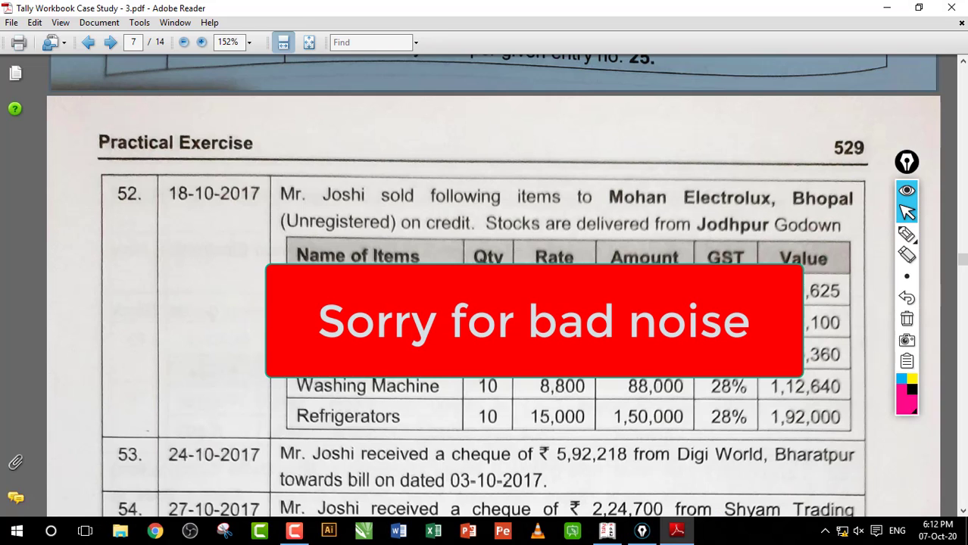
pyautogui.scroll(-2, 485, 333)
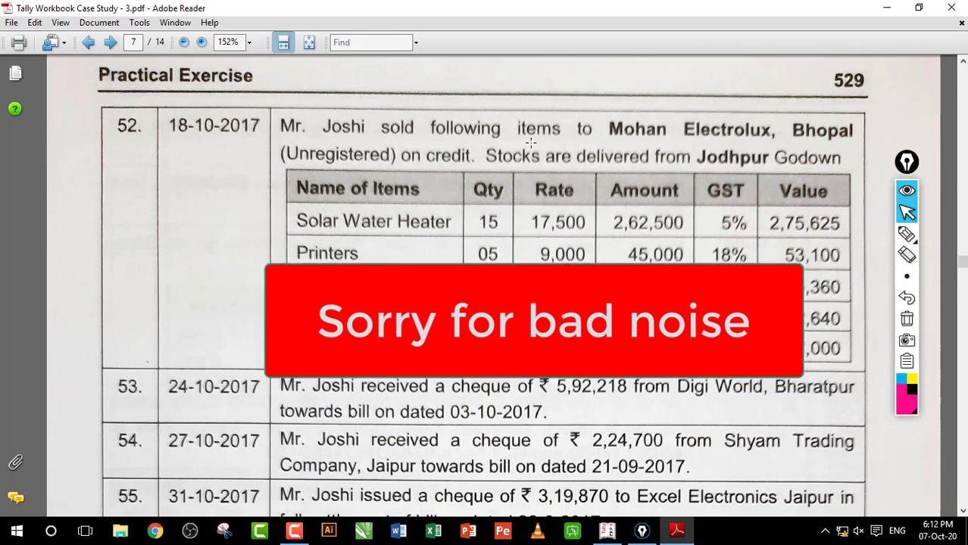
# Mark the buyer's name and Bhopal in entry 52 with the annotation pen, and clear the marks.
pyautogui.click(906, 234)
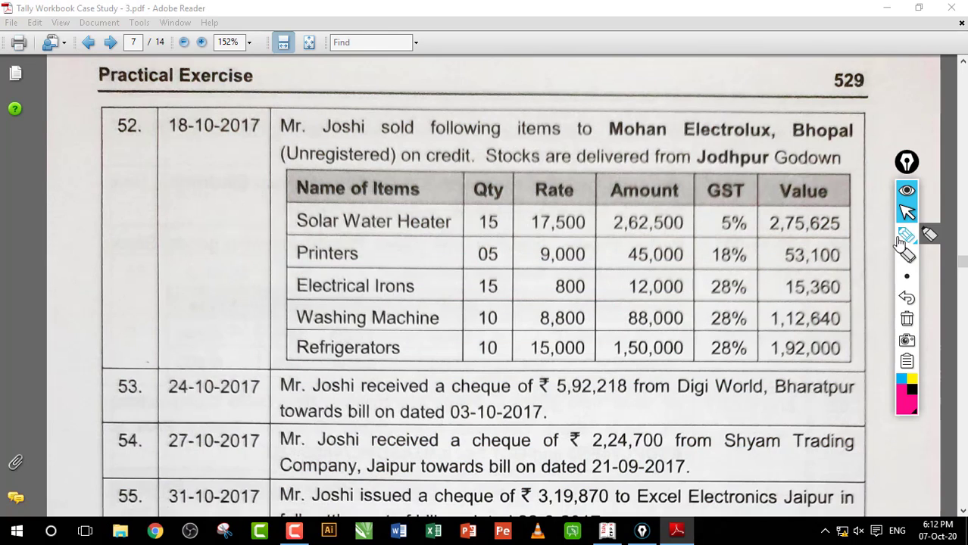
pyautogui.moveTo(598, 170)
pyautogui.mouseDown()
pyautogui.moveTo(522, 201)
pyautogui.moveTo(667, 200)
pyautogui.mouseUp()
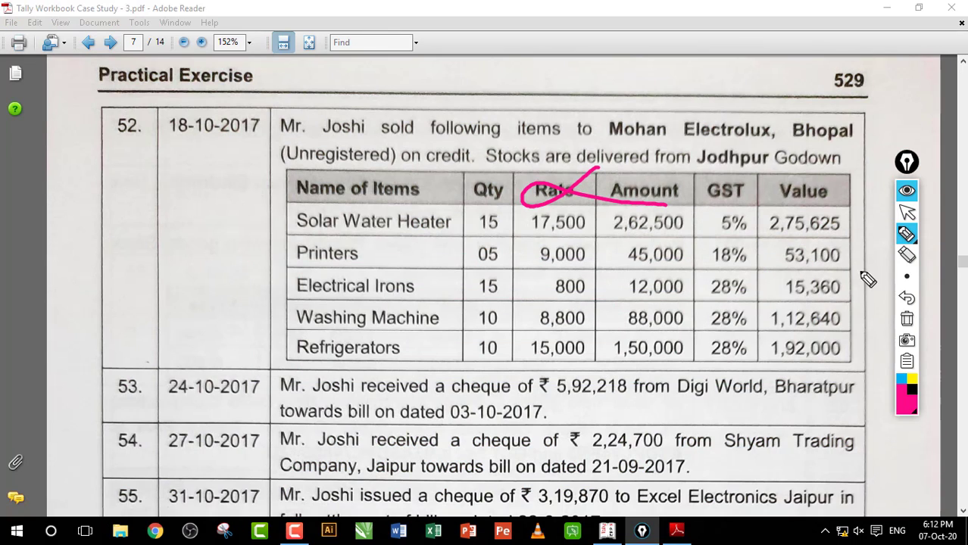
pyautogui.click(906, 319)
pyautogui.moveTo(437, 137); pyautogui.dragTo(508, 139)
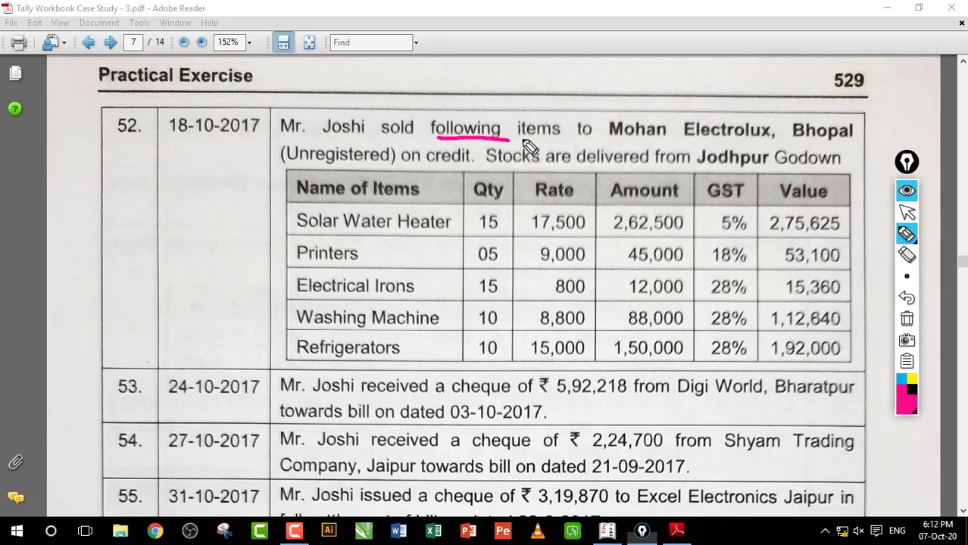
pyautogui.moveTo(610, 141); pyautogui.dragTo(689, 144)
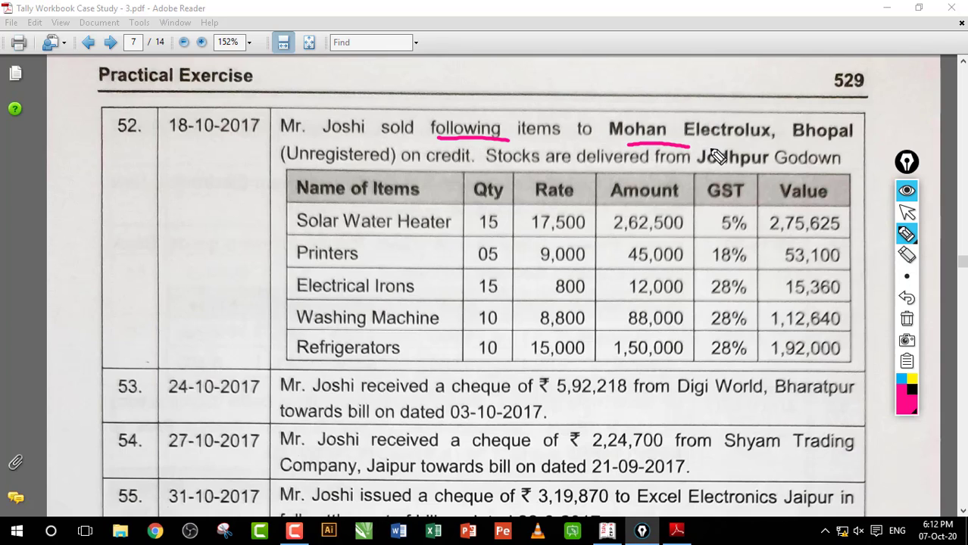
pyautogui.moveTo(797, 149); pyautogui.dragTo(876, 154)
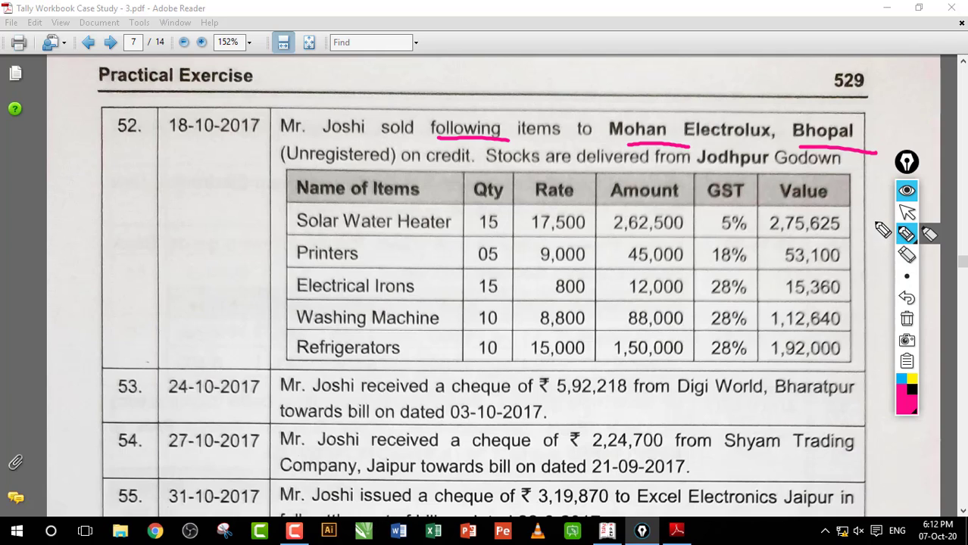
pyautogui.moveTo(845, 156)
pyautogui.mouseDown()
pyautogui.moveTo(891, 97)
pyautogui.moveTo(886, 80)
pyautogui.moveTo(944, 104)
pyautogui.moveTo(939, 135)
pyautogui.mouseUp()
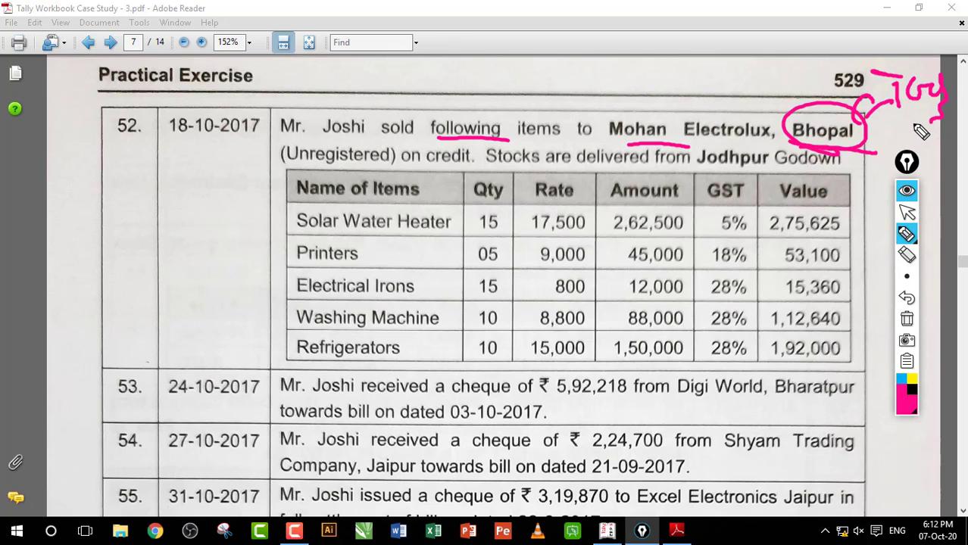
pyautogui.click(907, 319)
# Handwrite "M.P" above Bhopal in entry 52 with an arrow to it, and clear the annotation.
pyautogui.moveTo(804, 120)
pyautogui.mouseDown()
pyautogui.moveTo(758, 88)
pyautogui.moveTo(784, 83)
pyautogui.mouseUp()
pyautogui.moveTo(645, 64)
pyautogui.mouseDown()
pyautogui.moveTo(643, 97)
pyautogui.moveTo(676, 95)
pyautogui.mouseUp()
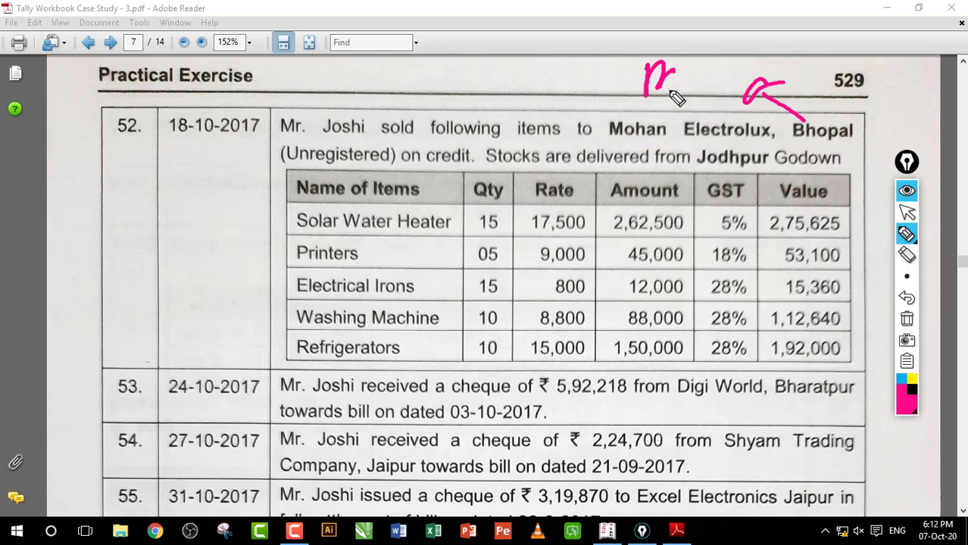
pyautogui.click(691, 85)
pyautogui.moveTo(700, 62)
pyautogui.mouseDown()
pyautogui.moveTo(698, 94)
pyautogui.moveTo(701, 82)
pyautogui.mouseUp()
pyautogui.moveTo(606, 57); pyautogui.dragTo(731, 72)
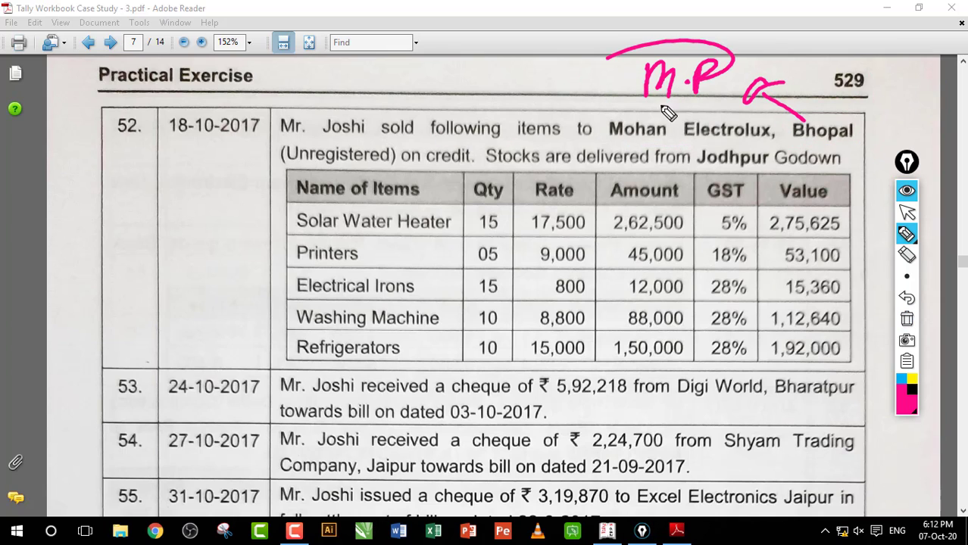
pyautogui.click(907, 318)
pyautogui.click(906, 213)
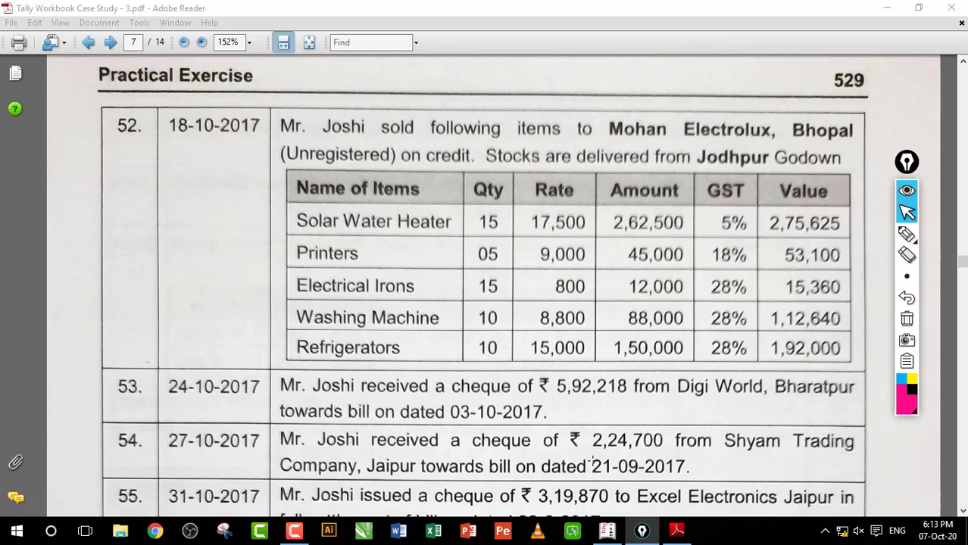
# Underline Mohan Electrolux in entry 52 with the pen, clear the line and restore the normal pointer.
pyautogui.click(906, 234)
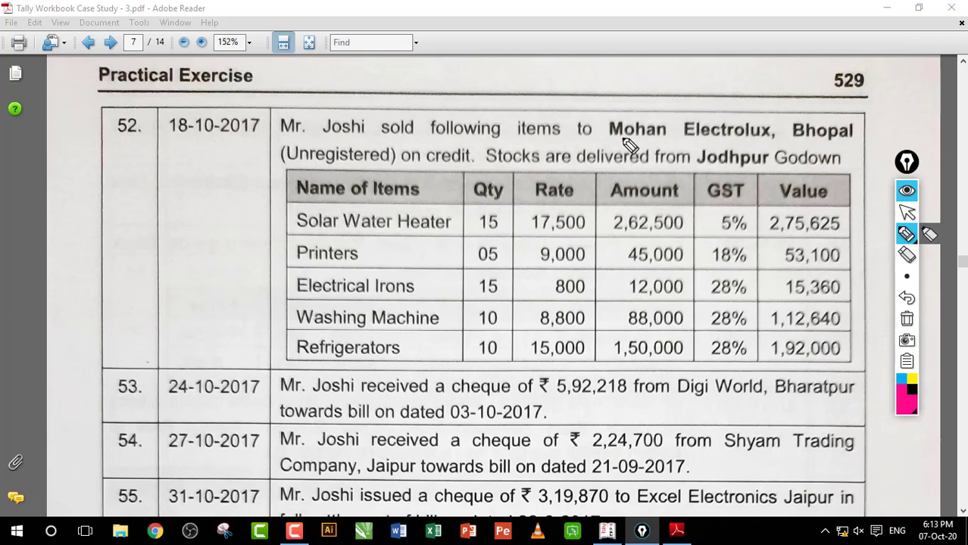
pyautogui.moveTo(617, 141); pyautogui.dragTo(708, 143)
pyautogui.click(907, 318)
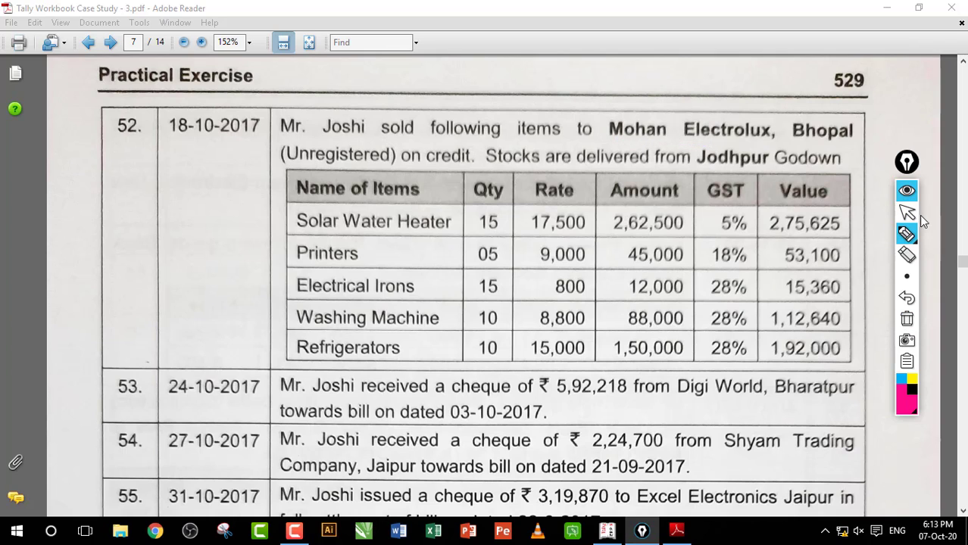
pyautogui.click(907, 214)
# Return to Tally.ERP 9 and start a sales voucher, leaving the reference number blank.
pyautogui.click(607, 530)
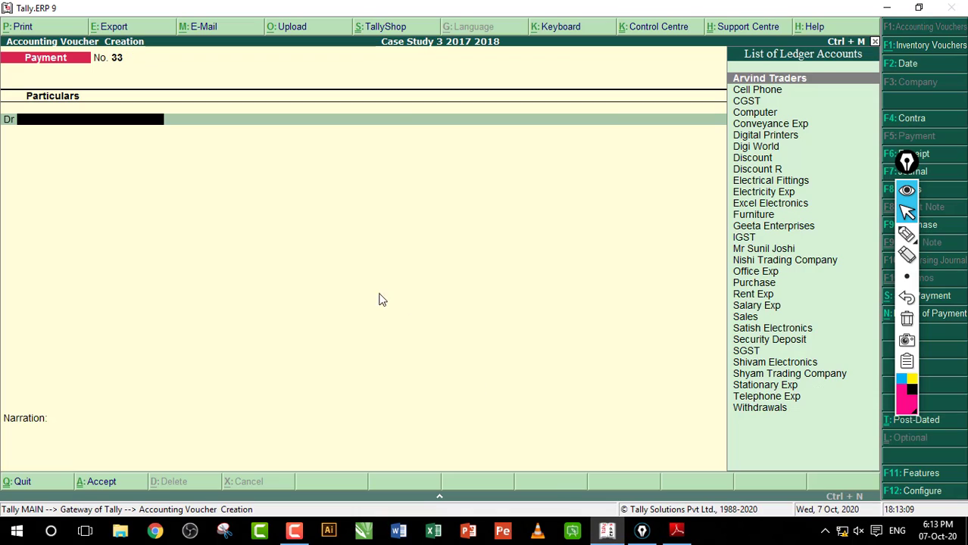
pyautogui.press('F8')
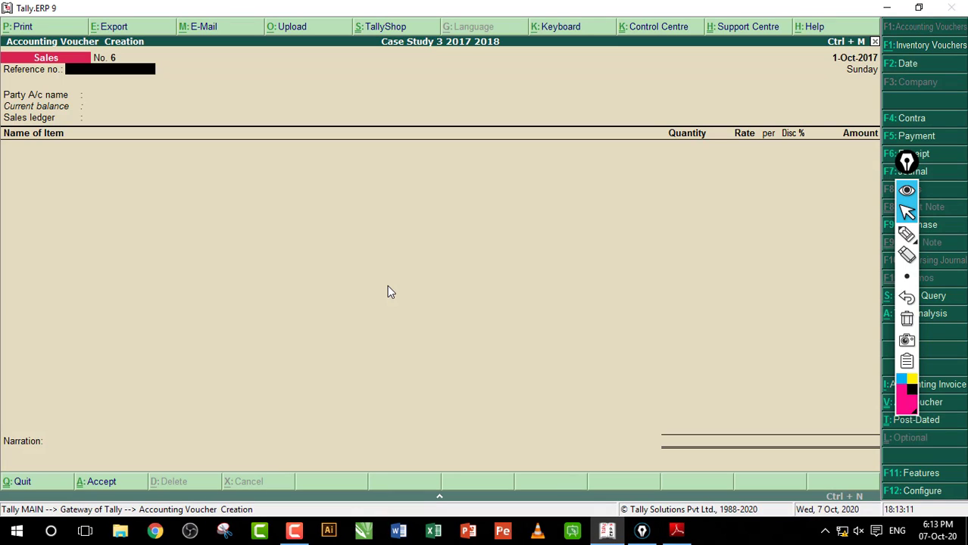
pyautogui.press('Return')
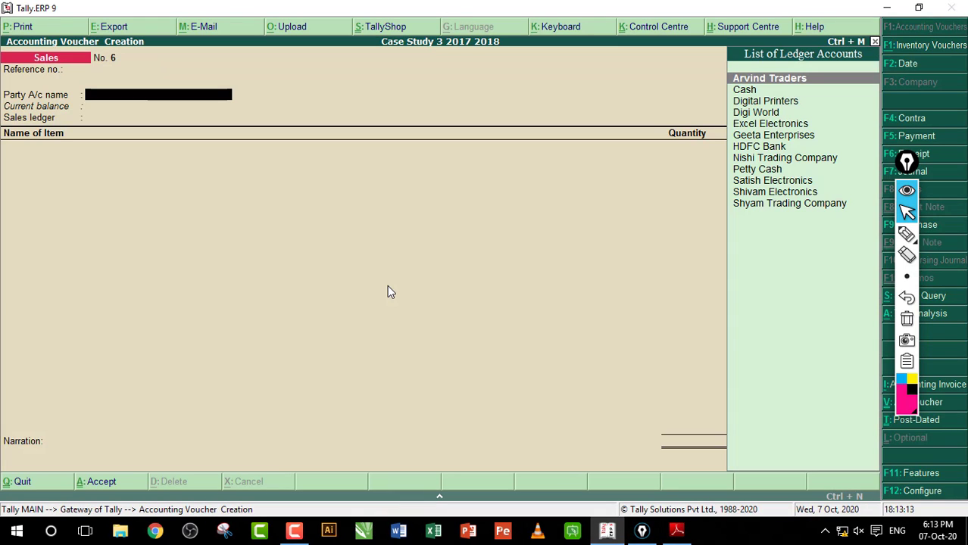
# Create a party ledger named Mohan Electrolux under Sundry Debtors without bill-by-bill balances.
pyautogui.hotkey('alt', 'c')
pyautogui.write('Moh')
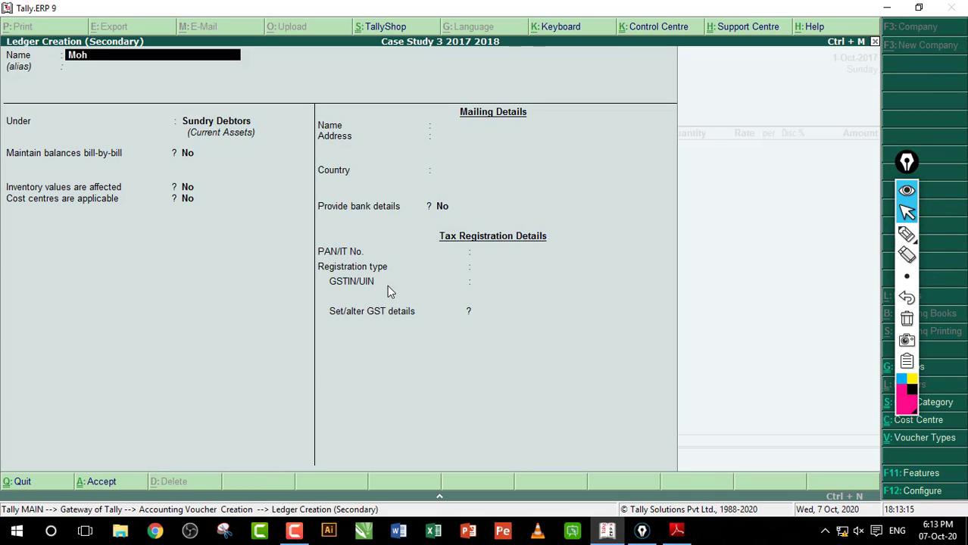
pyautogui.write('an')
pyautogui.write('Electrolux')
pyautogui.press('Return')
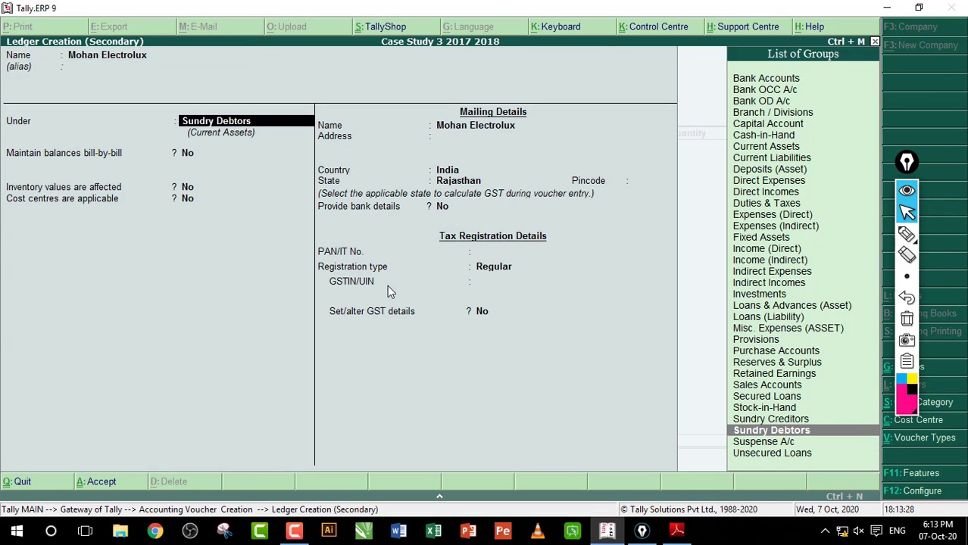
pyautogui.press('Return')
pyautogui.press('Return')
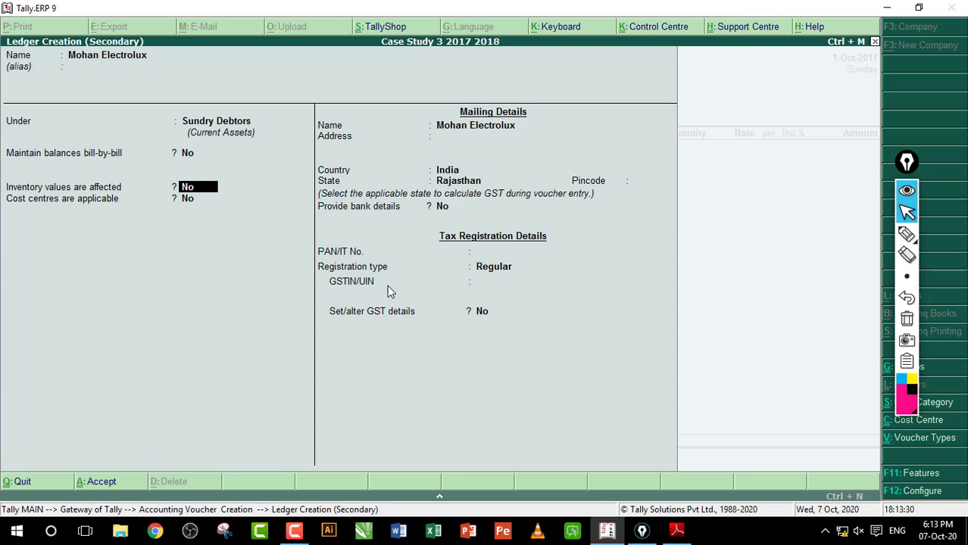
# Set the state in the Mohan Electrolux ledger's mailing details to Madhya Pradesh.
pyautogui.press('Return')
pyautogui.press('Return')
pyautogui.press('Return')
pyautogui.press('Return')
pyautogui.press('Return')
pyautogui.press('Return')
pyautogui.press('Return')
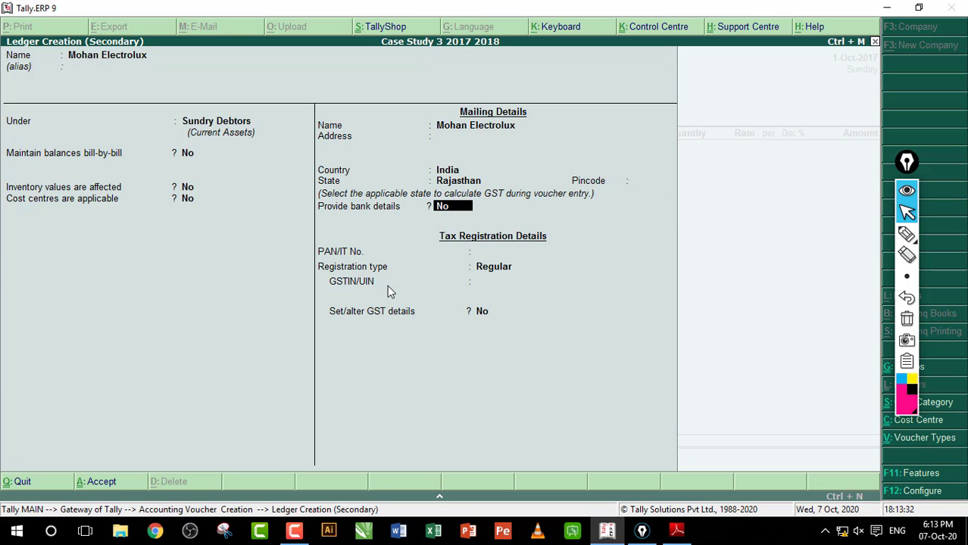
pyautogui.press('Return')
pyautogui.press('BackSpace')
pyautogui.press('BackSpace')
pyautogui.press('BackSpace')
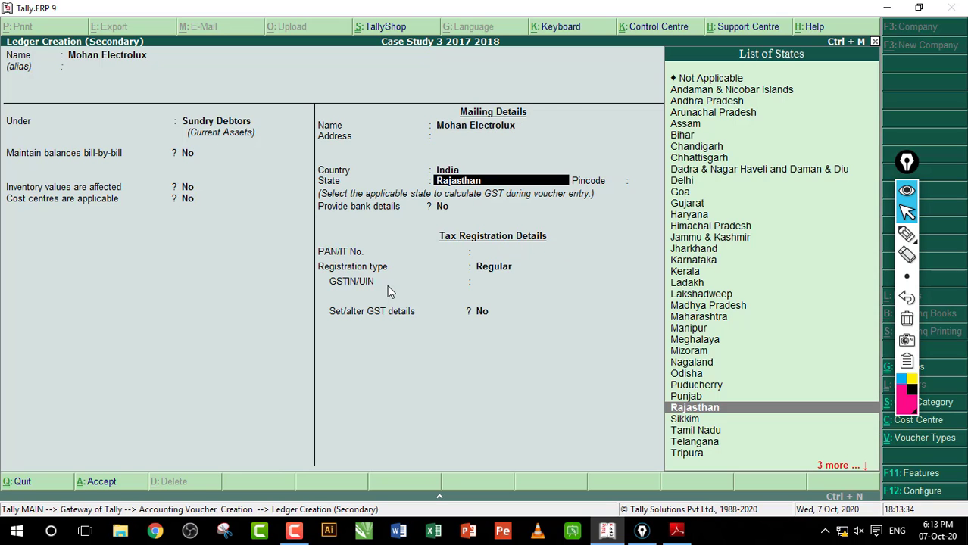
pyautogui.write('M')
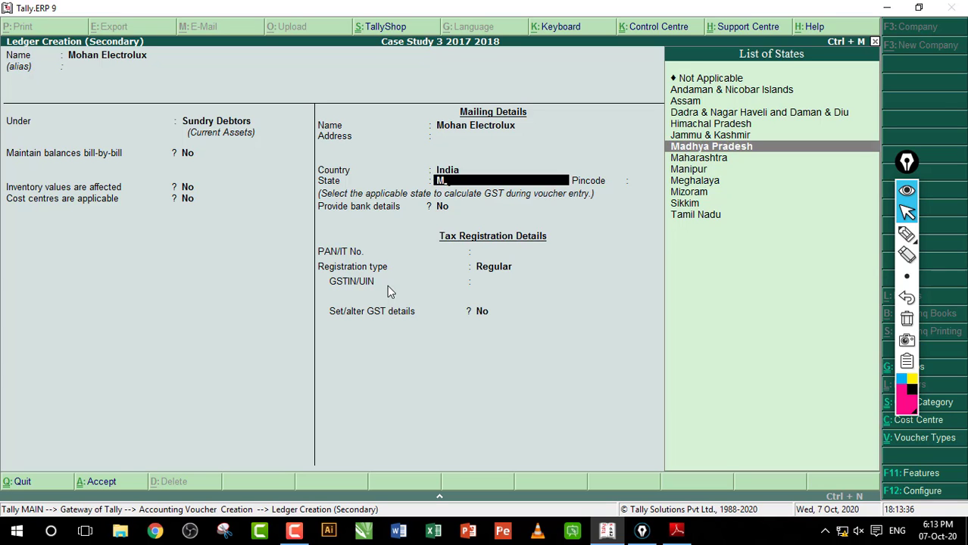
pyautogui.press('Return')
# Keep the Regular registration type with a blank GSTIN, and save the Mohan Electrolux ledger as the voucher's party.
pyautogui.press('Return')
pyautogui.press('Return')
pyautogui.press('Return')
pyautogui.press('Return')
pyautogui.press('Return')
pyautogui.press('Return')
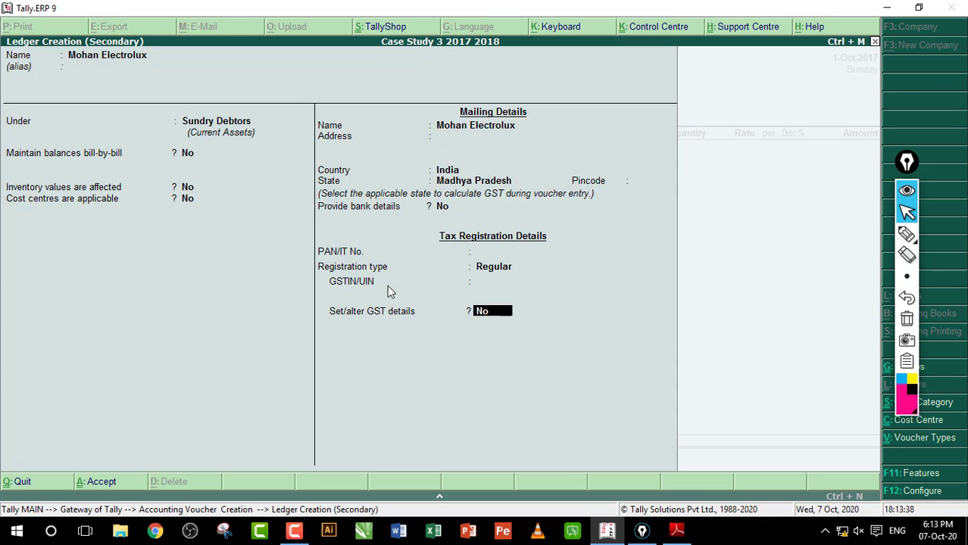
pyautogui.press('Return')
pyautogui.press('Return')
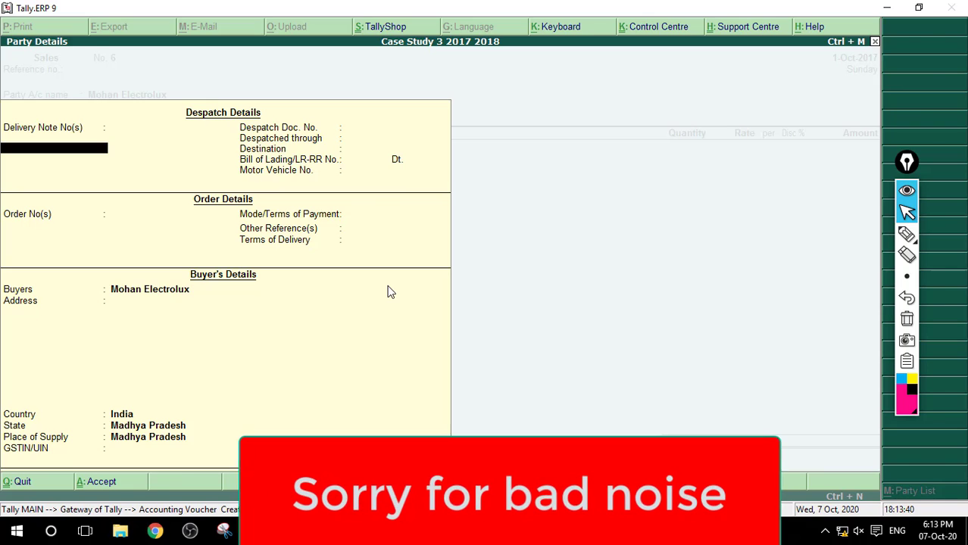
# Accept the party details and the Sales ledger, then check the items sold to Mohan Electrolux in the case study PDF and return to Tally.ERP 9.
pyautogui.hotkey('ctrl', 'a')
pyautogui.press('Return')
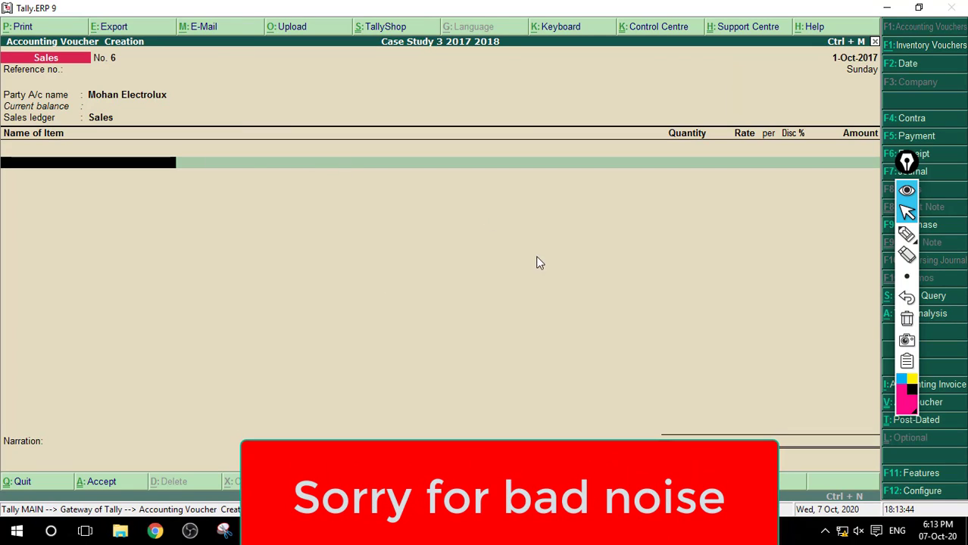
pyautogui.hotkey('alt', 'Tab')
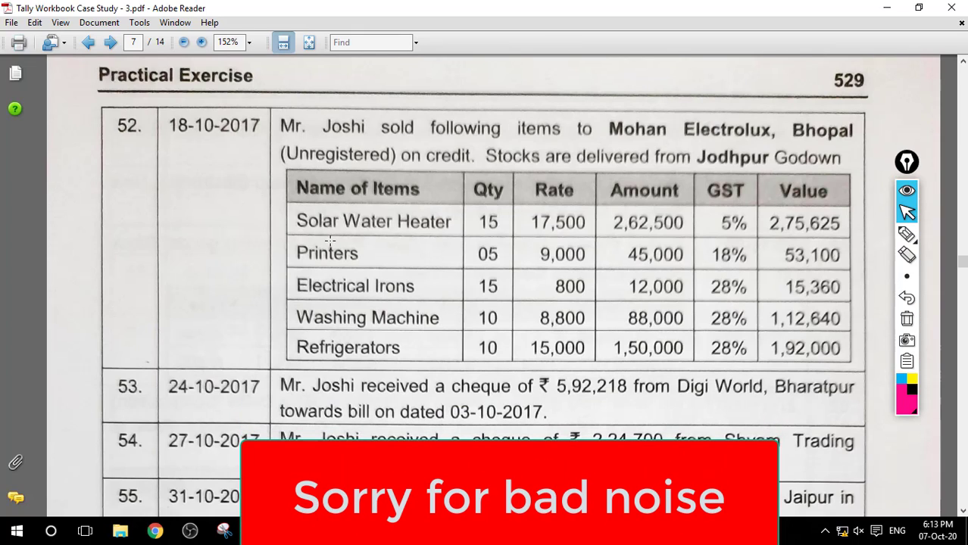
pyautogui.moveTo(294, 218); pyautogui.dragTo(536, 350)
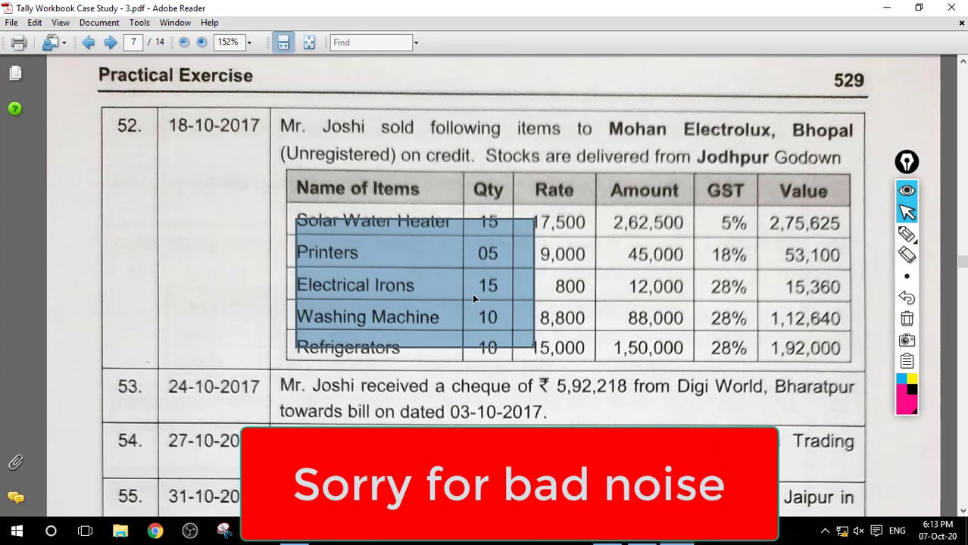
pyautogui.click(476, 299)
pyautogui.click(607, 530)
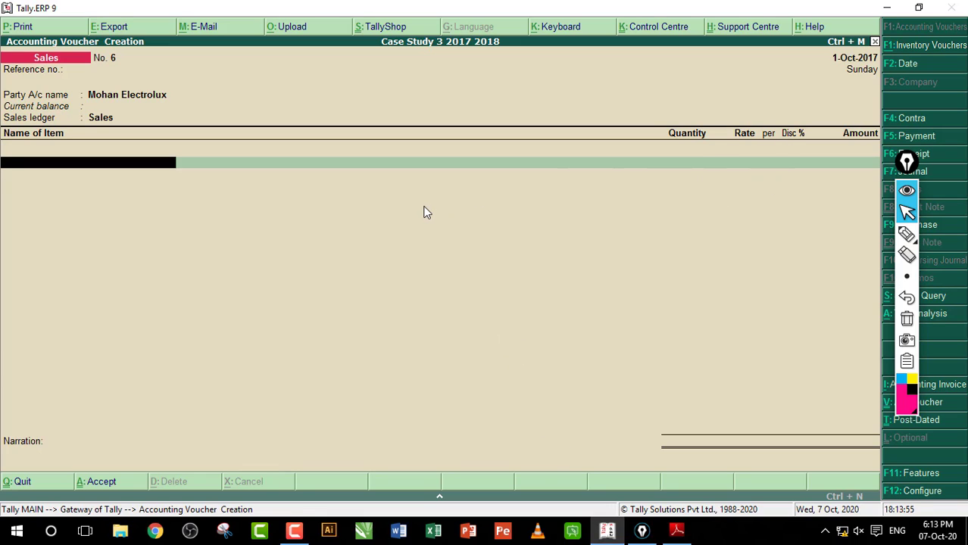
# Add Solar Water Heater to the sales voucher, allocating a quantity of 15 from the Jaipur godown.
pyautogui.write('Sol')
pyautogui.press('Return')
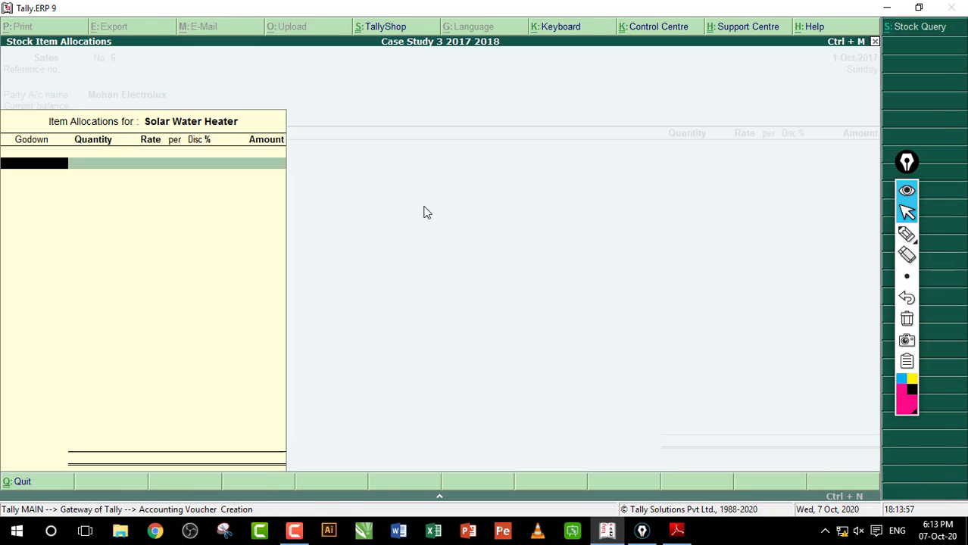
pyautogui.write('15')
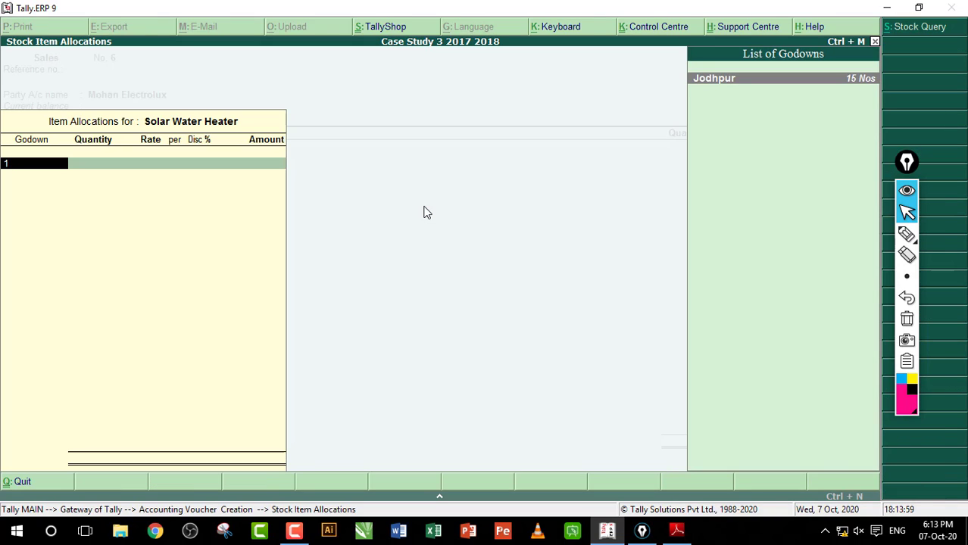
pyautogui.press('BackSpace')
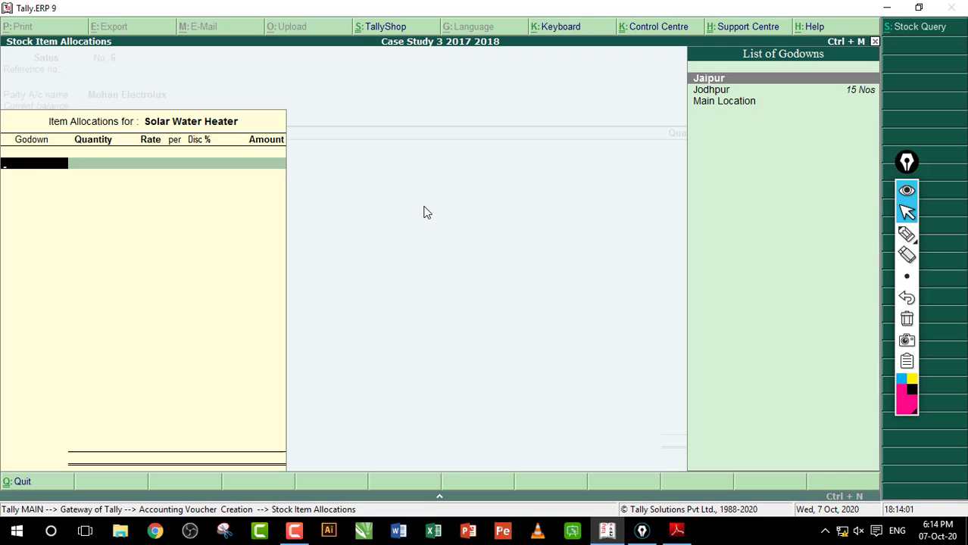
pyautogui.press('Return')
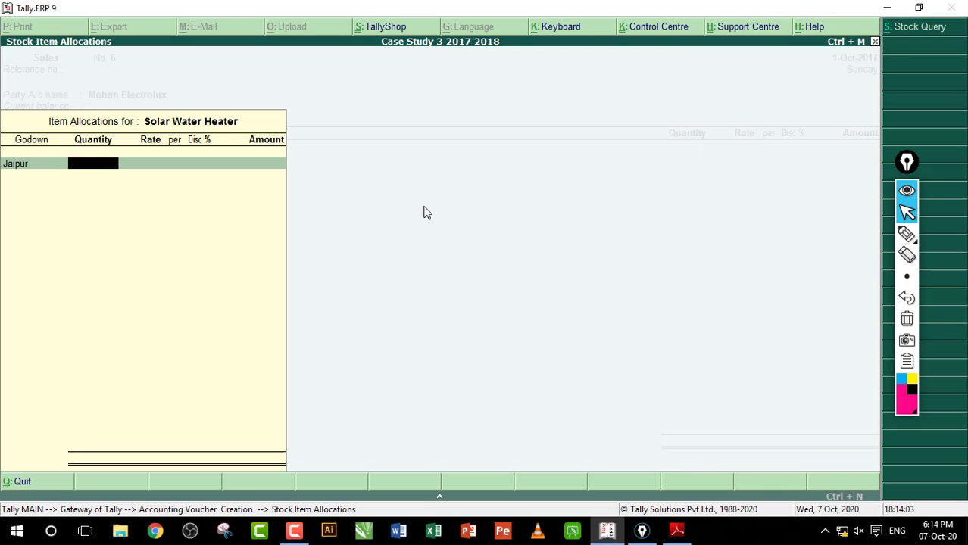
pyautogui.write('15')
# Check the delivery godown in the case study PDF, then change the Solar Water Heater godown to Jodhpur in Tally.ERP 9.
pyautogui.hotkey('alt', 'Tab')
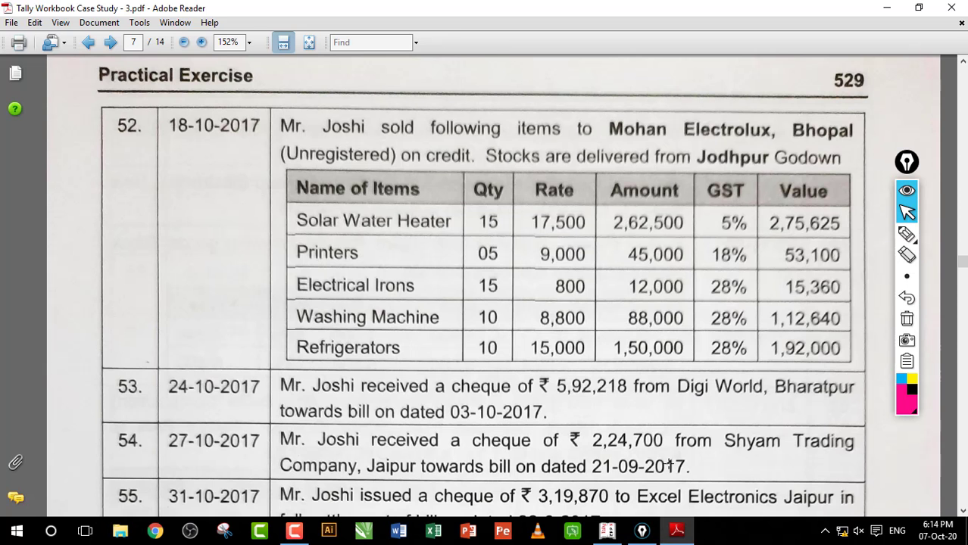
pyautogui.click(906, 234)
pyautogui.moveTo(759, 188)
pyautogui.mouseDown()
pyautogui.moveTo(681, 190)
pyautogui.moveTo(779, 174)
pyautogui.mouseUp()
pyautogui.click(907, 214)
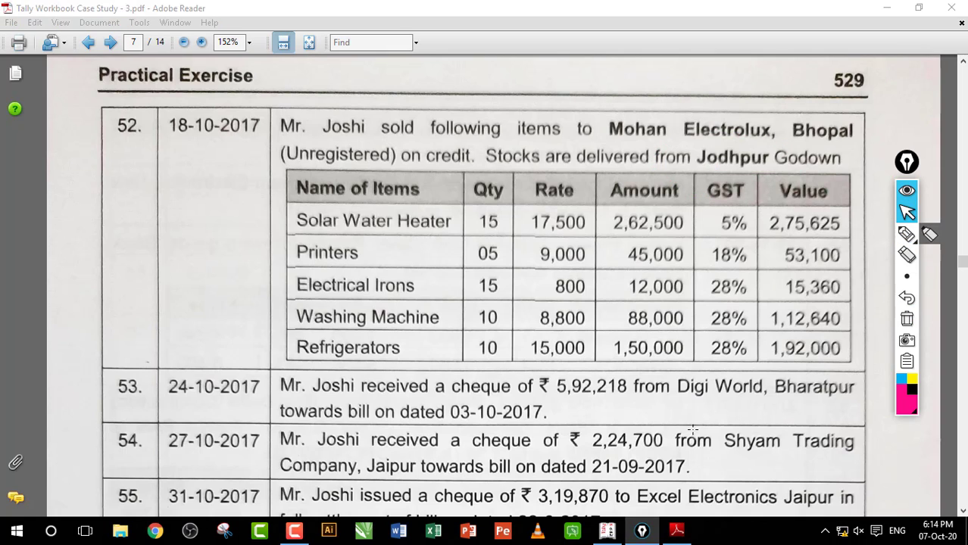
pyautogui.click(615, 530)
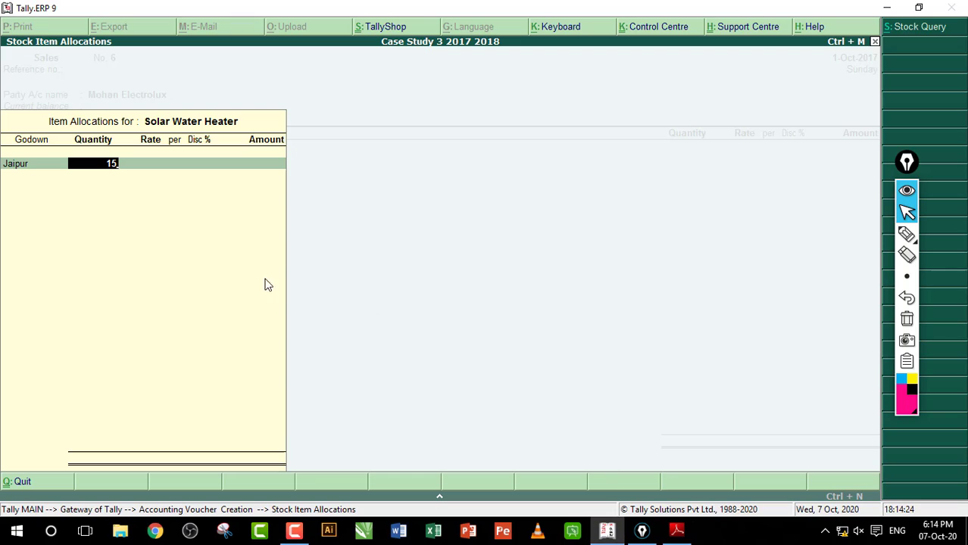
pyautogui.press('BackSpace')
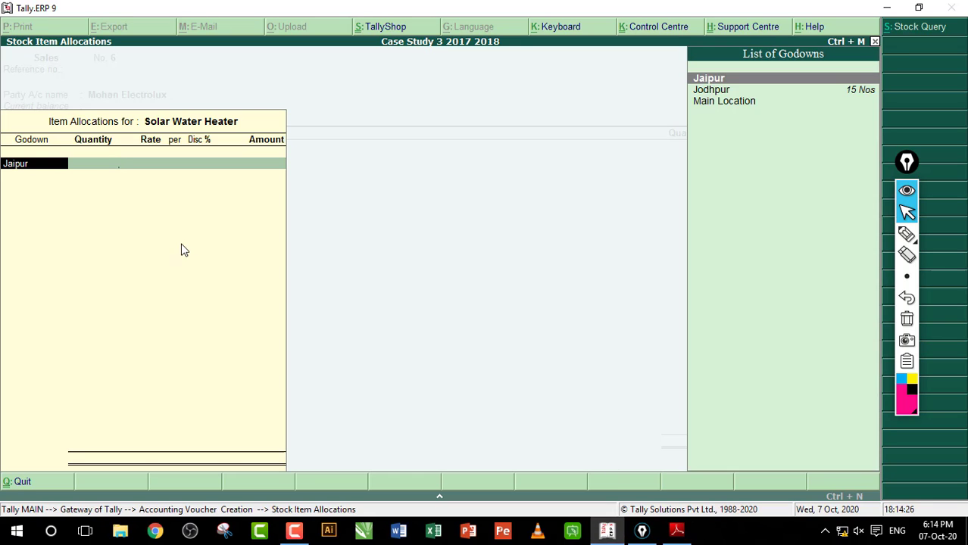
pyautogui.write('Jo')
pyautogui.press('Return')
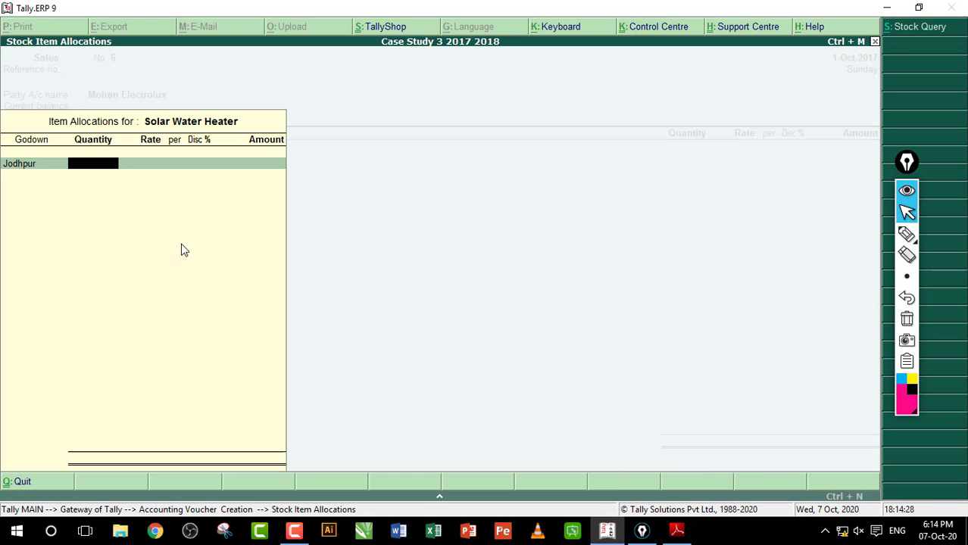
# Enter 15 Nos of Solar Water Heater at a rate of 17,500 without discount, and finish the item allocation.
pyautogui.write('15')
pyautogui.press('Return')
pyautogui.write('17,500')
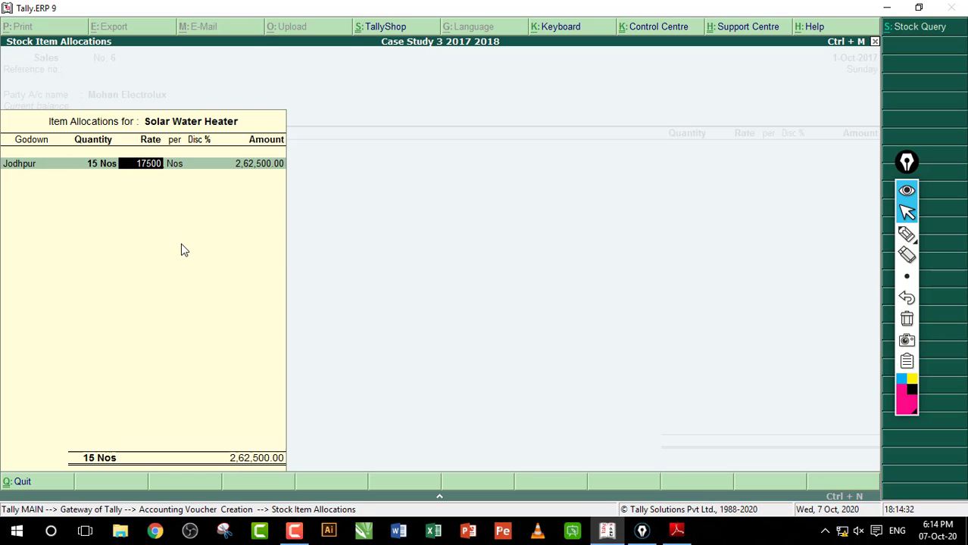
pyautogui.press('Return')
pyautogui.press('Return')
pyautogui.press('Return')
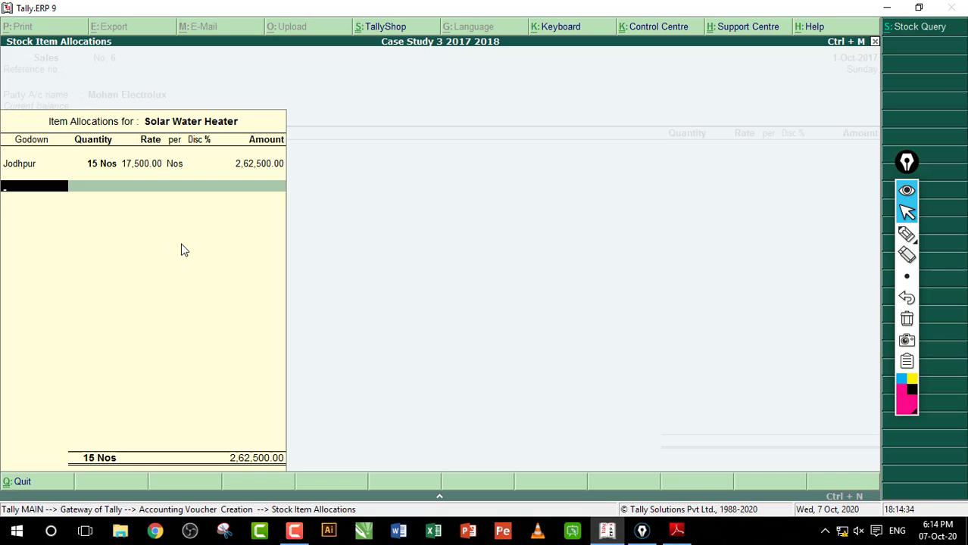
pyautogui.press('BackSpace')
pyautogui.press('BackSpace')
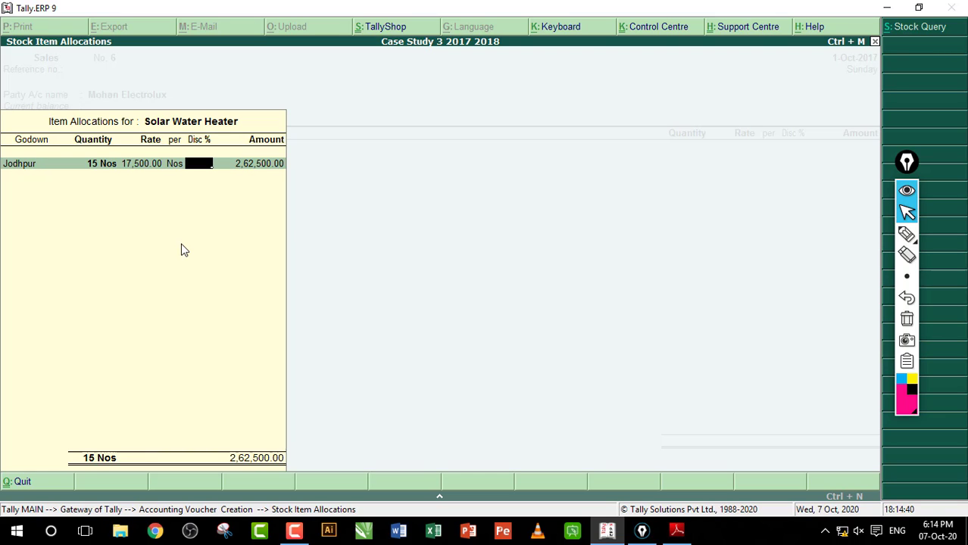
pyautogui.press('Return')
pyautogui.press('Return')
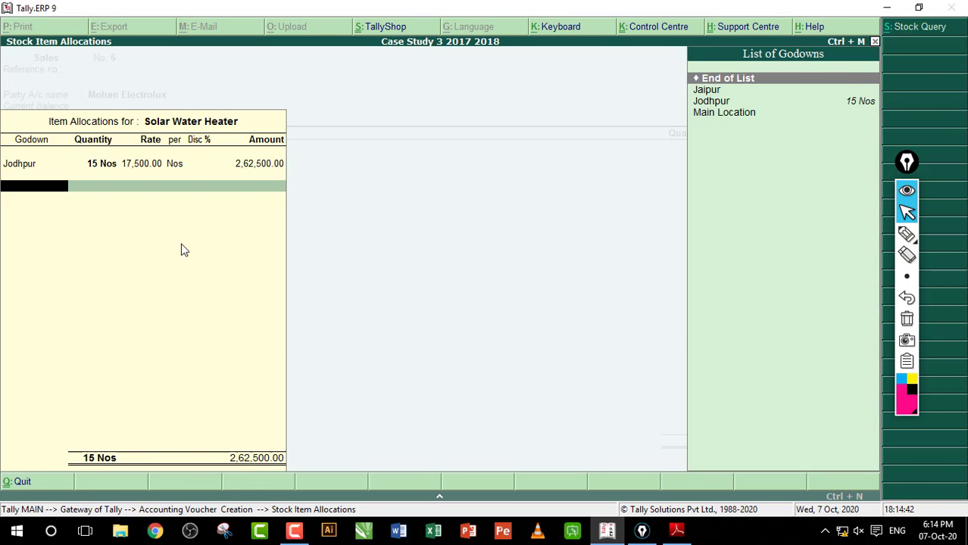
pyautogui.press('Return')
pyautogui.press('Return')
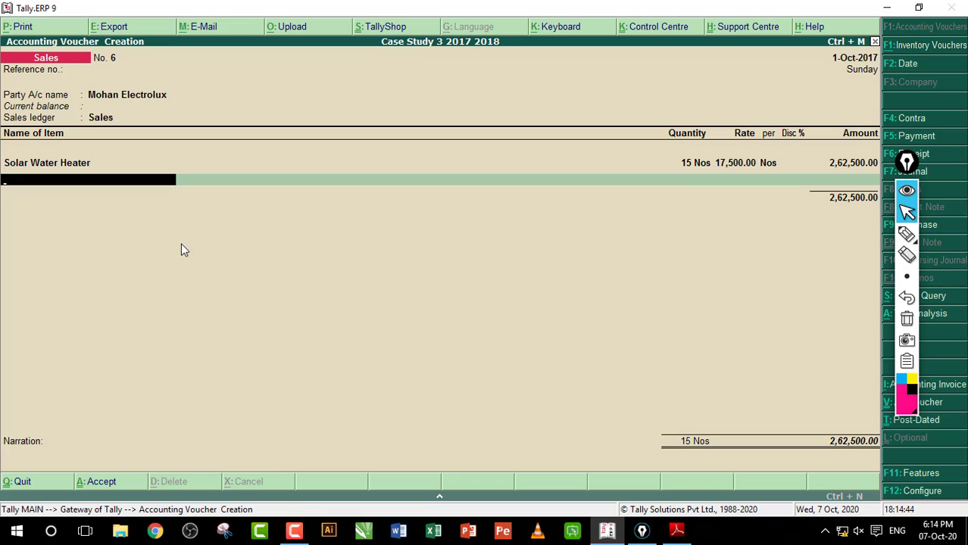
# Add Printers to the voucher from the Jodhpur godown, 5 Nos at a rate of 9,000 without discount.
pyautogui.write('P')
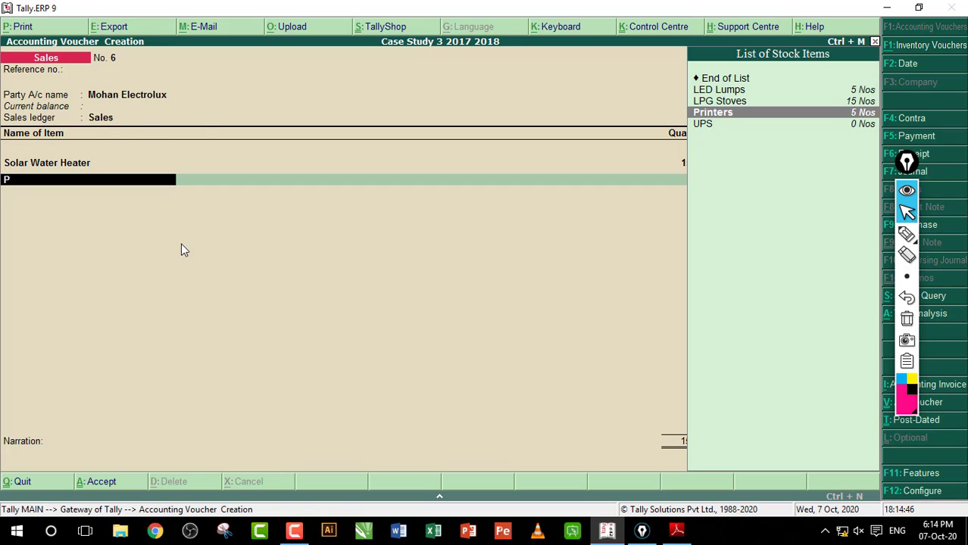
pyautogui.press('Return')
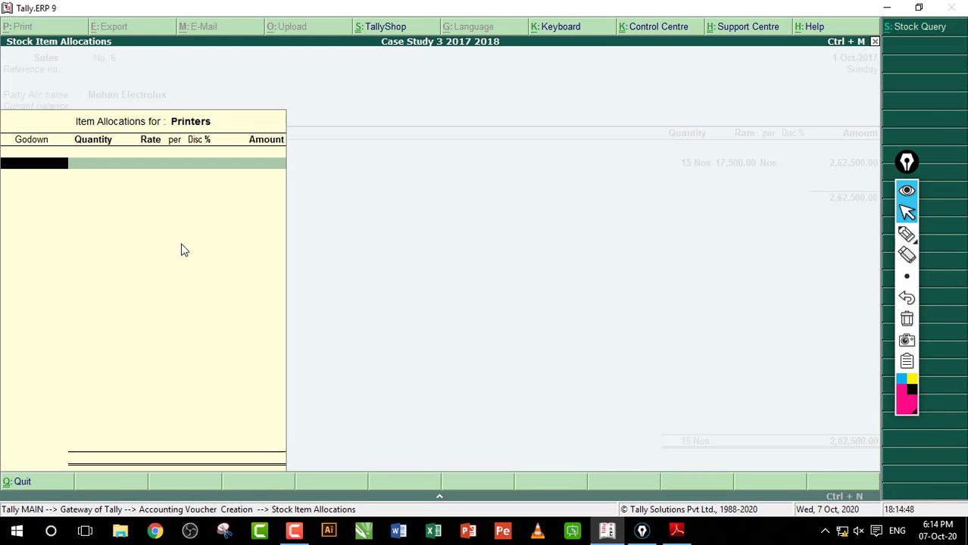
pyautogui.write('J')
pyautogui.press('Down')
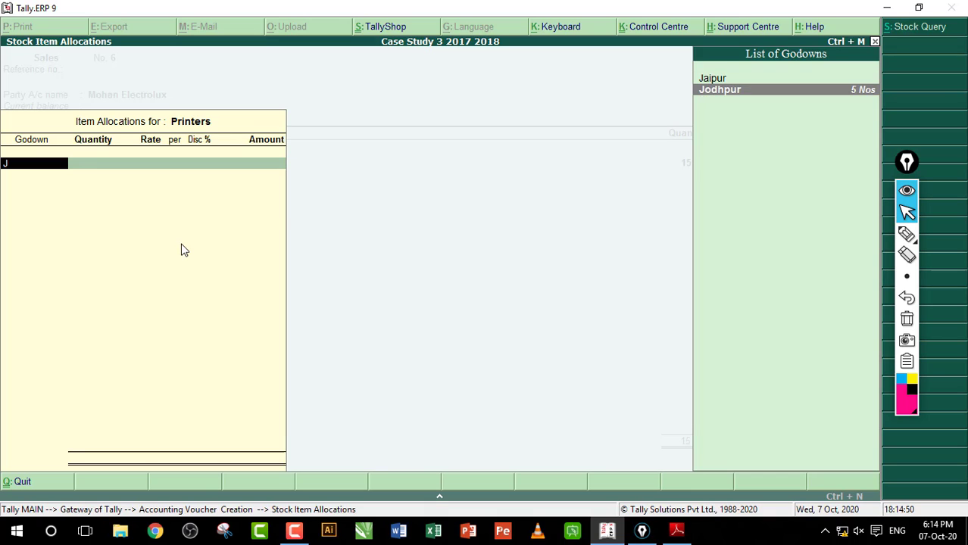
pyautogui.press('Return')
pyautogui.write('5')
pyautogui.press('Return')
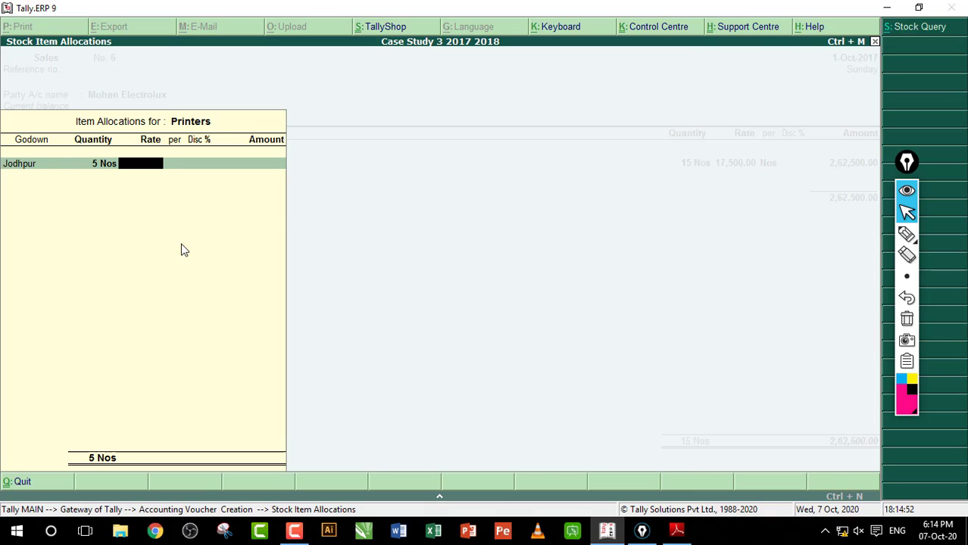
pyautogui.write('9,000')
pyautogui.press('Return')
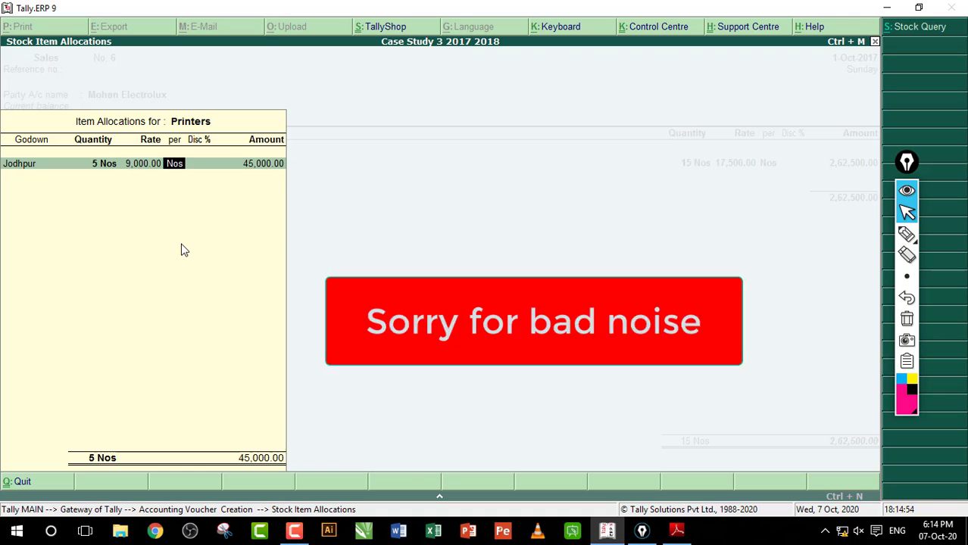
pyautogui.press('Return')
pyautogui.press('Return')
pyautogui.press('Return')
pyautogui.press('Return')
pyautogui.press('Return')
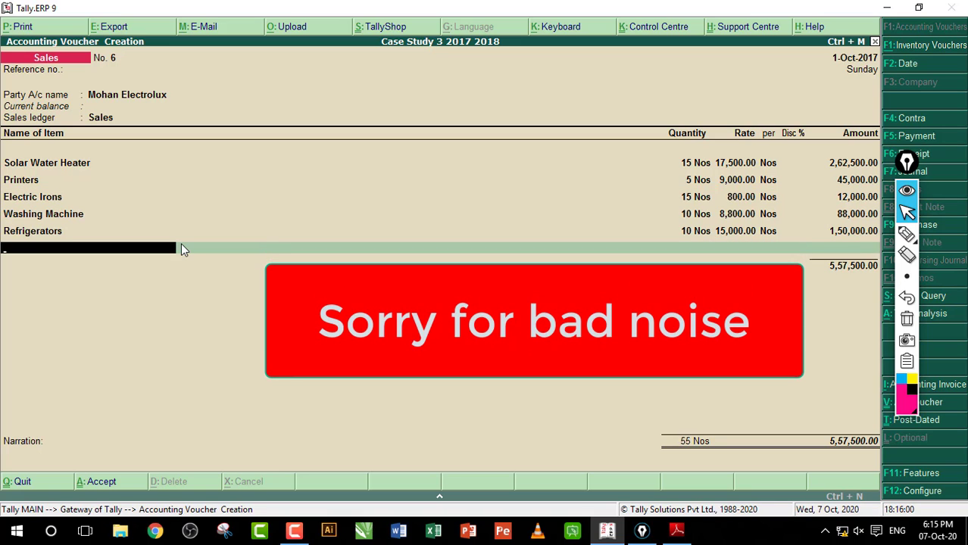
# End the item list, add the IGST ledger, and save the sales voucher with a blank narration.
pyautogui.press('Return')
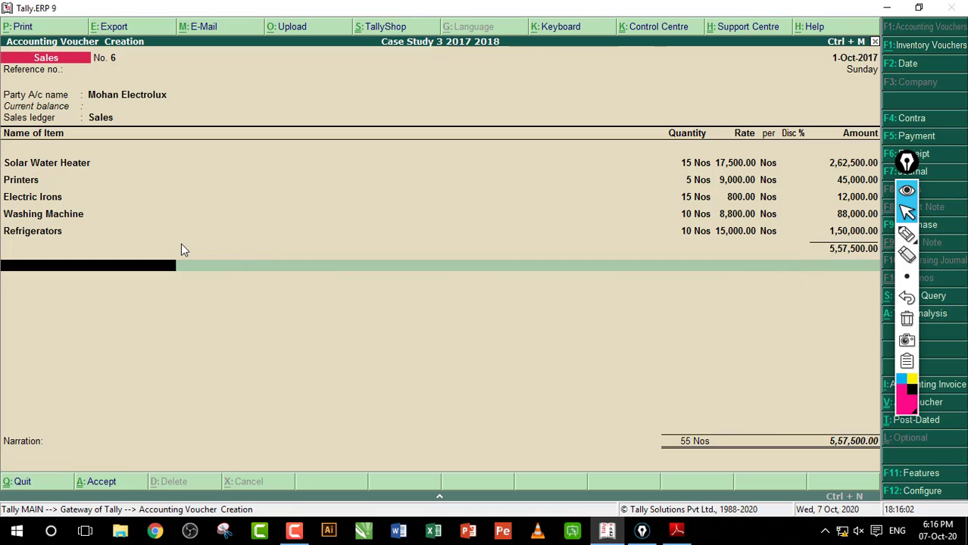
pyautogui.write('I')
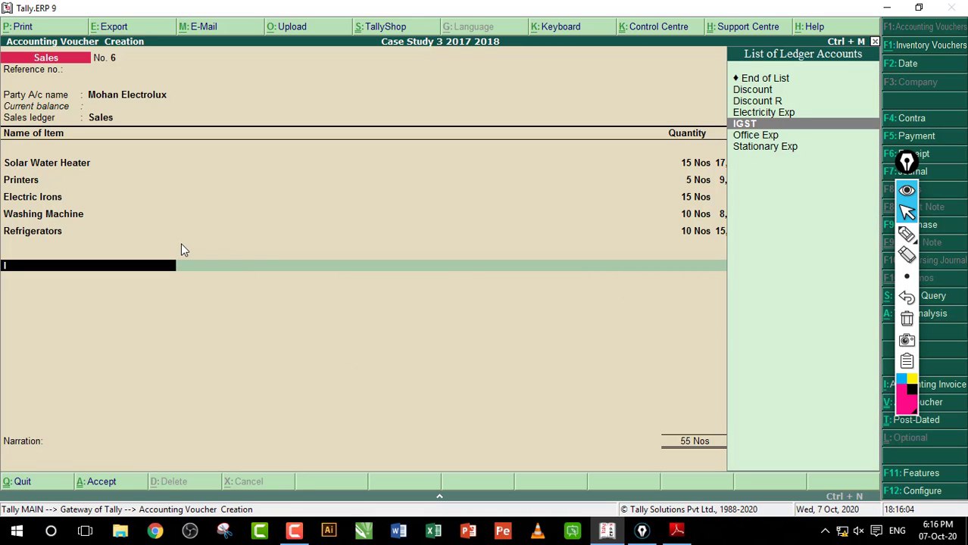
pyautogui.press('Return')
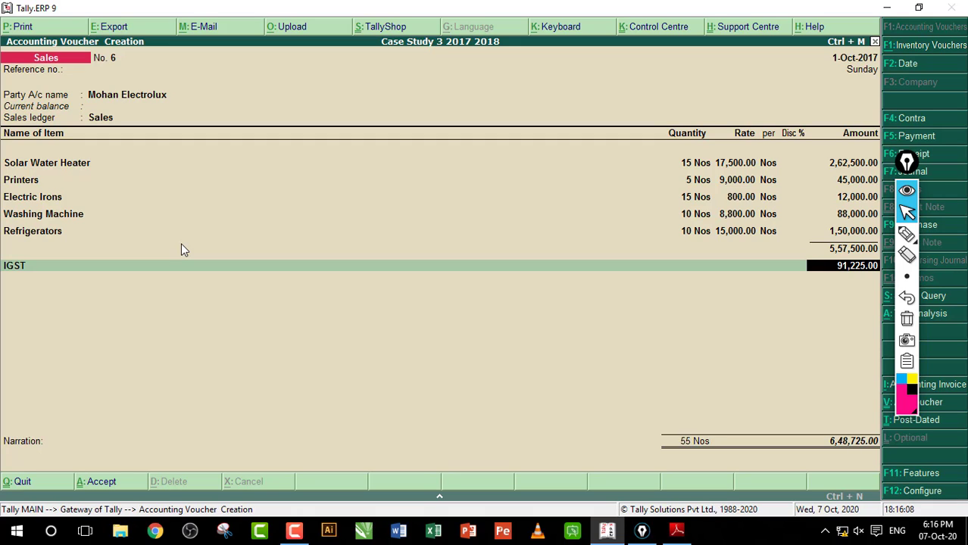
pyautogui.press('Return')
pyautogui.press('Return')
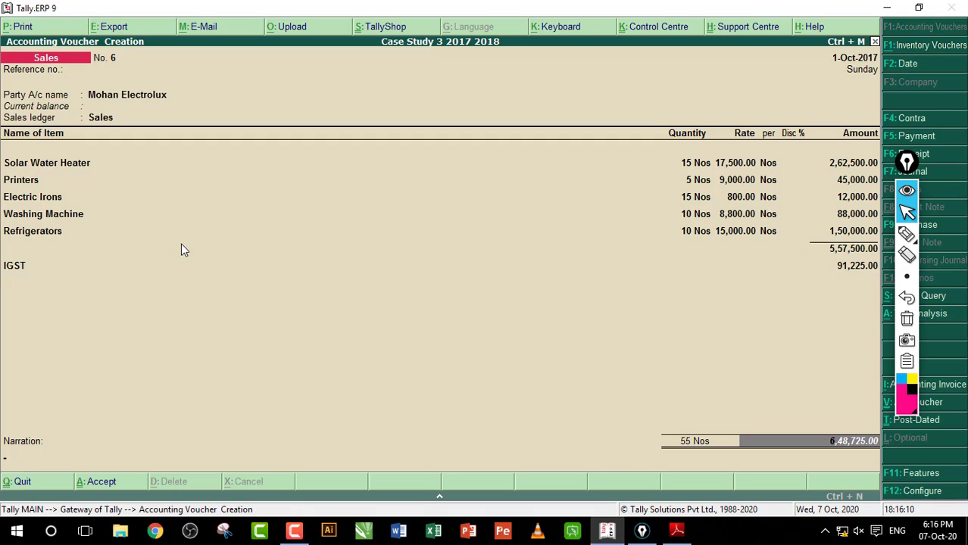
pyautogui.press('Return')
pyautogui.press('Return')
pyautogui.press('Return')
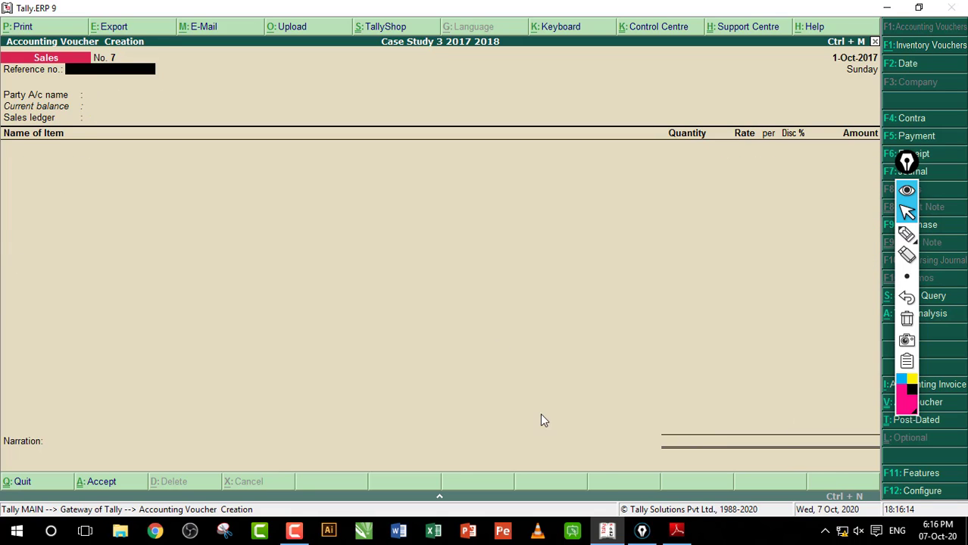
# Read transaction 53 about the Digi World cheque in the case study PDF, then start a receipt voucher in Tally.ERP 9.
pyautogui.click(677, 530)
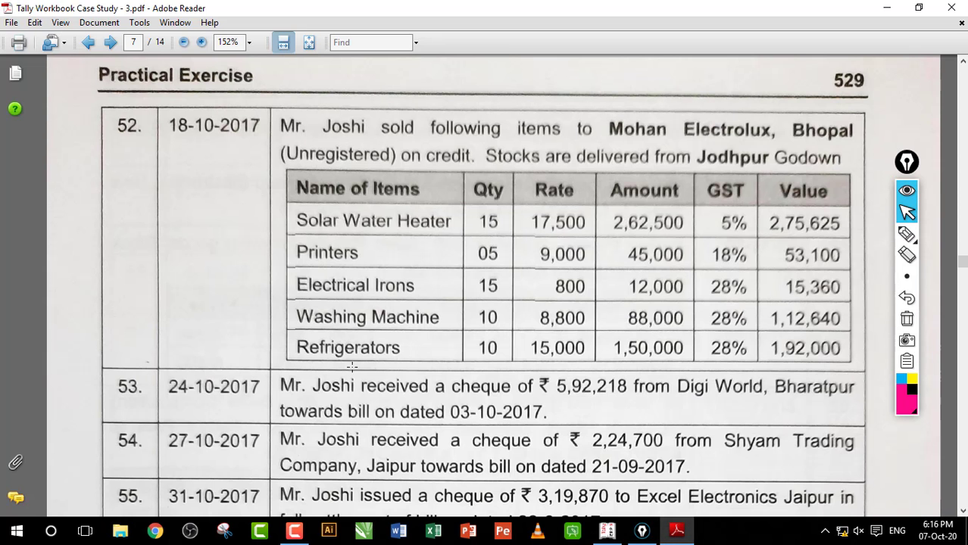
pyautogui.moveTo(338, 369); pyautogui.dragTo(529, 407)
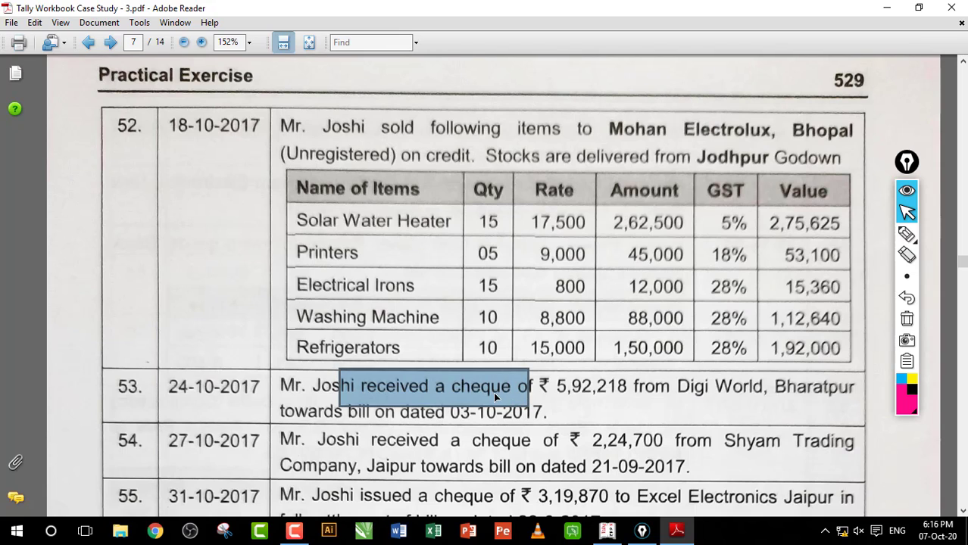
pyautogui.click(526, 393)
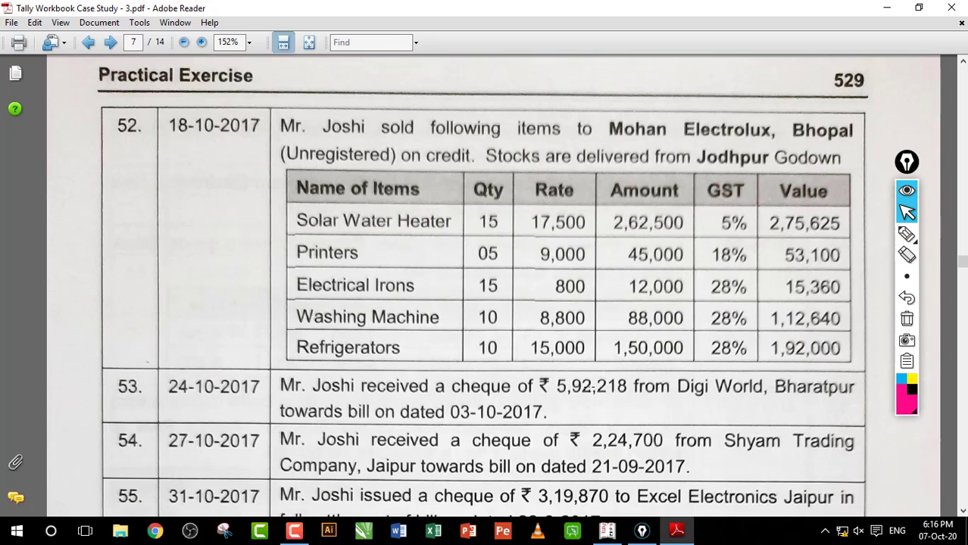
pyautogui.moveTo(673, 371); pyautogui.dragTo(761, 409)
pyautogui.click(729, 399)
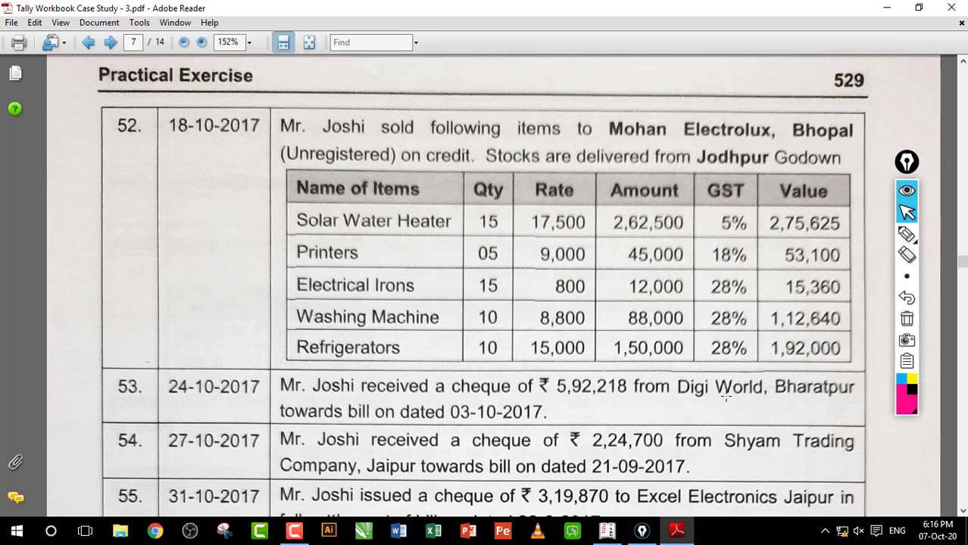
pyautogui.click(606, 531)
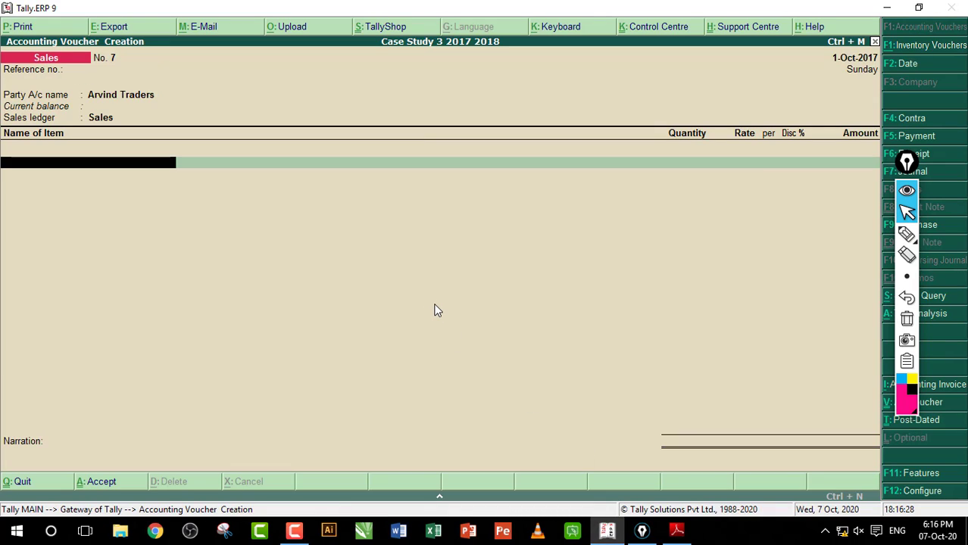
pyautogui.press('F6')
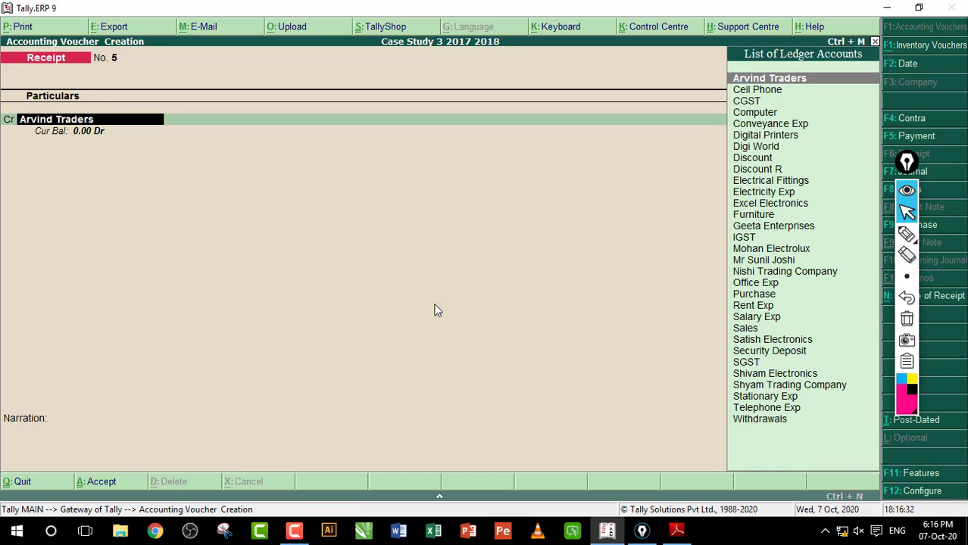
# Credit Digi World with 5,92,218 in the receipt voucher.
pyautogui.write('D')
pyautogui.press('Down')
pyautogui.press('Down')
pyautogui.press('Return')
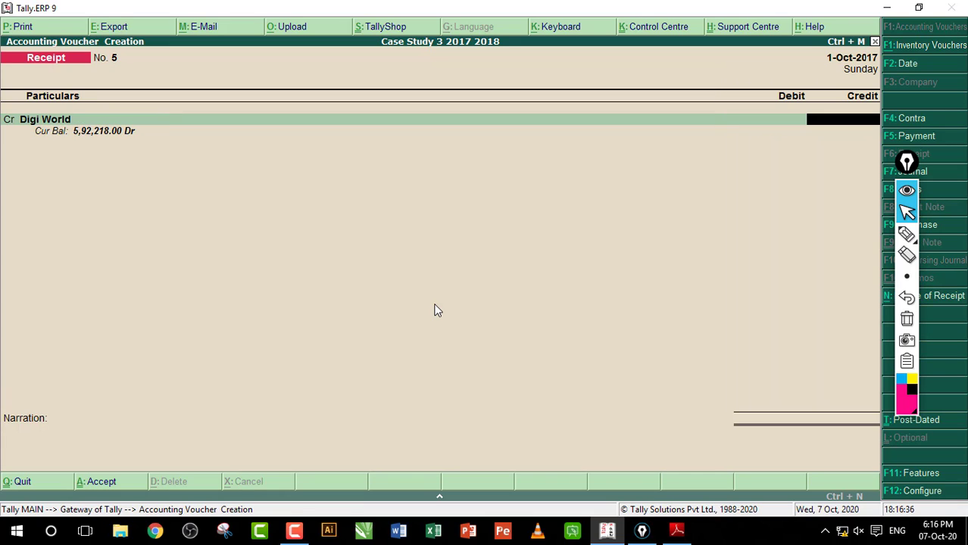
pyautogui.write('592218')
pyautogui.press('Return')
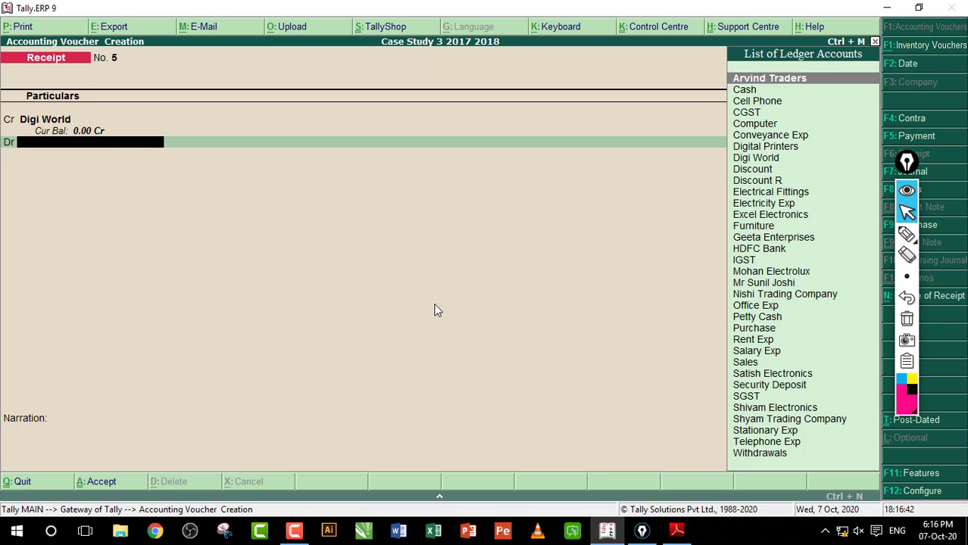
# Recheck transaction 53 in the case study PDF, then debit HDFC Bank in Tally.ERP 9 and save the receipt with a blank narration.
pyautogui.click(676, 530)
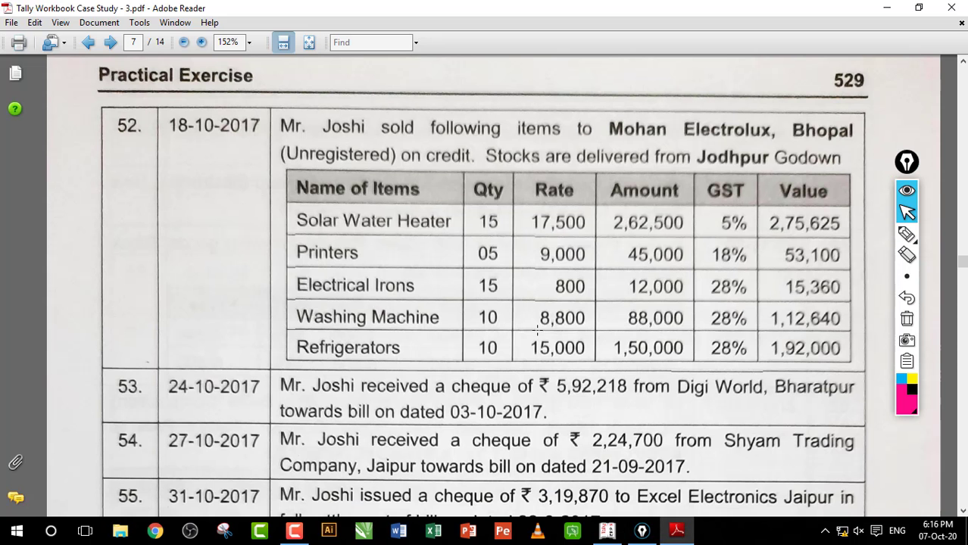
pyautogui.moveTo(418, 378); pyautogui.dragTo(528, 409)
pyautogui.click(489, 402)
pyautogui.click(606, 530)
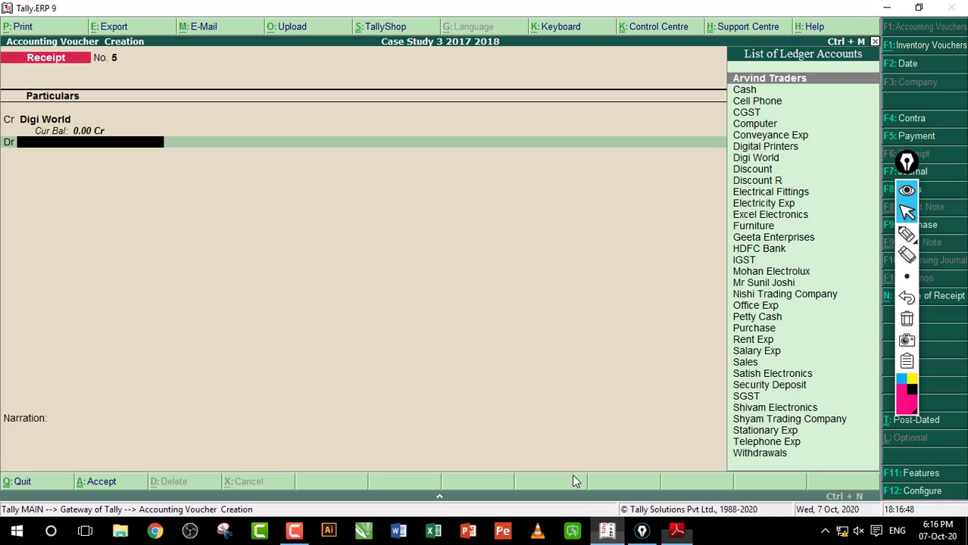
pyautogui.write('H')
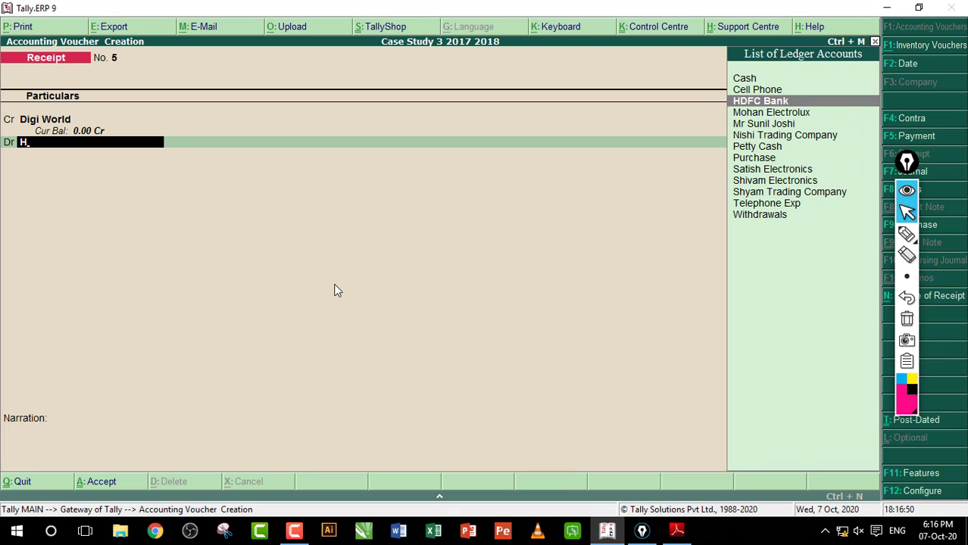
pyautogui.press('Return')
pyautogui.press('Return')
pyautogui.press('Return')
pyautogui.press('Return')
pyautogui.press('Return')
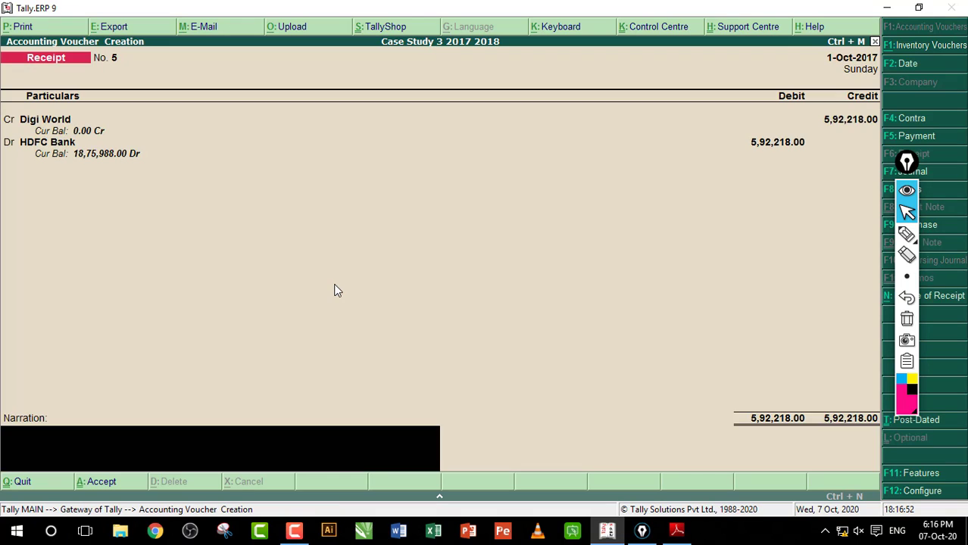
pyautogui.press('Return')
pyautogui.press('Return')
# Read transaction 54 in the case study PDF, then choose Shyam Trading Company as the credited ledger of the new Tally.ERP 9 receipt.
pyautogui.hotkey('alt', 'Tab')
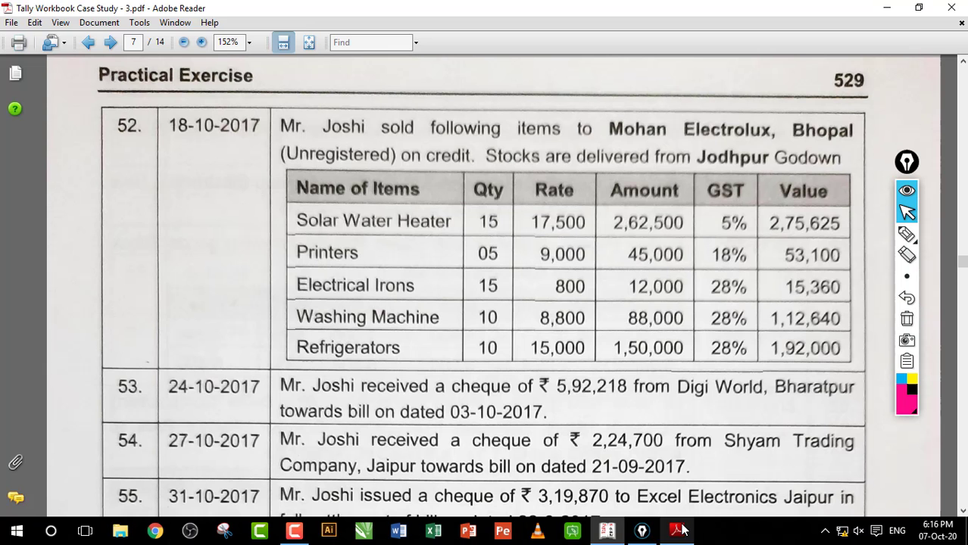
pyautogui.scroll(-3, 547, 379)
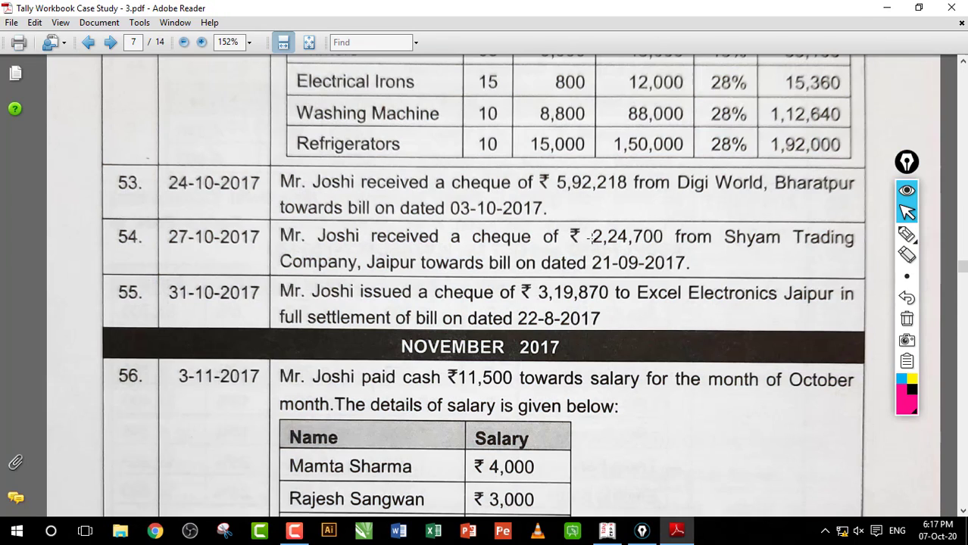
pyautogui.moveTo(582, 222); pyautogui.dragTo(689, 248)
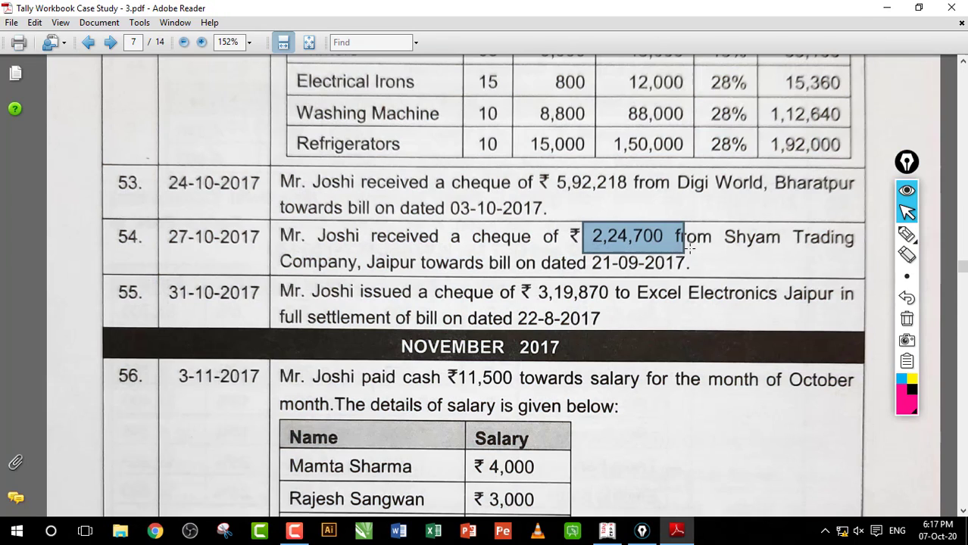
pyautogui.click(418, 258)
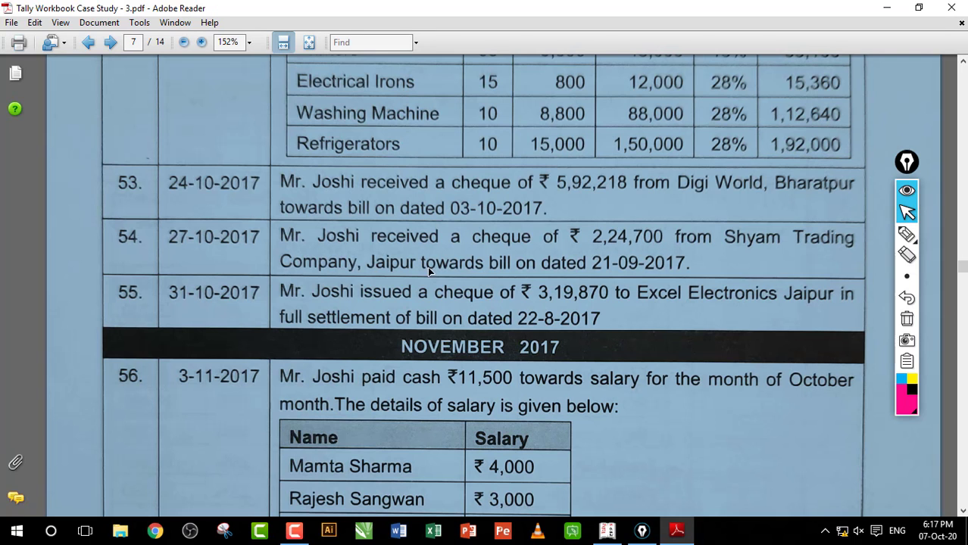
pyautogui.click(605, 531)
pyautogui.write('S')
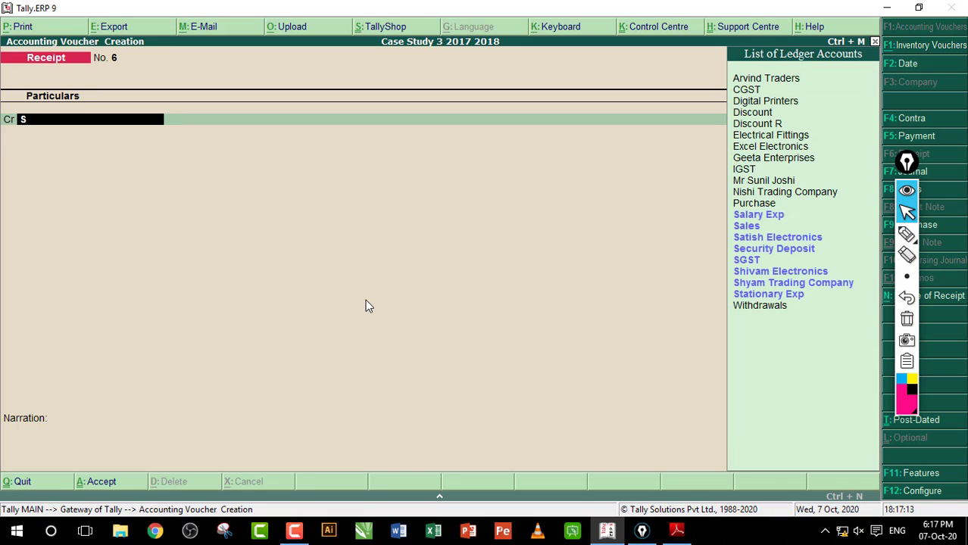
pyautogui.write('hy')
pyautogui.press('Return')
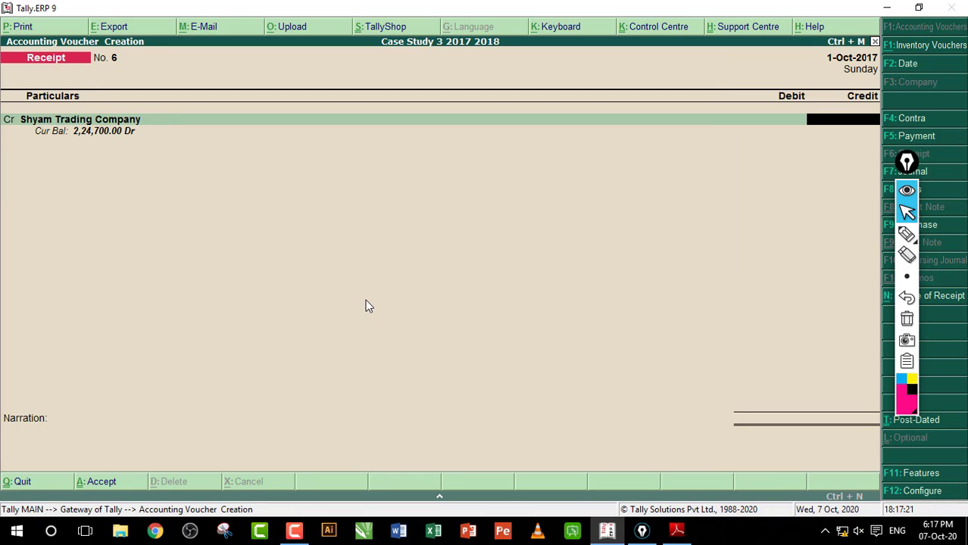
# Enter 2,24,700 against bill reference 4 for Shyam Trading Company, and debit HDFC Bank for the same amount.
pyautogui.write('2,24,700')
pyautogui.press('Return')
pyautogui.press('Return')
pyautogui.press('Return')
pyautogui.press('Return')
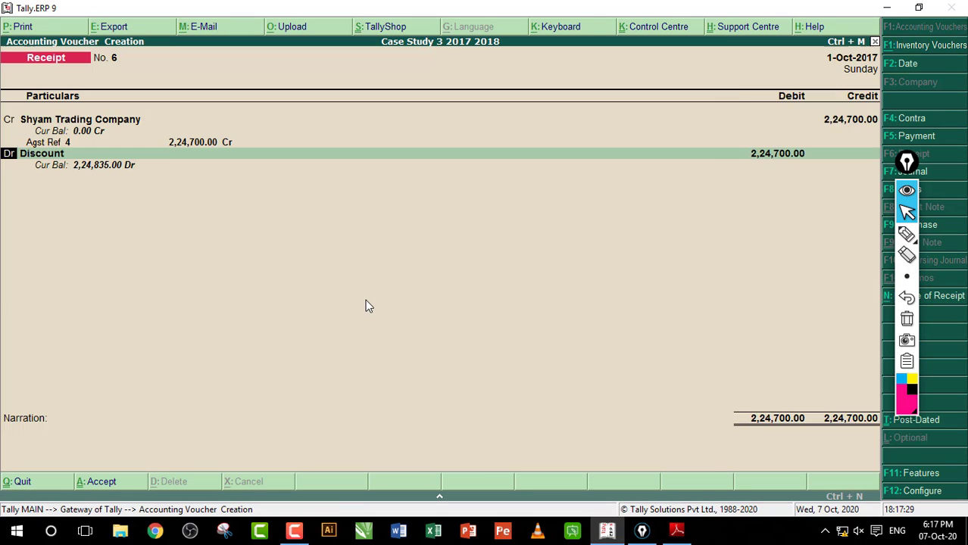
pyautogui.press('BackSpace')
pyautogui.press('Return')
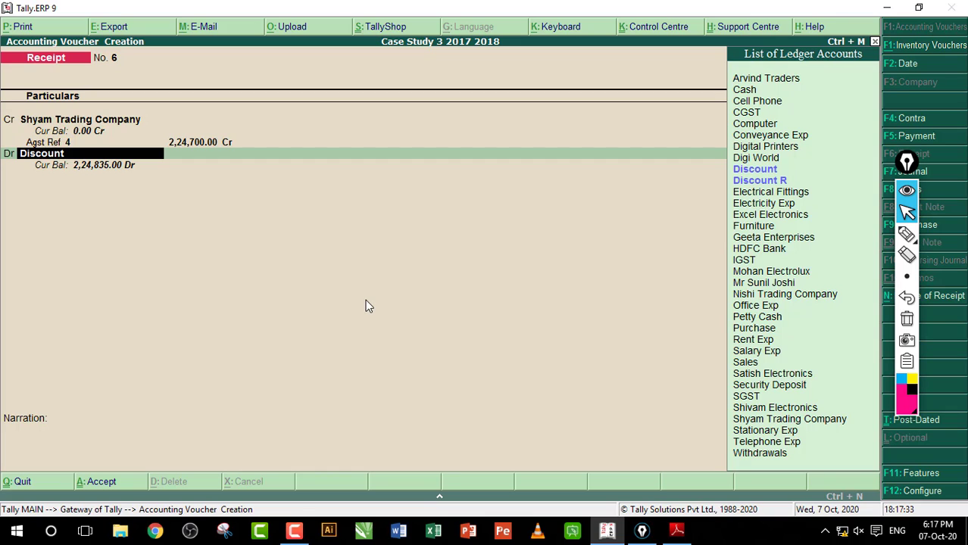
pyautogui.write('H')
pyautogui.press('Return')
pyautogui.press('Return')
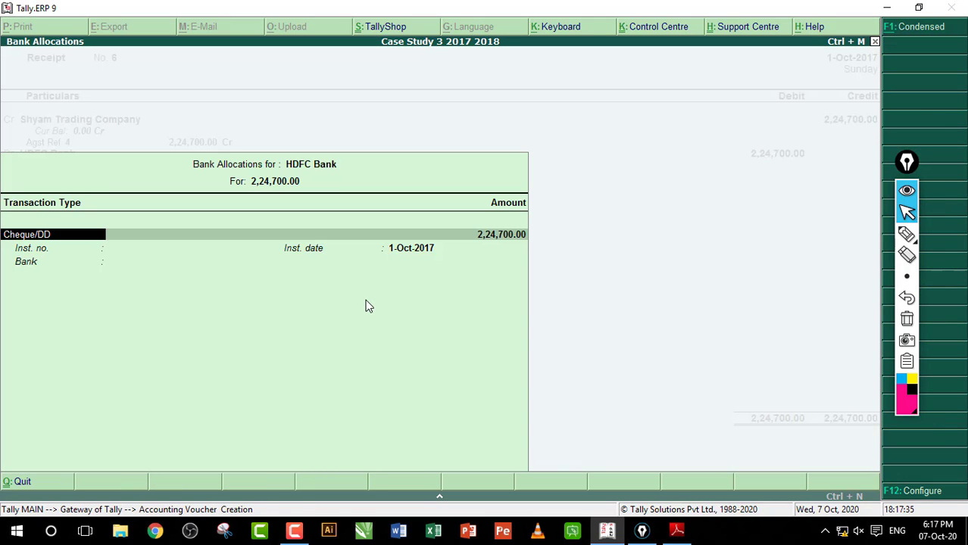
# Accept the Cheque/DD bank allocation without instrument details, and save the Shyam Trading Company receipt with a blank narration.
pyautogui.press('Return')
pyautogui.press('Return')
pyautogui.press('Return')
pyautogui.press('Return')
pyautogui.press('Return')
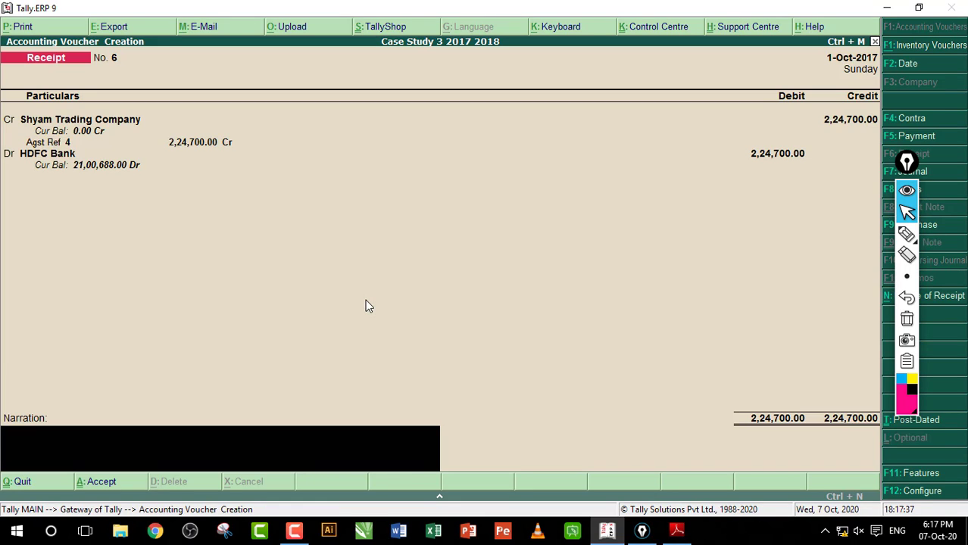
pyautogui.press('Return')
pyautogui.press('Return')
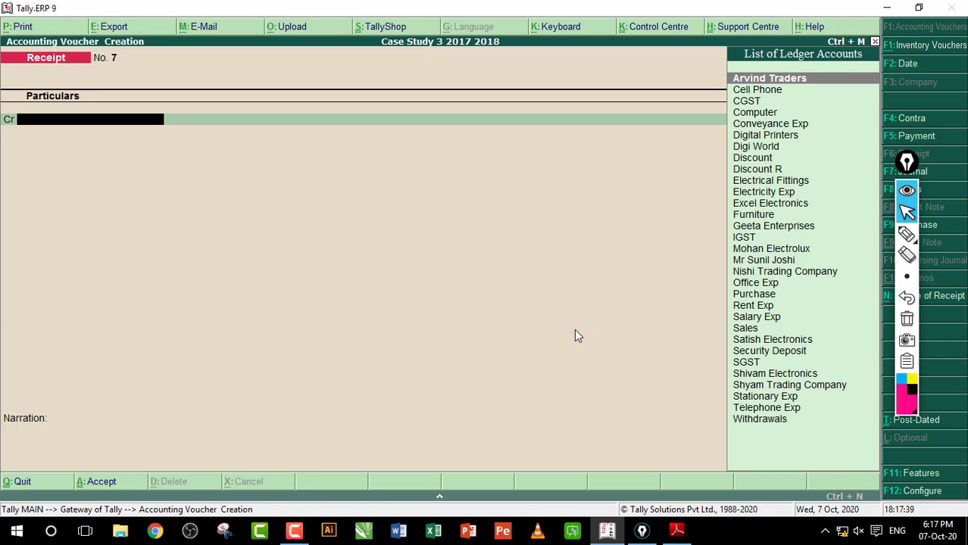
# Read transaction 55 about the Excel Electronics cheque in the case study PDF, then start a payment voucher in Tally.ERP 9.
pyautogui.click(676, 530)
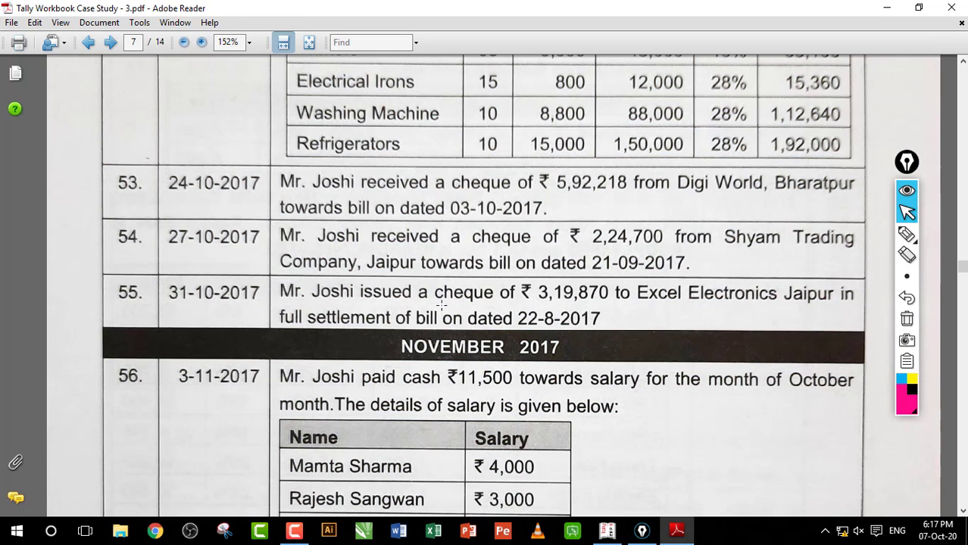
pyautogui.moveTo(333, 279); pyautogui.dragTo(526, 302)
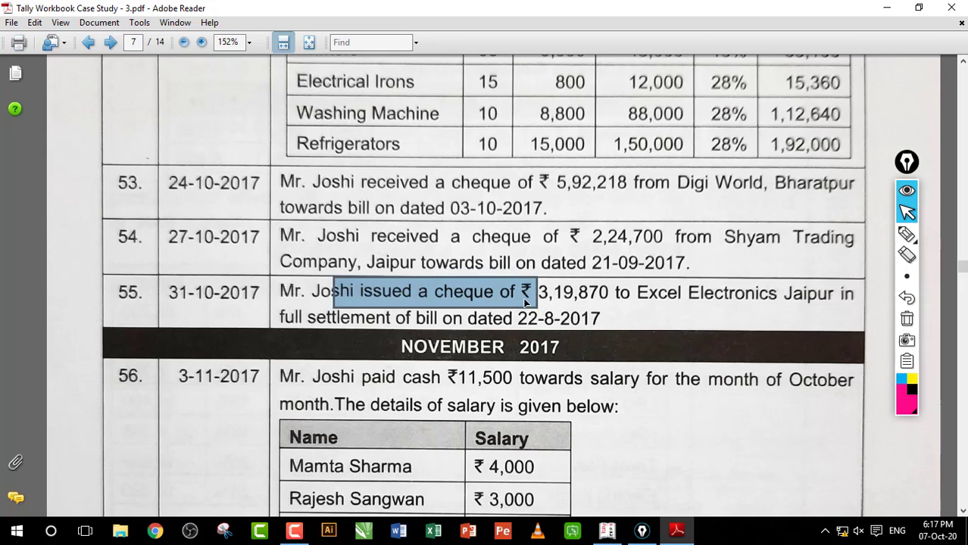
pyautogui.click(497, 296)
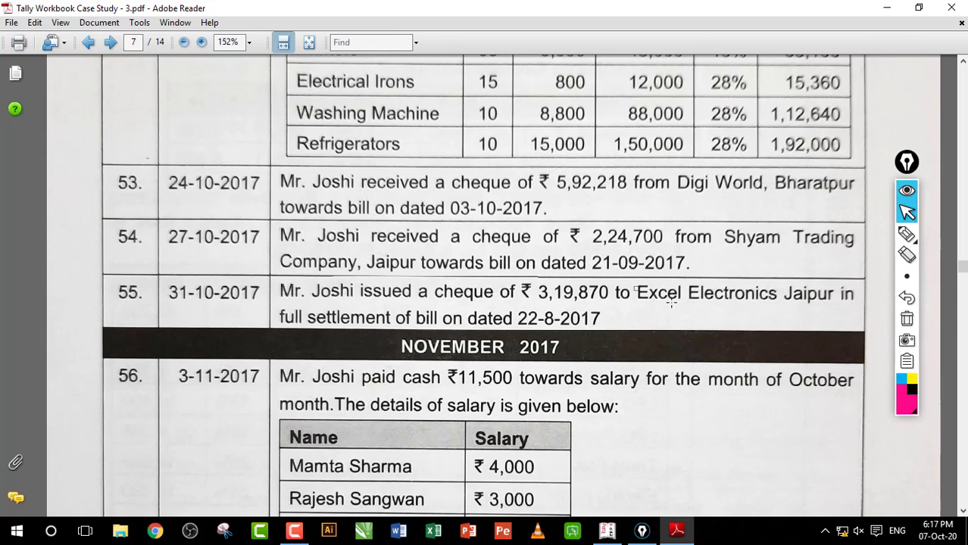
pyautogui.moveTo(633, 285); pyautogui.dragTo(742, 322)
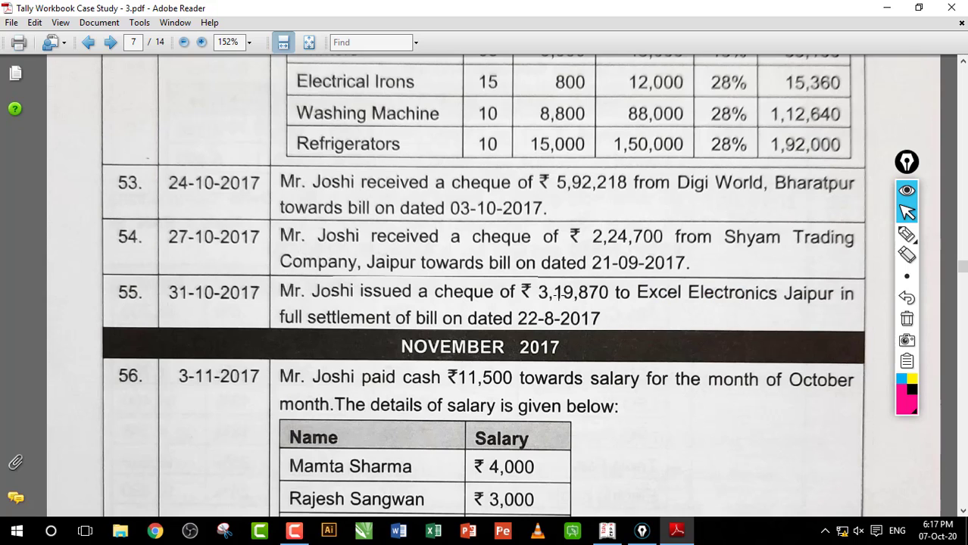
pyautogui.click(609, 533)
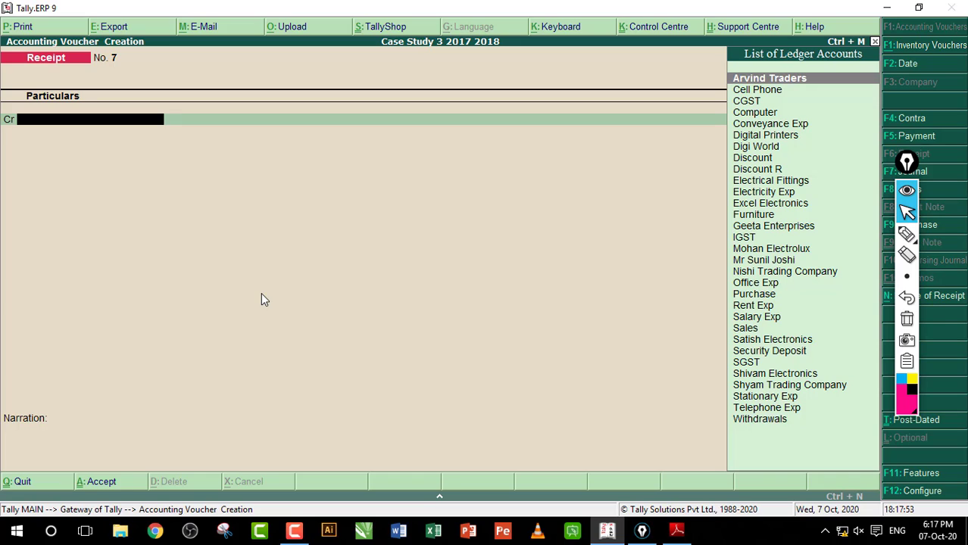
pyautogui.press('F5')
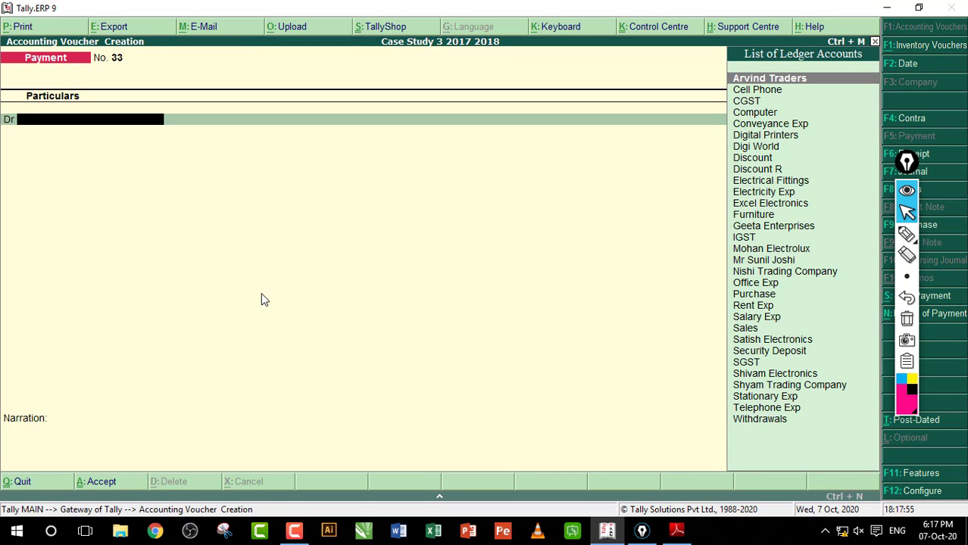
# Debit Excel Electronics with 3,19,870 in the payment voucher.
pyautogui.write('E')
pyautogui.press('Down')
pyautogui.press('Down')
pyautogui.press('Down')
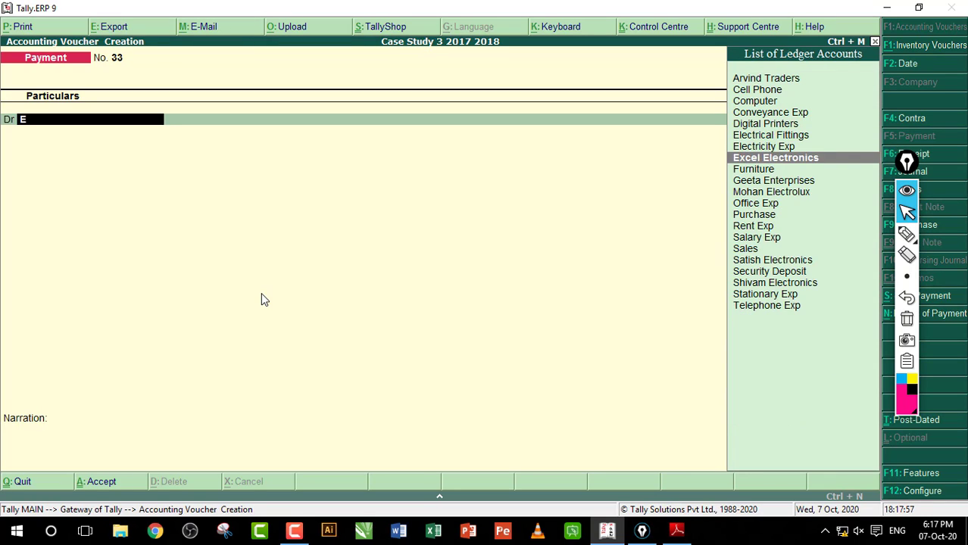
pyautogui.press('Return')
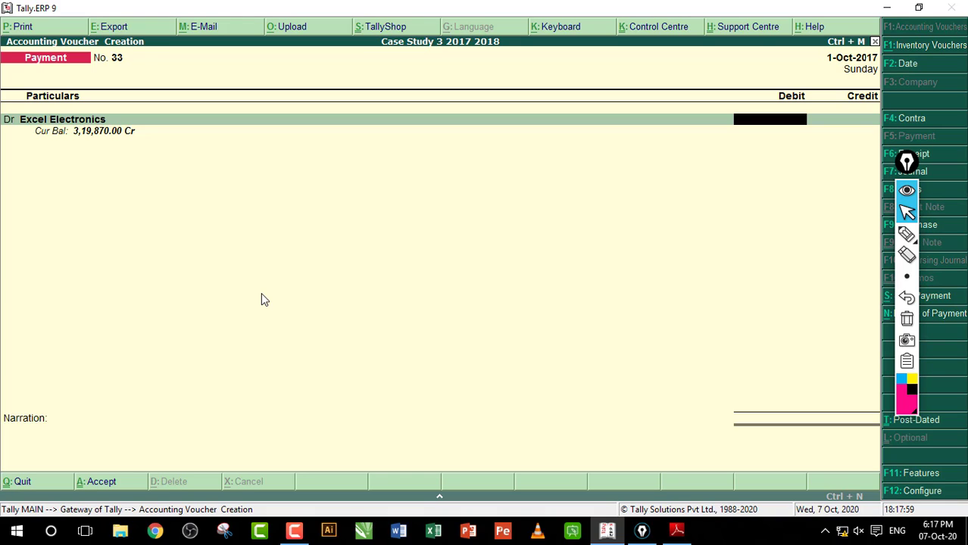
pyautogui.write('319870')
pyautogui.press('Return')
# Credit HDFC Bank, accept its bank allocation, and save the payment voucher with a blank narration.
pyautogui.write('H')
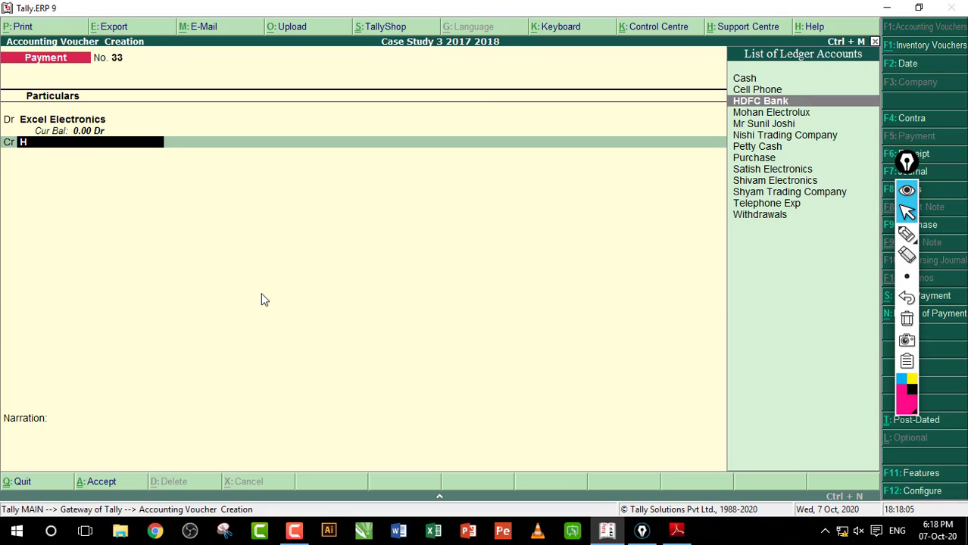
pyautogui.press('Return')
pyautogui.press('Return')
pyautogui.press('Return')
pyautogui.press('Return')
pyautogui.press('Return')
pyautogui.press('Return')
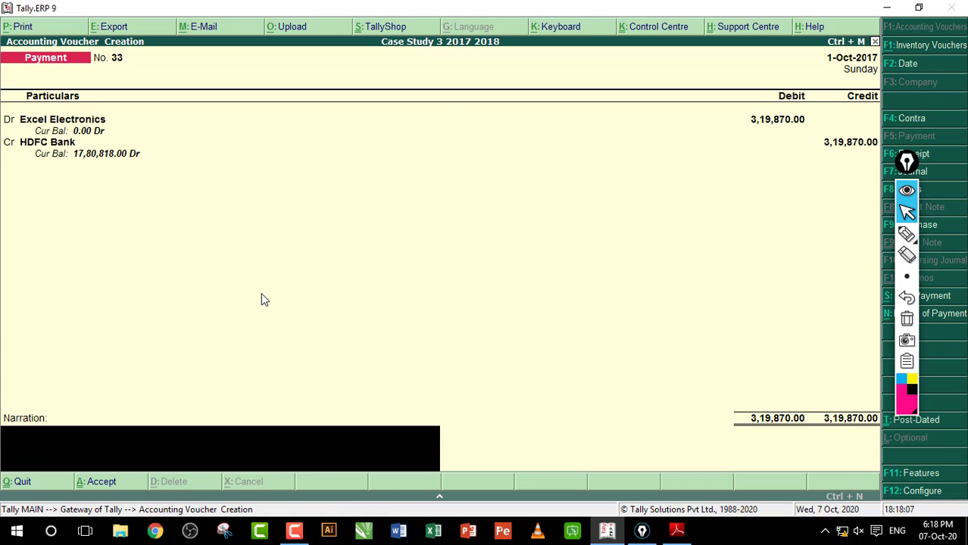
pyautogui.press('Return')
pyautogui.press('Return')
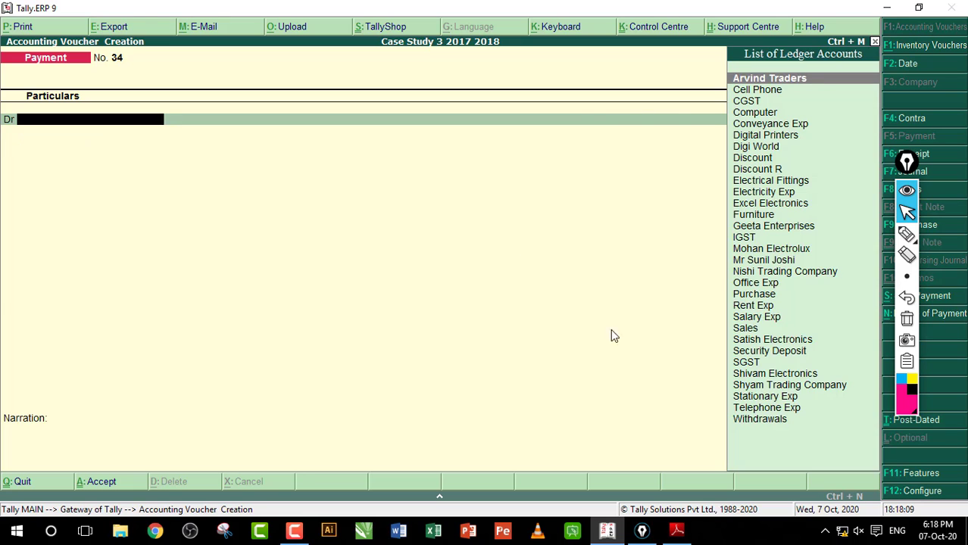
# Check the case study PDF for the end of the October transactions, then leave voucher entry in Tally.ERP 9 and display the Trial Balance.
pyautogui.click(676, 530)
pyautogui.click(457, 287)
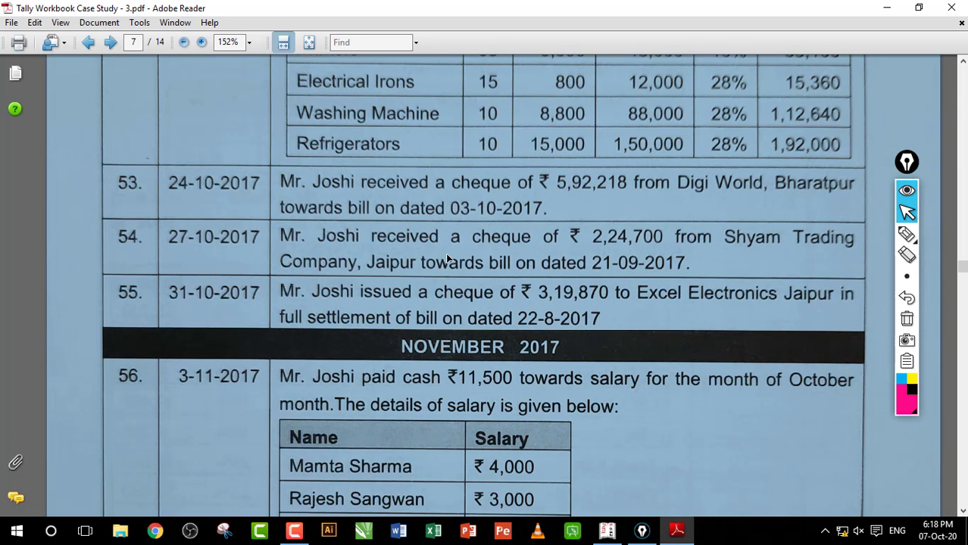
pyautogui.scroll(-2, 446, 259)
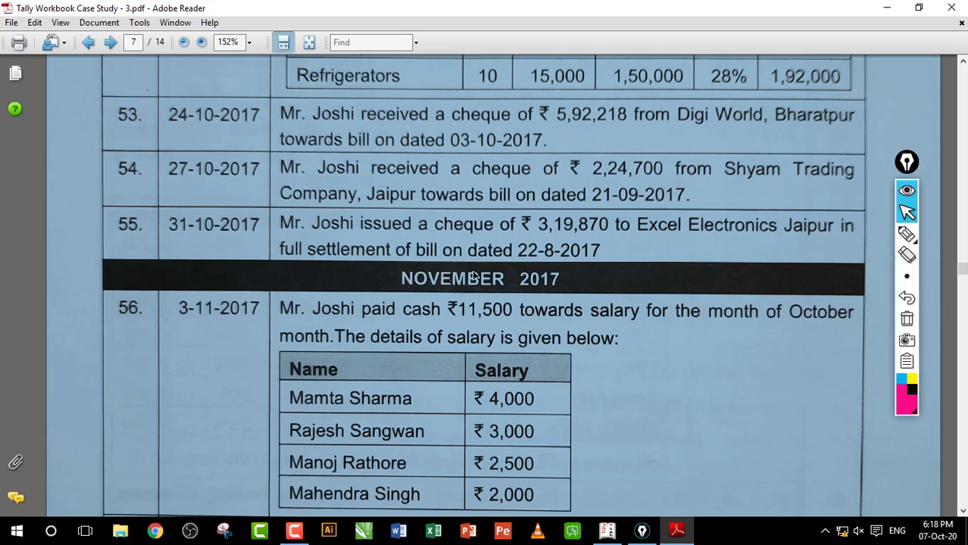
pyautogui.click(607, 531)
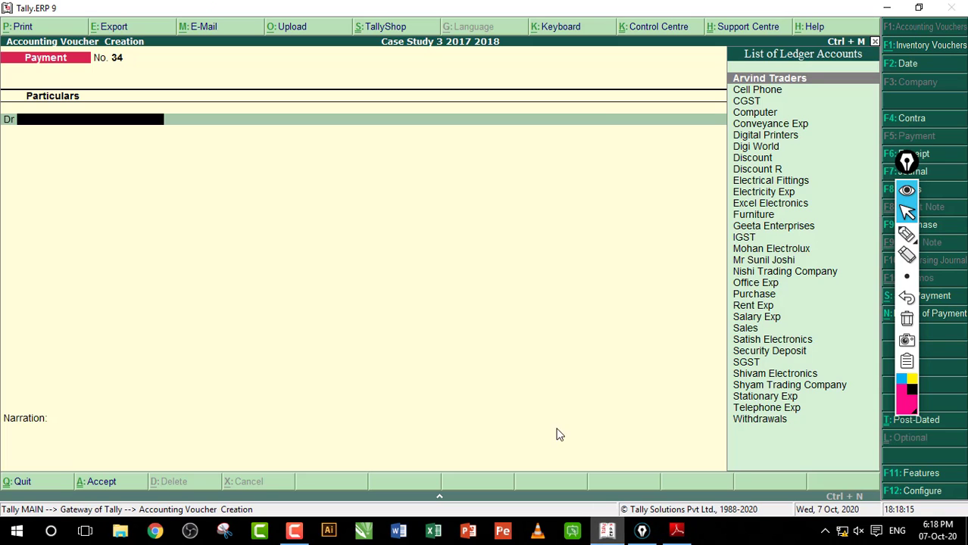
pyautogui.press('Escape')
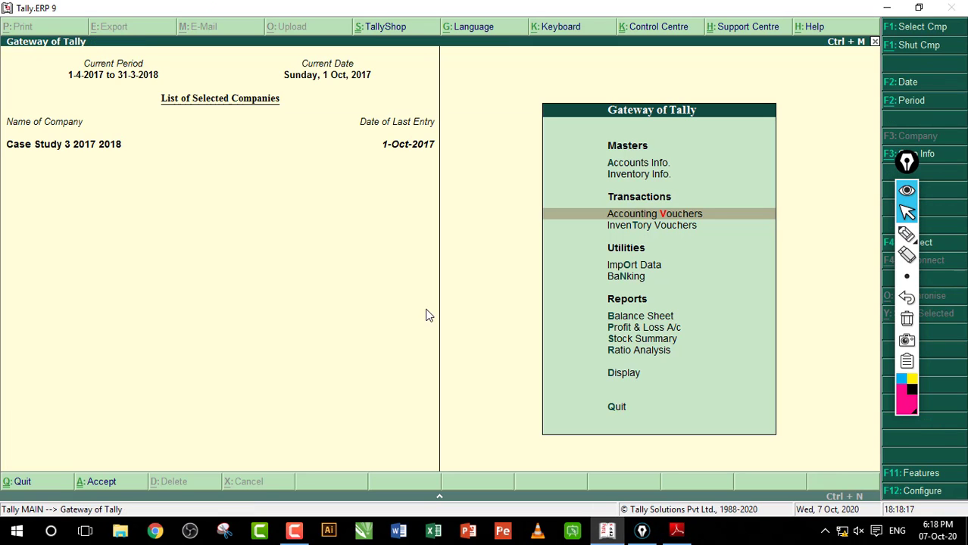
pyautogui.press('d')
pyautogui.press('t')
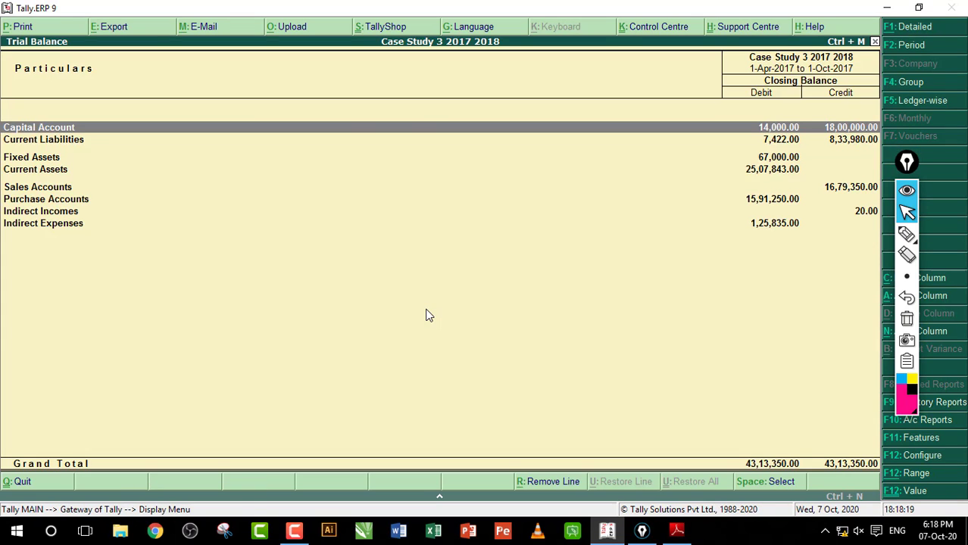
# Show the Trial Balance in detailed form and examine the closing balances from Capital Account through Indirect Expenses.
pyautogui.hotkey('alt', 'F1')
pyautogui.press('Down')
pyautogui.press('Down')
pyautogui.press('Down')
pyautogui.press('Down')
pyautogui.press('Down')
pyautogui.press('Down')
pyautogui.press('Down')
pyautogui.press('Down')
pyautogui.press('Down')
pyautogui.press('Down')
pyautogui.press('Down')
pyautogui.press('Down')
pyautogui.press('Down')
pyautogui.press('Down')
pyautogui.press('Down')
pyautogui.press('Down')
pyautogui.press('Down')
pyautogui.press('Down')
pyautogui.press('Down')
pyautogui.press('Down')
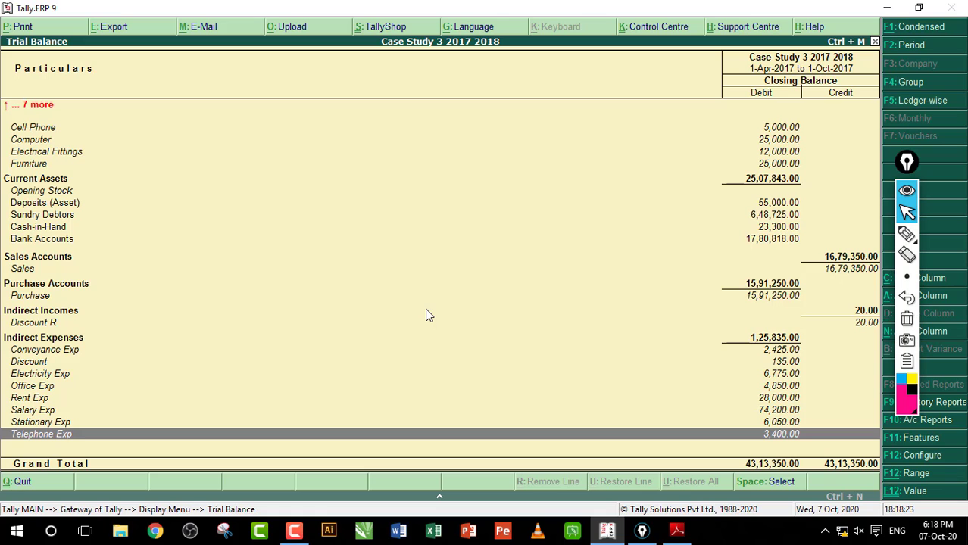
pyautogui.press('Up')
pyautogui.press('Up')
pyautogui.press('Up')
pyautogui.press('Up')
pyautogui.press('Up')
pyautogui.press('Up')
pyautogui.press('Up')
pyautogui.press('Up')
pyautogui.press('Up')
pyautogui.press('Up')
pyautogui.press('Up')
pyautogui.press('Up')
pyautogui.press('Up')
pyautogui.press('Up')
pyautogui.press('Up')
pyautogui.press('Up')
pyautogui.press('Up')
pyautogui.press('Up')
pyautogui.press('Up')
pyautogui.press('Up')
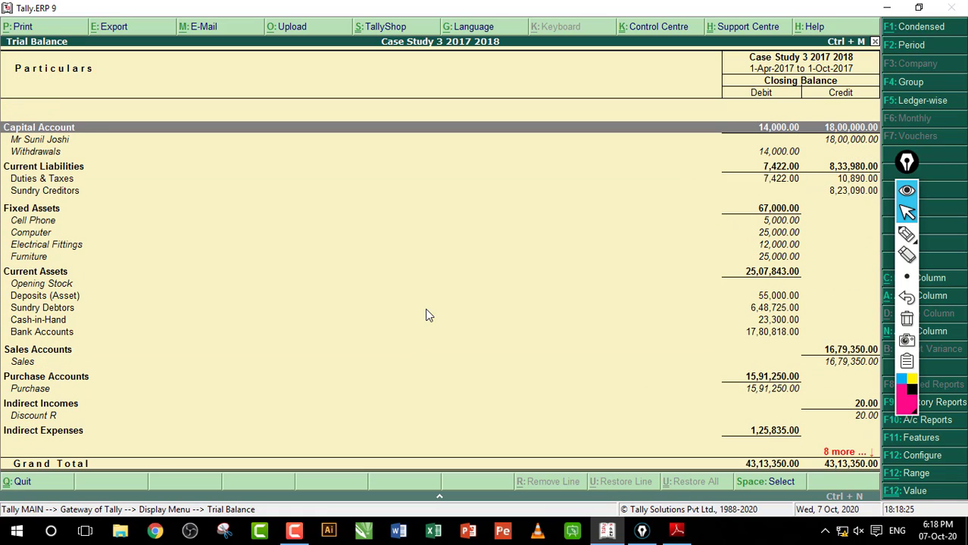
# Examine the Trial Balance rows from Capital Account down to Purchase, and close the report back to the Gateway of Tally.
pyautogui.press('Down')
pyautogui.press('Down')
pyautogui.press('Down')
pyautogui.press('Down')
pyautogui.press('Down')
pyautogui.press('Down')
pyautogui.press('Down')
pyautogui.press('Down')
pyautogui.press('Down')
pyautogui.press('Down')
pyautogui.press('Down')
pyautogui.press('Down')
pyautogui.press('Down')
pyautogui.press('Down')
pyautogui.press('Down')
pyautogui.press('Down')
pyautogui.press('Down')
pyautogui.press('Down')
pyautogui.press('Down')
pyautogui.press('Down')
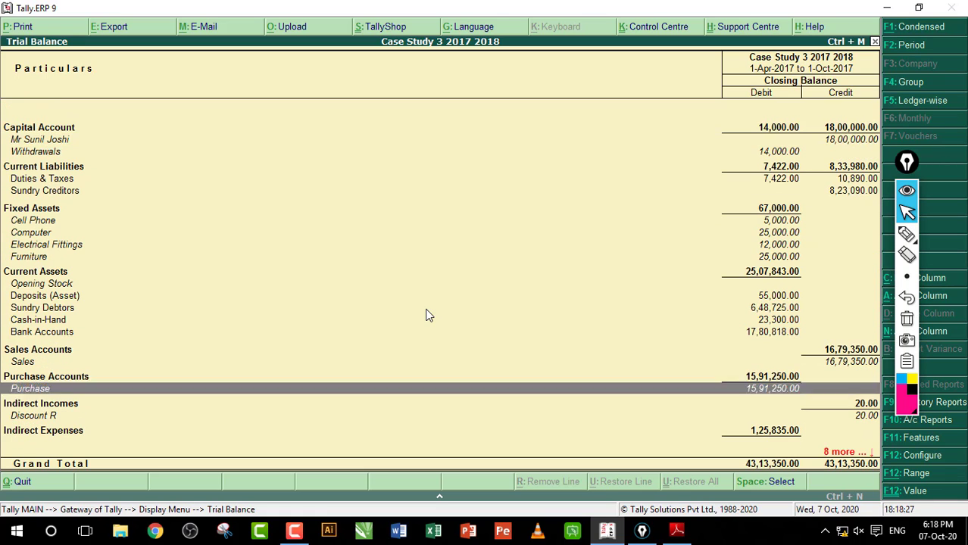
pyautogui.press('Escape')
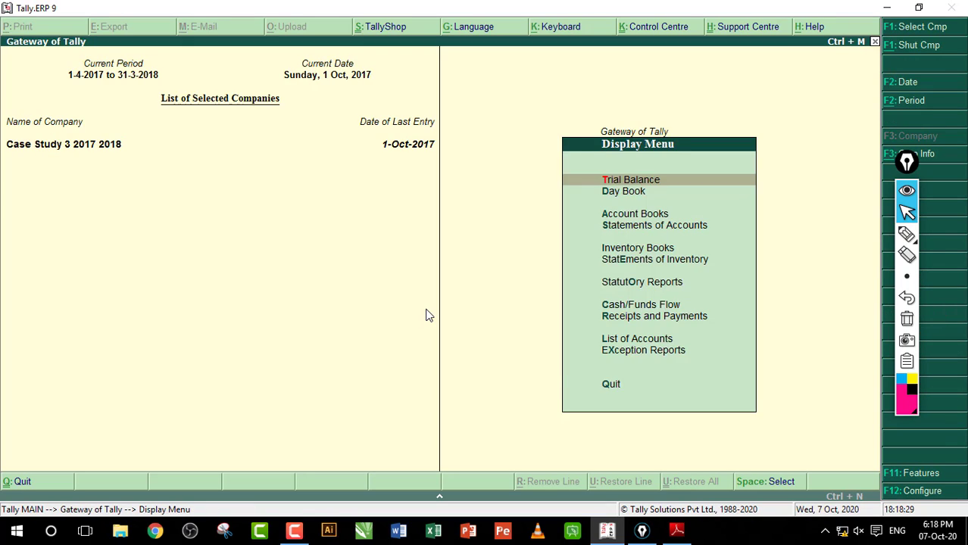
pyautogui.press('Escape')
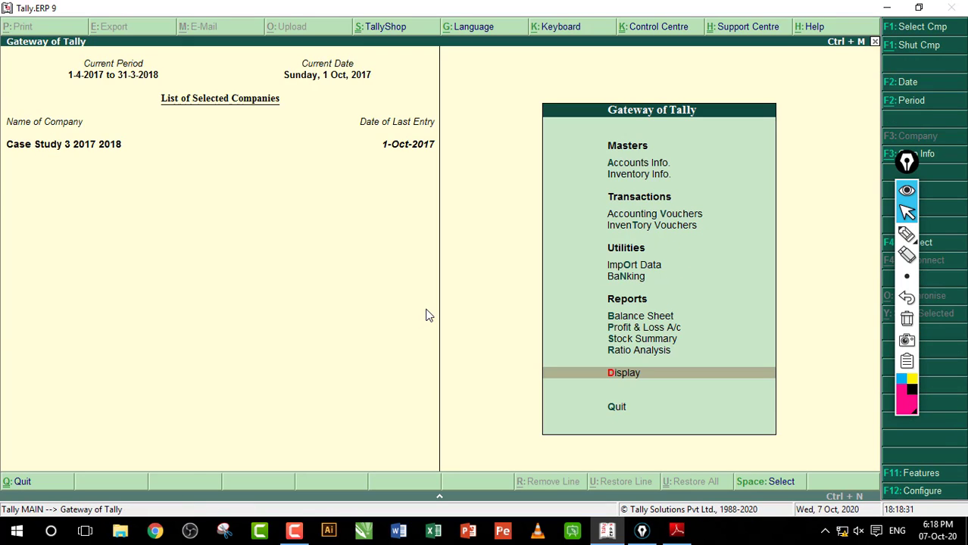
# Open the Statements of Inventory from the display reports.
pyautogui.press('Up')
pyautogui.press('Up')
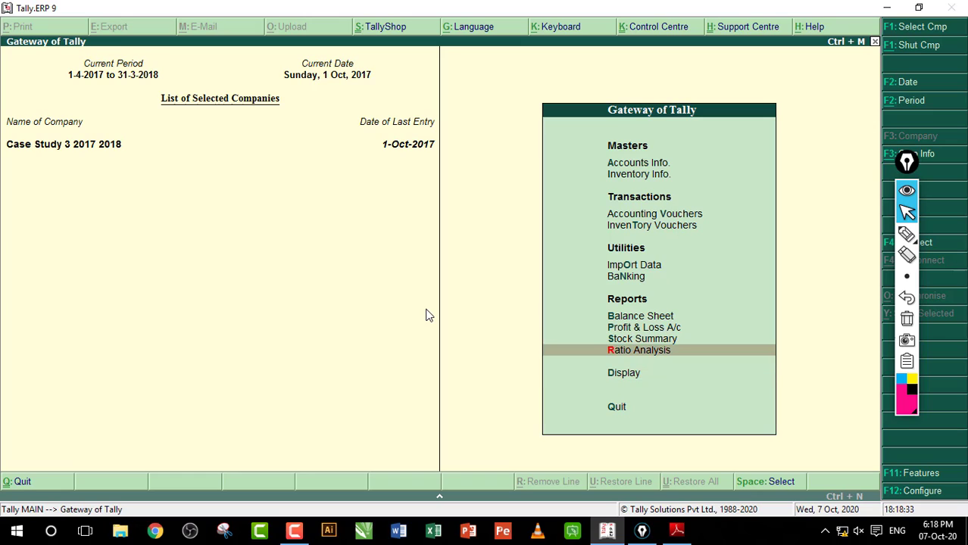
pyautogui.press('Down')
pyautogui.press('Down')
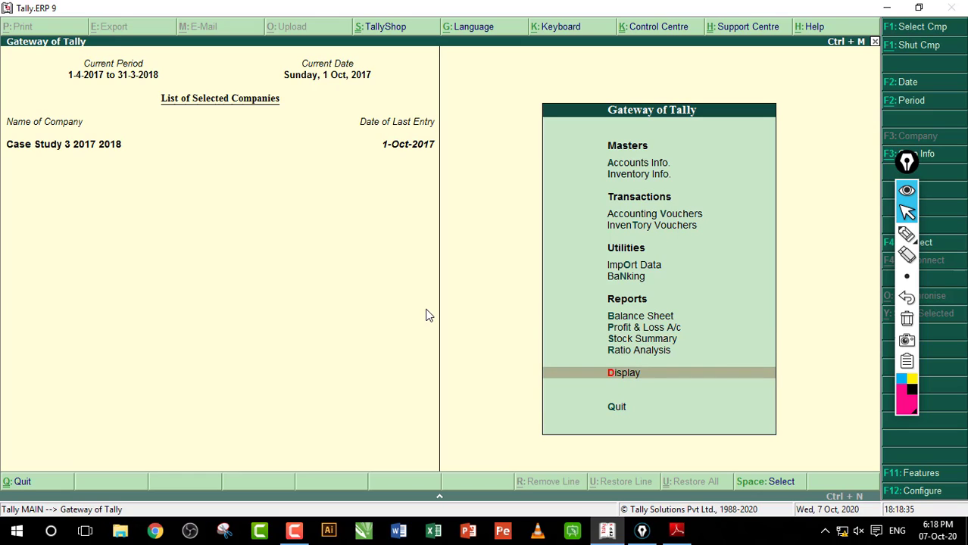
pyautogui.press('Return')
pyautogui.press('Down')
pyautogui.press('Down')
pyautogui.press('Down')
pyautogui.press('Down')
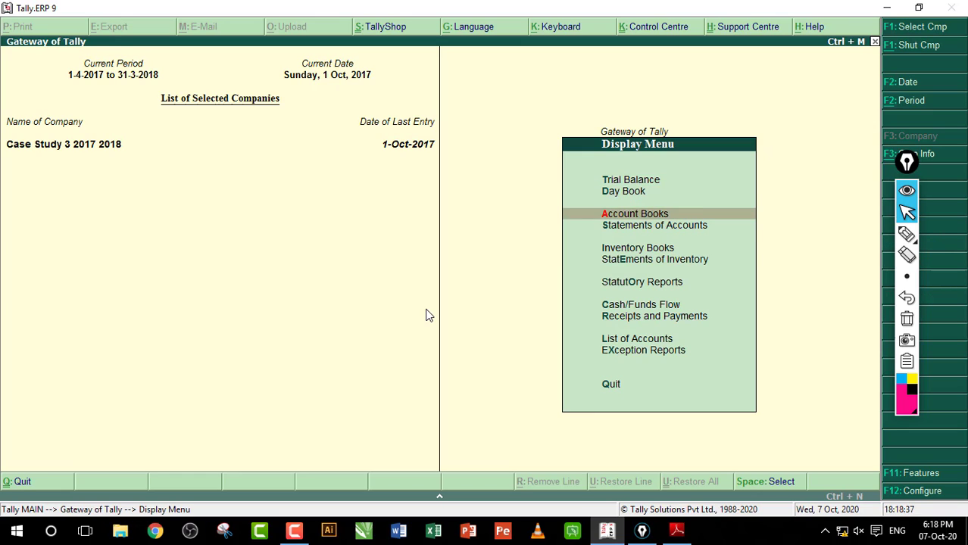
pyautogui.press('Down')
pyautogui.press('Return')
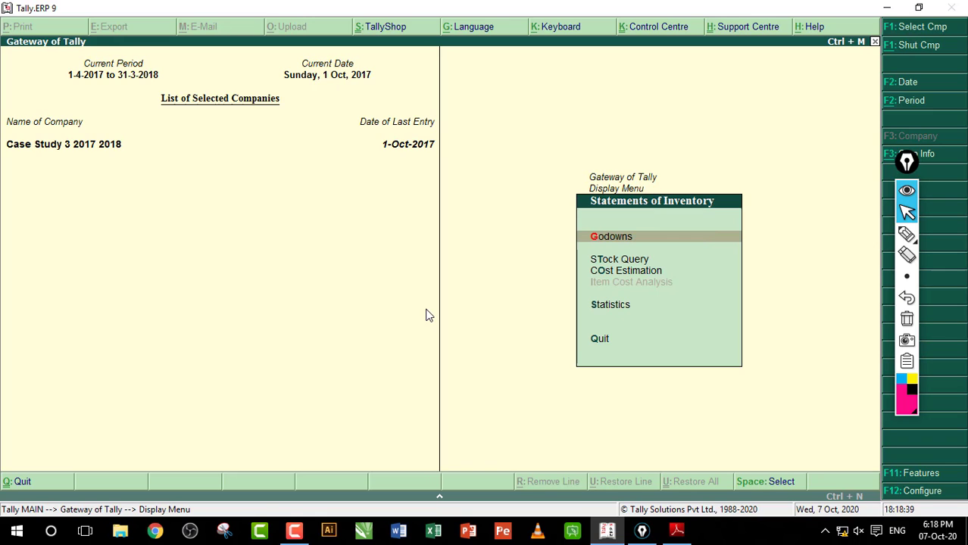
# Look through the list of godowns for the Godowns report, then leave it and return to the Gateway of Tally.
pyautogui.press('Return')
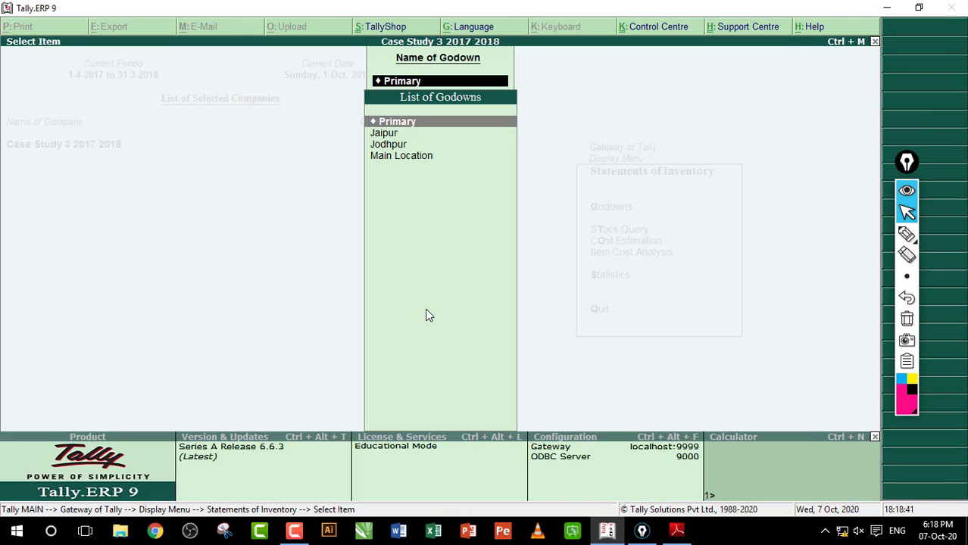
pyautogui.press('Down')
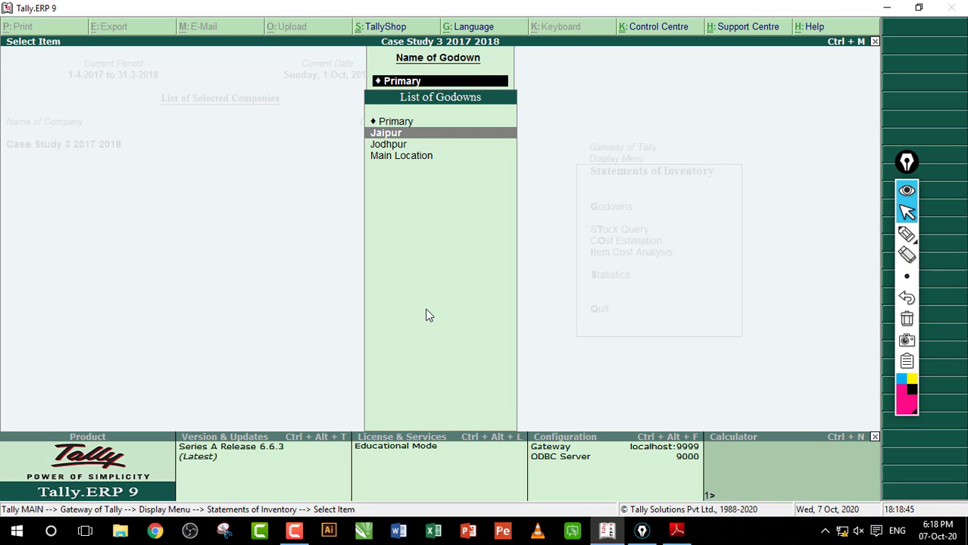
pyautogui.press('BackSpace')
pyautogui.press('Escape')
pyautogui.press('Escape')
pyautogui.press('Escape')
pyautogui.press('Escape')
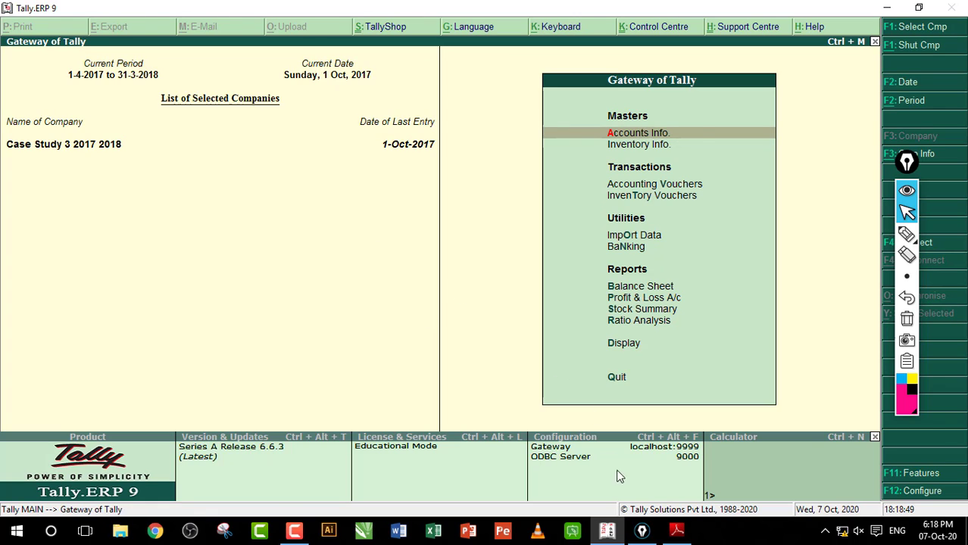
# Switch to the case study PDF in Adobe Reader, find the November 2017 transactions, and underline the month heading with the annotation pen.
pyautogui.click(676, 530)
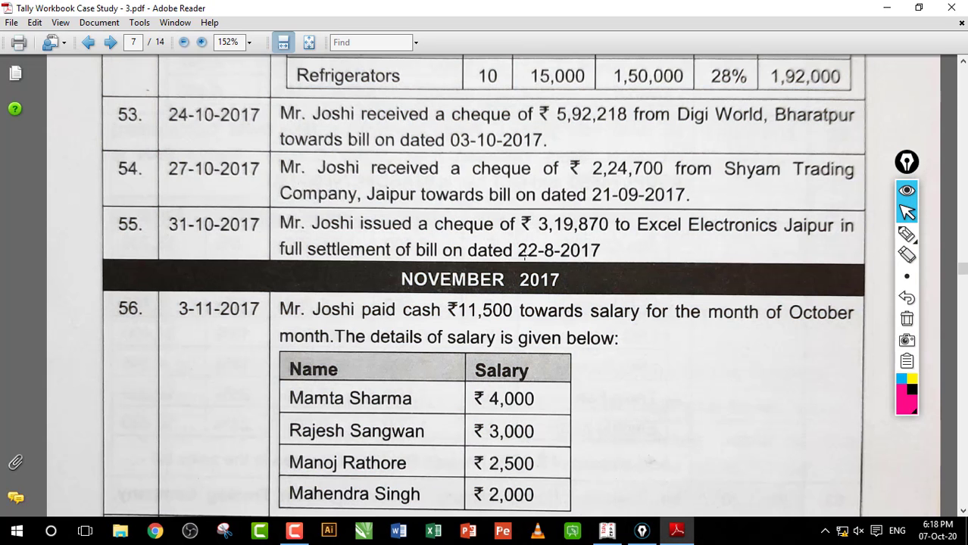
pyautogui.scroll(-3, 520, 256)
pyautogui.scroll(-2, 525, 256)
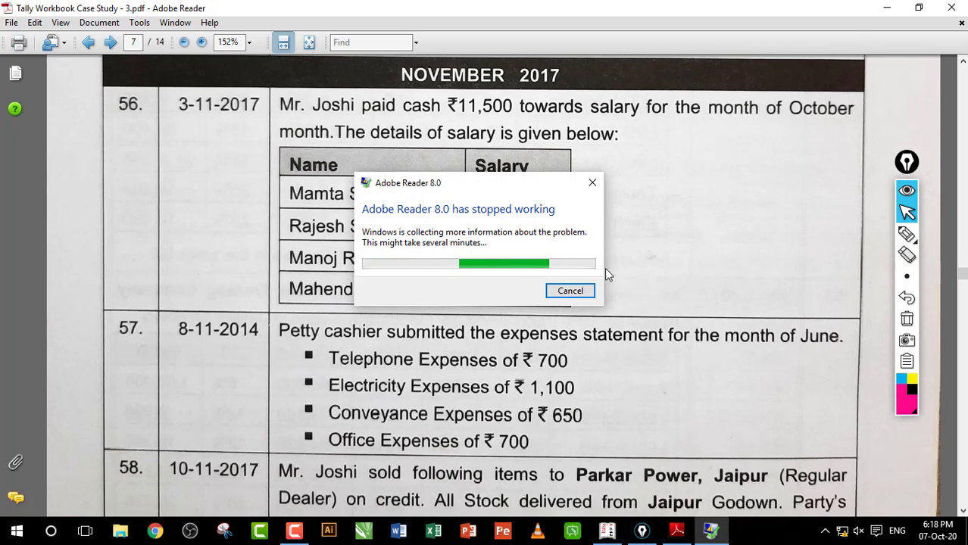
pyautogui.click(570, 290)
pyautogui.click(907, 233)
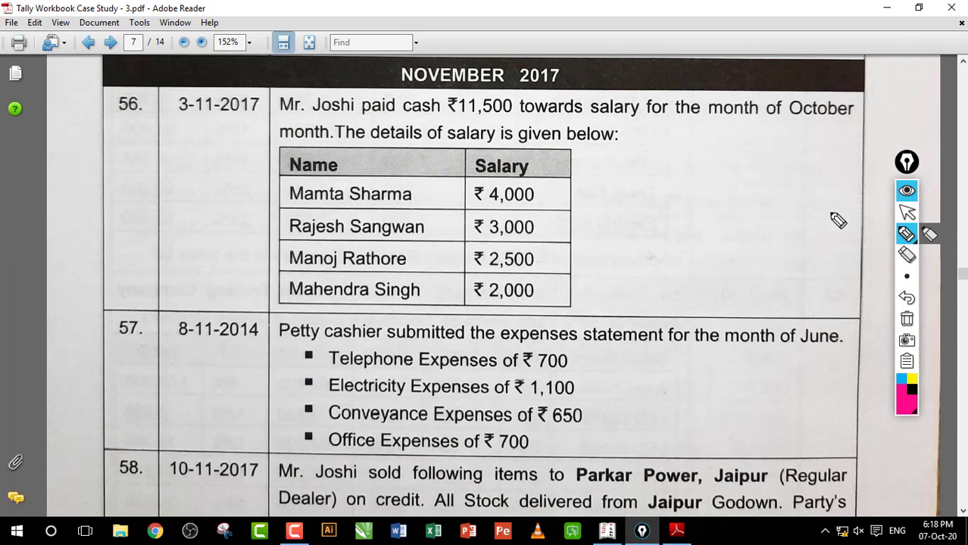
pyautogui.moveTo(405, 90); pyautogui.dragTo(602, 92)
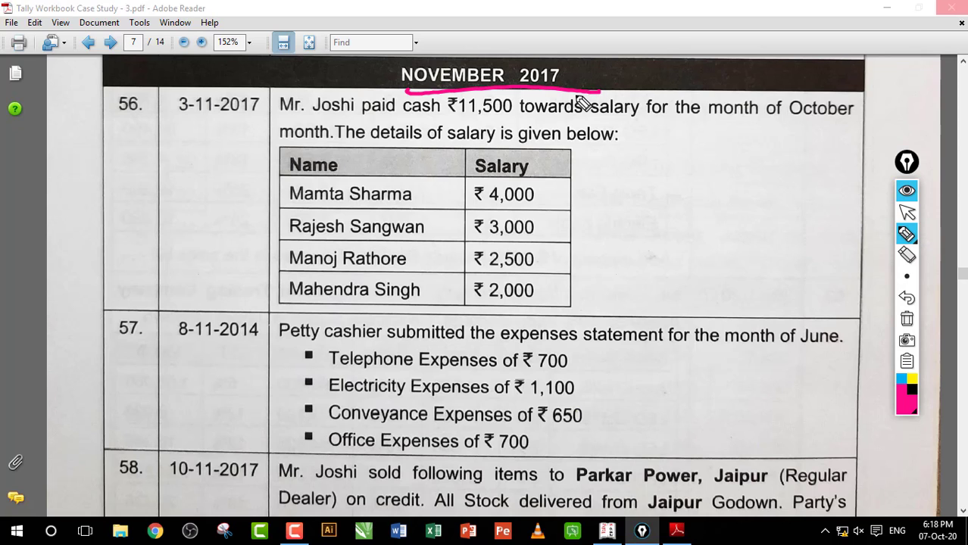